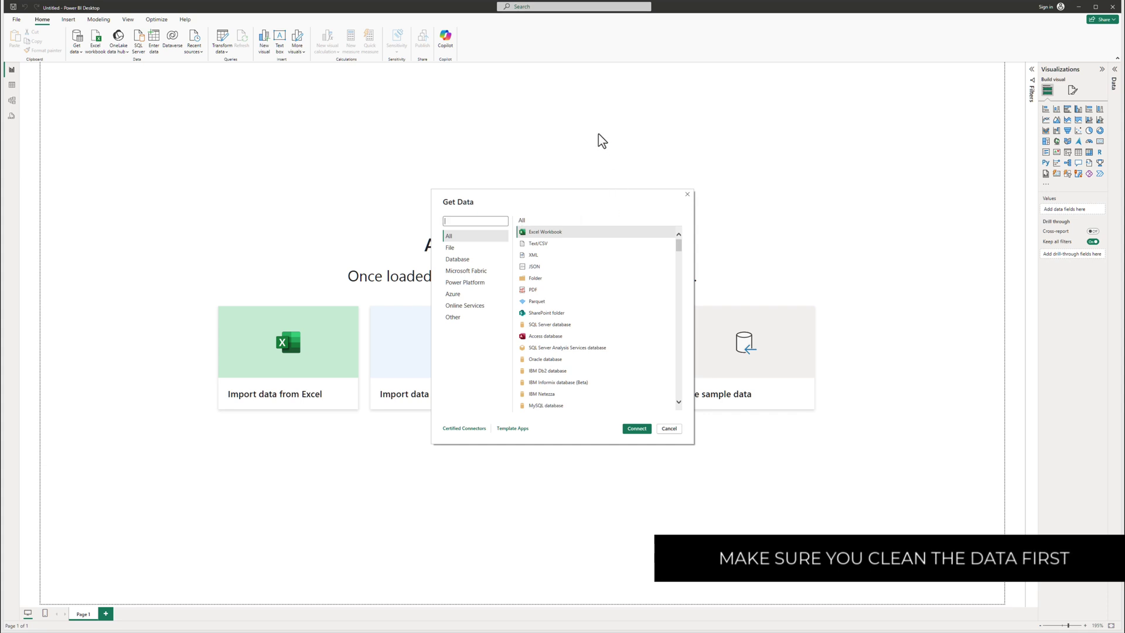
- Connect to super_shop_dataset.csv as a Text/CSV source and open it for transformation in Power Query Editor
{"action": "left_click", "coordinate": [547, 245]}
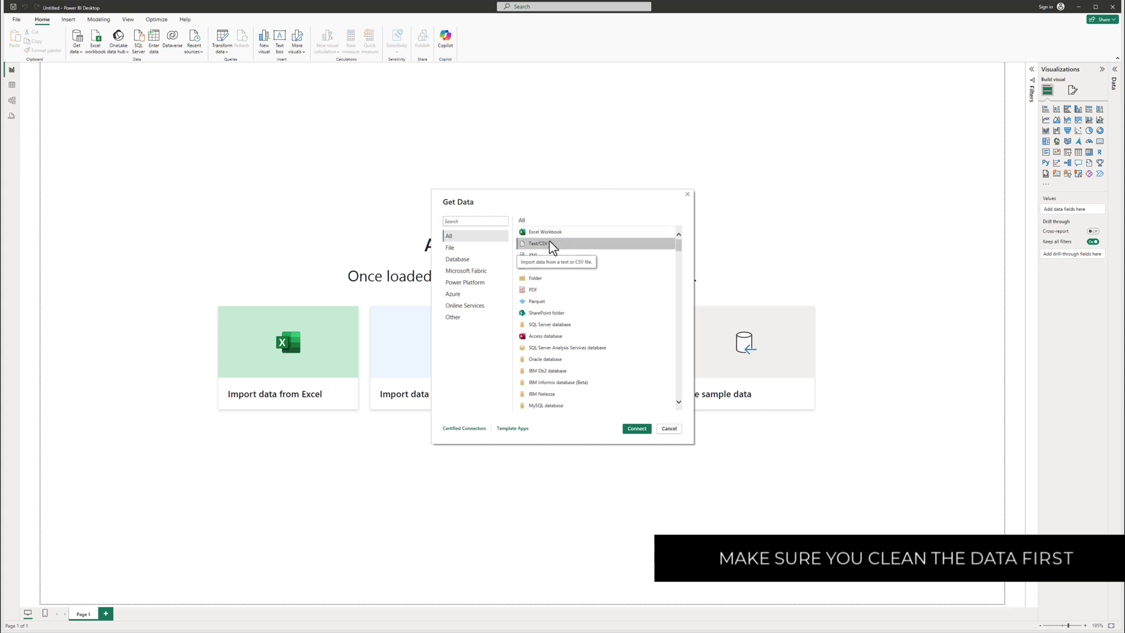
{"action": "left_click", "coordinate": [635, 429]}
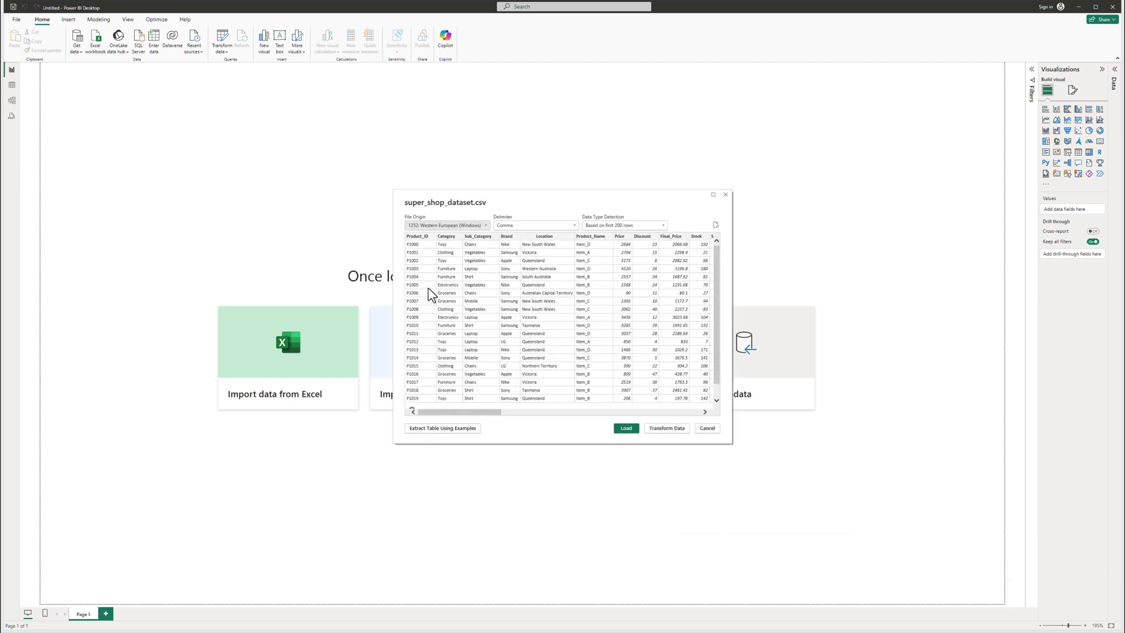
{"action": "left_click", "coordinate": [664, 430]}
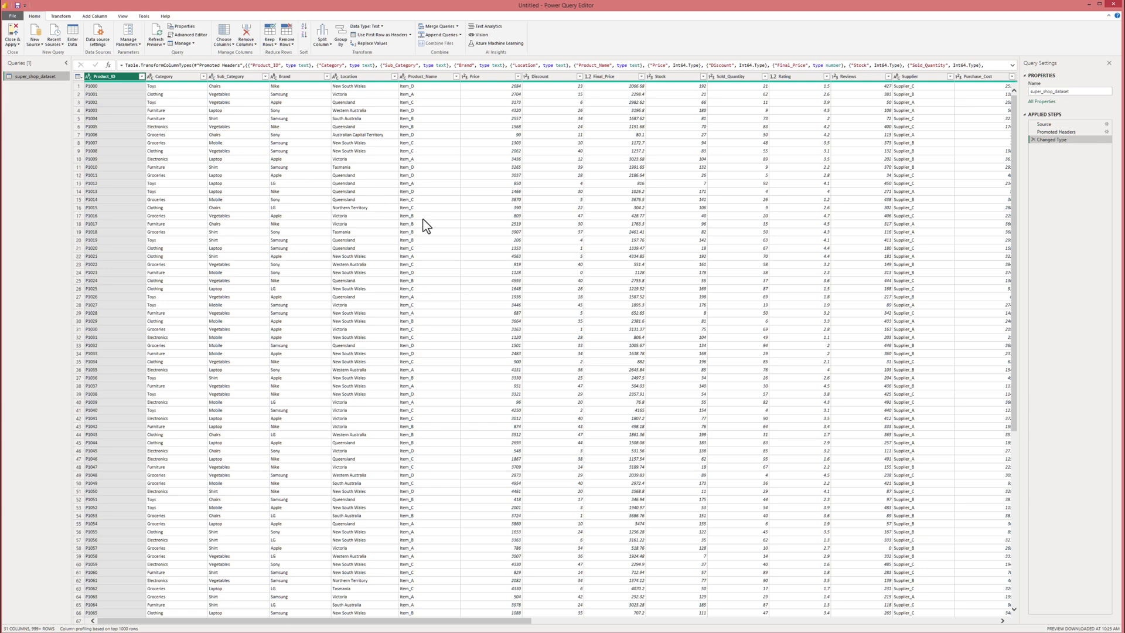
- Remove the Expiry_Date column from the super_shop_dataset query
{"action": "left_click_drag", "start_coordinate": [502, 621], "coordinate": [941, 625]}
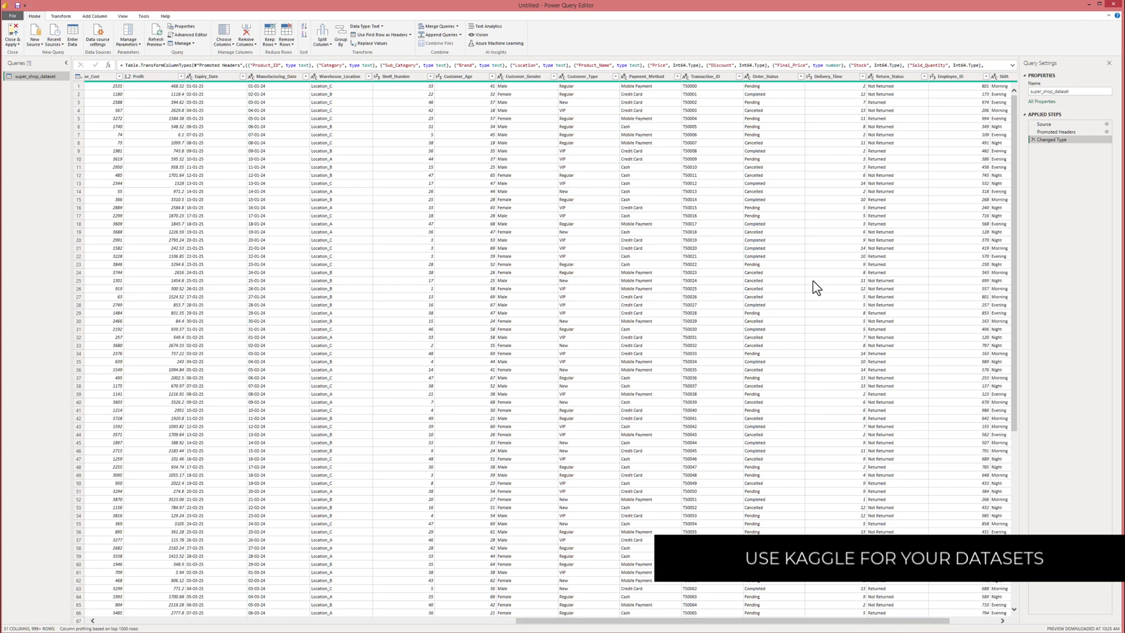
{"action": "left_click_drag", "start_coordinate": [852, 625], "coordinate": [944, 618]}
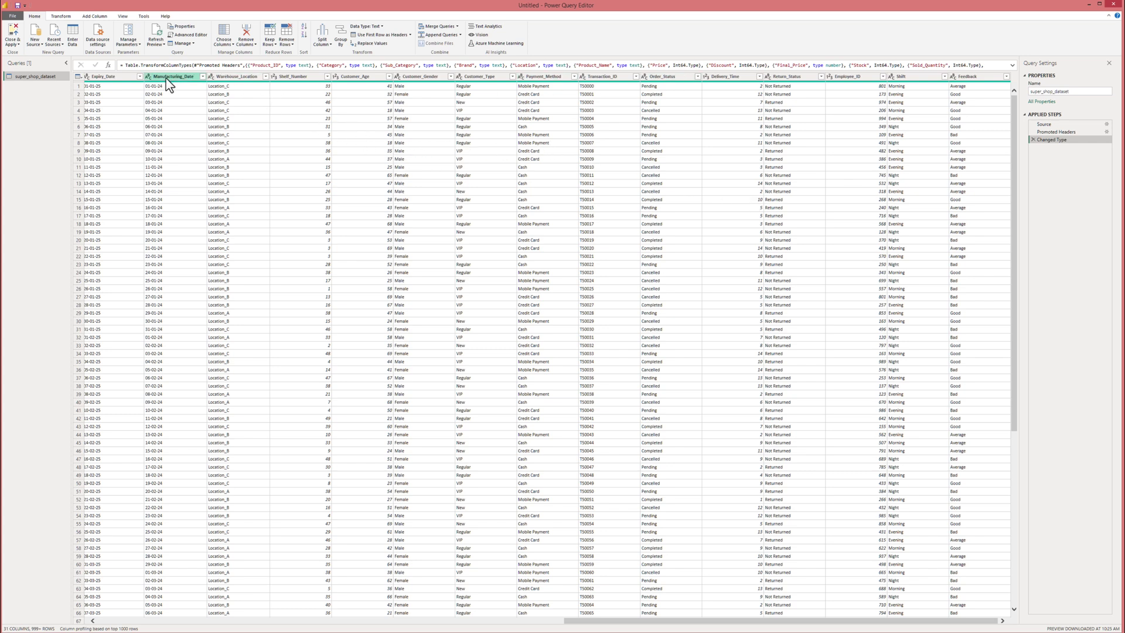
{"action": "right_click", "coordinate": [126, 83]}
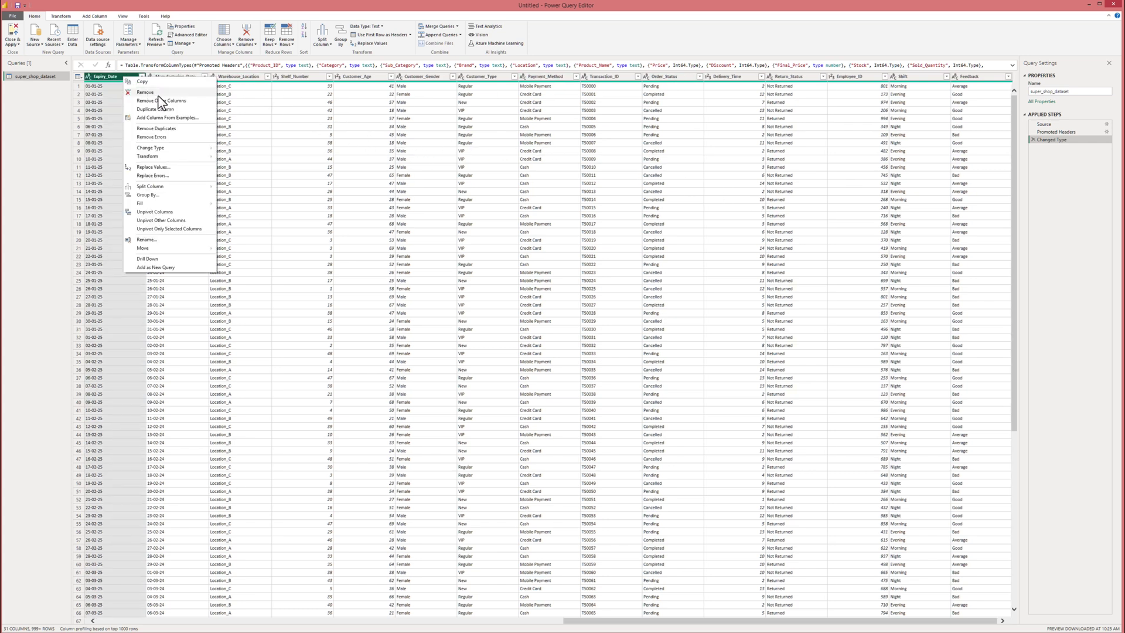
{"action": "left_click", "coordinate": [158, 95]}
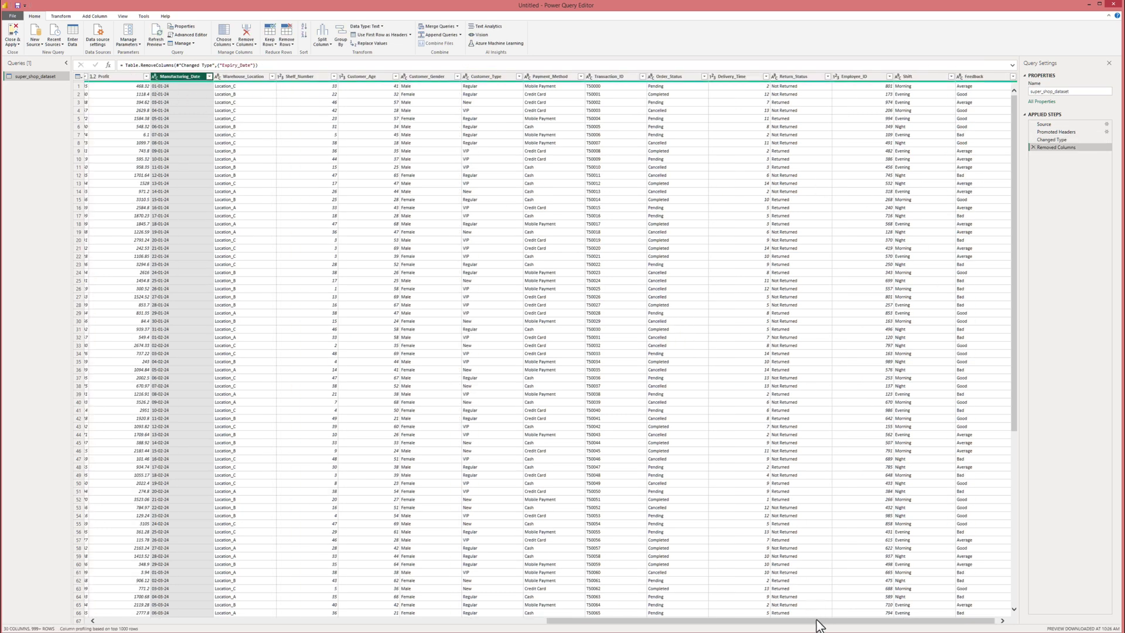
- Apply the query changes to load the data into the report, and expand the super_shop_dataset table's field list
{"action": "left_click_drag", "start_coordinate": [753, 620], "coordinate": [213, 577]}
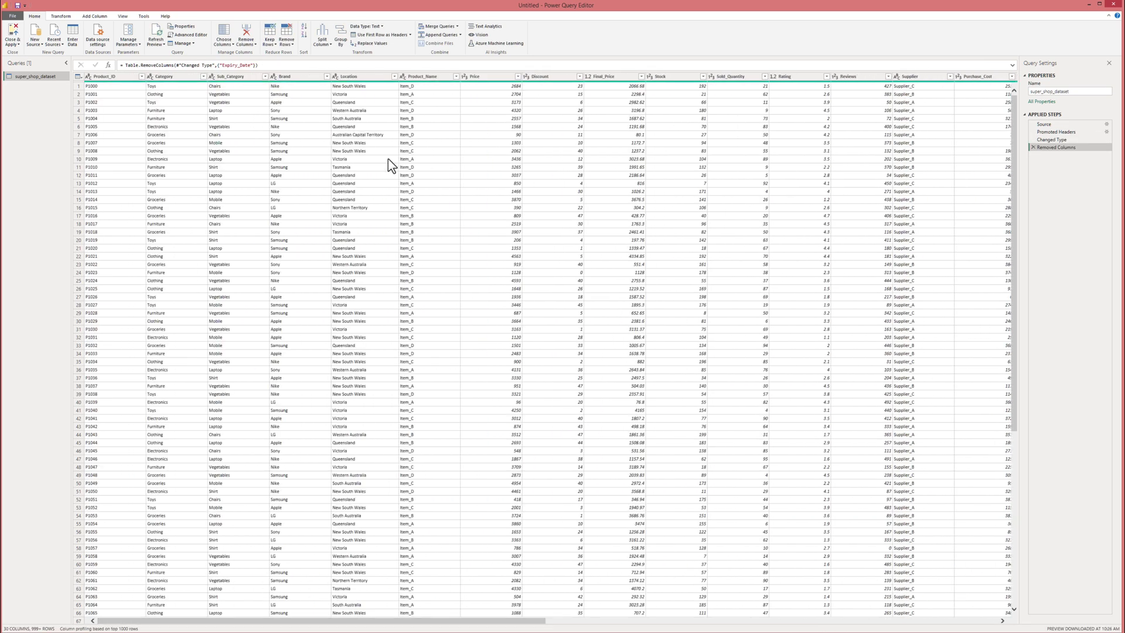
{"action": "left_click", "coordinate": [13, 36]}
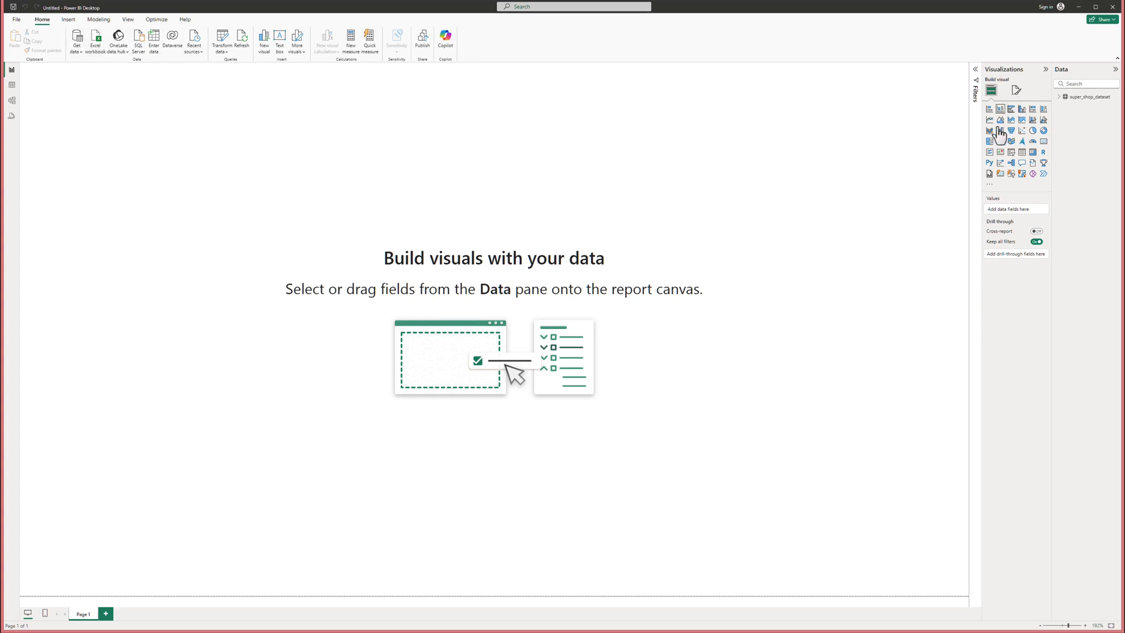
{"action": "left_click", "coordinate": [1058, 98]}
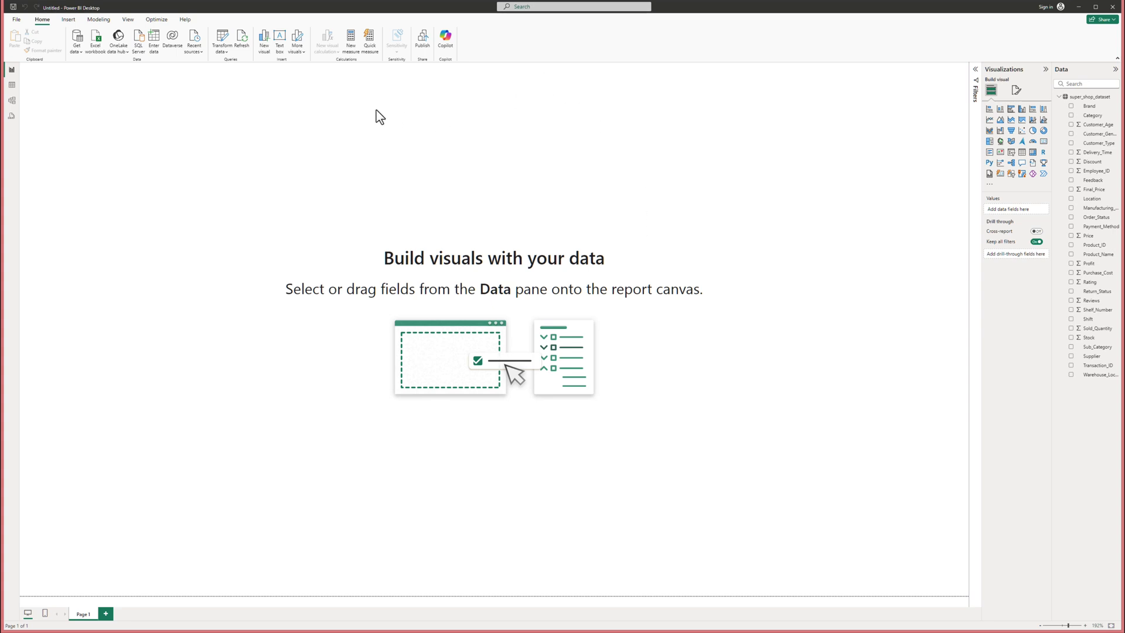
- Insert a rectangle shape and resize it into a thin banner spanning the full width of the report page's upper edge
{"action": "left_click", "coordinate": [69, 20]}
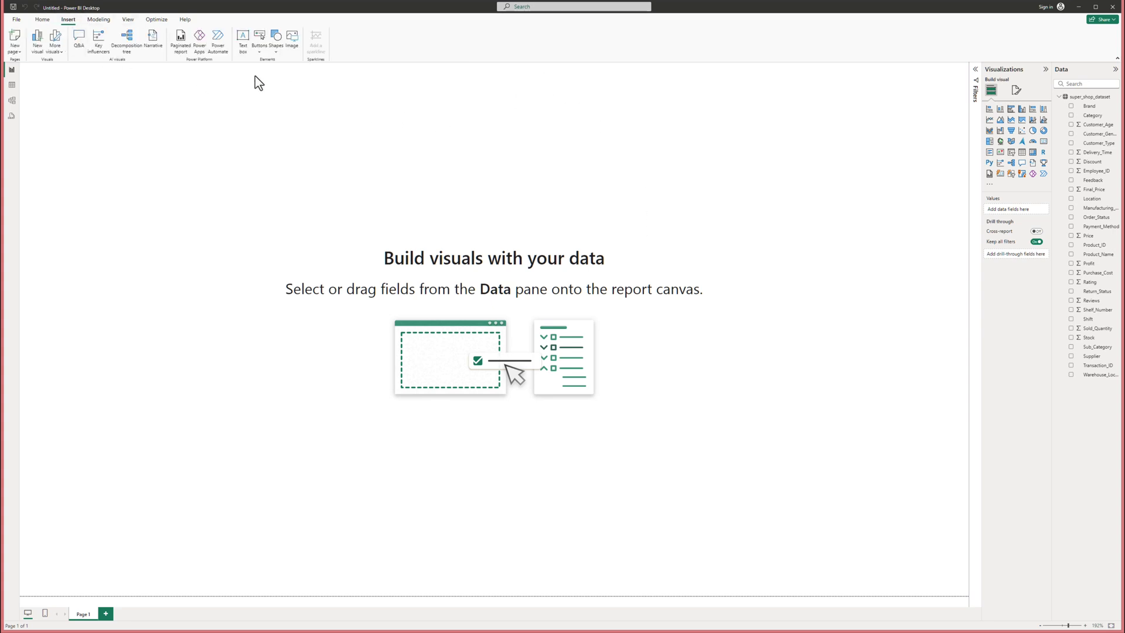
{"action": "left_click", "coordinate": [276, 38]}
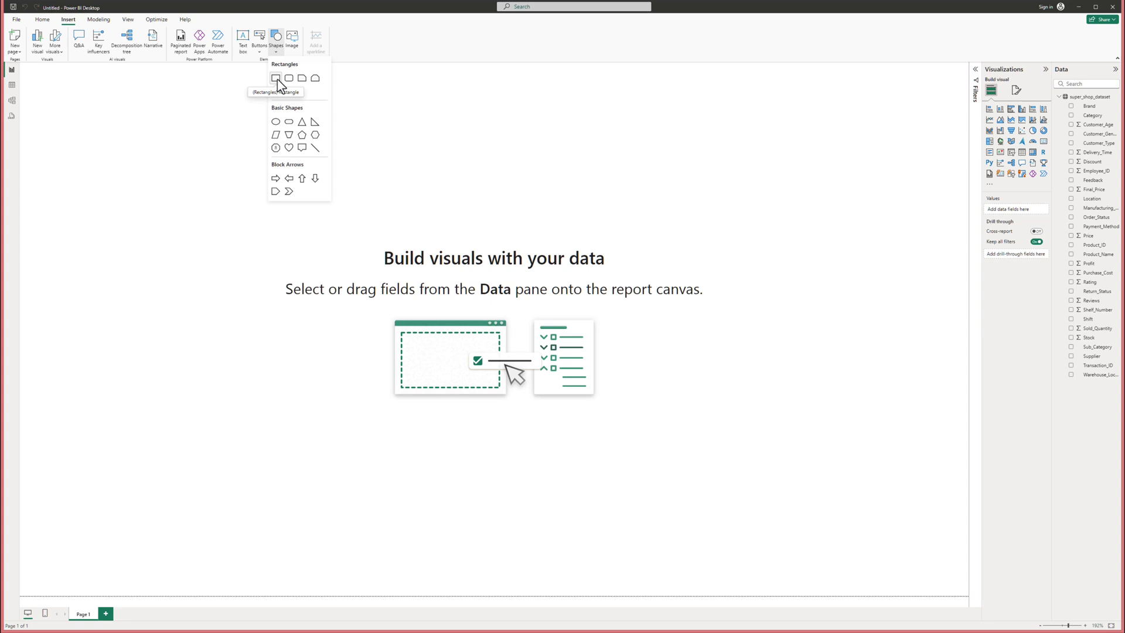
{"action": "left_click", "coordinate": [276, 78]}
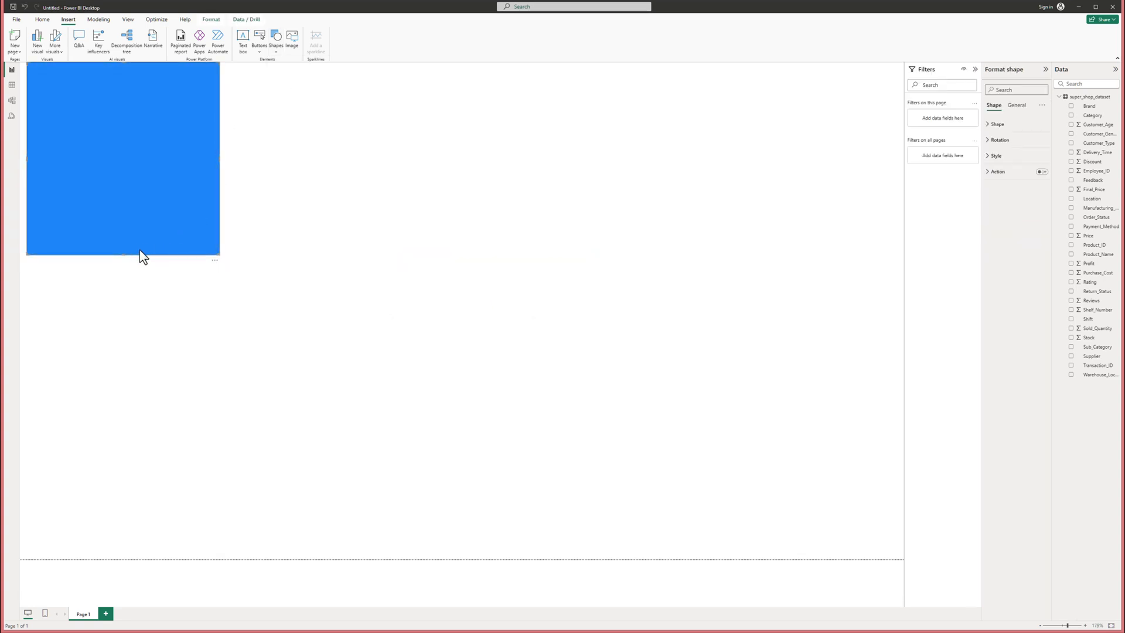
{"action": "left_click_drag", "start_coordinate": [125, 255], "coordinate": [108, 97]}
{"action": "left_click_drag", "start_coordinate": [27, 79], "coordinate": [20, 82]}
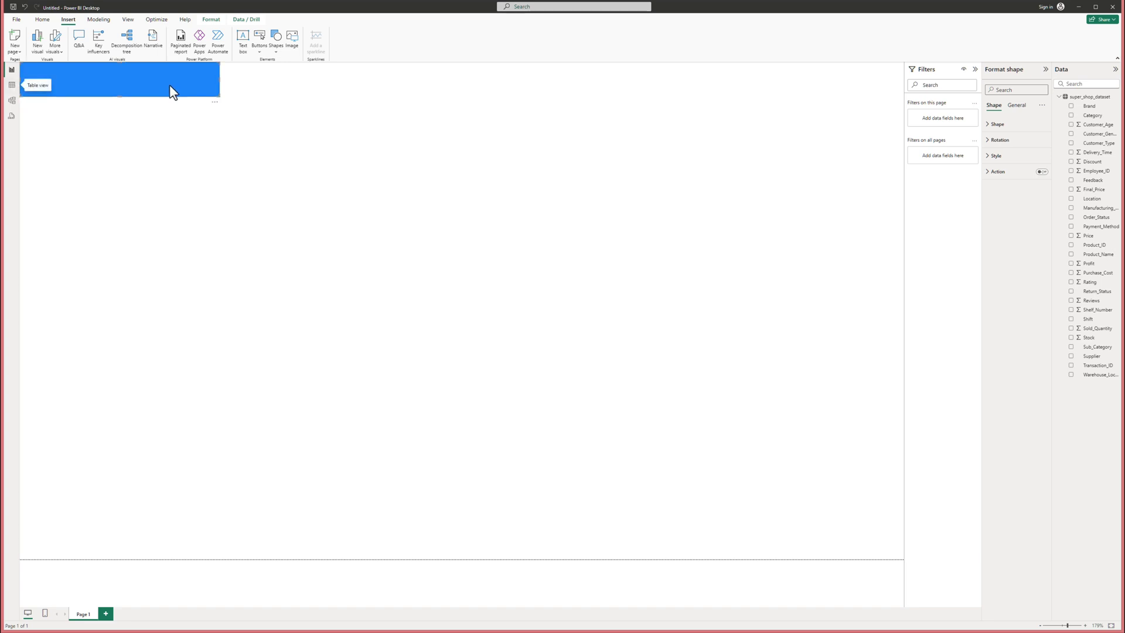
{"action": "left_click_drag", "start_coordinate": [218, 82], "coordinate": [898, 84]}
{"action": "left_click", "coordinate": [974, 69]}
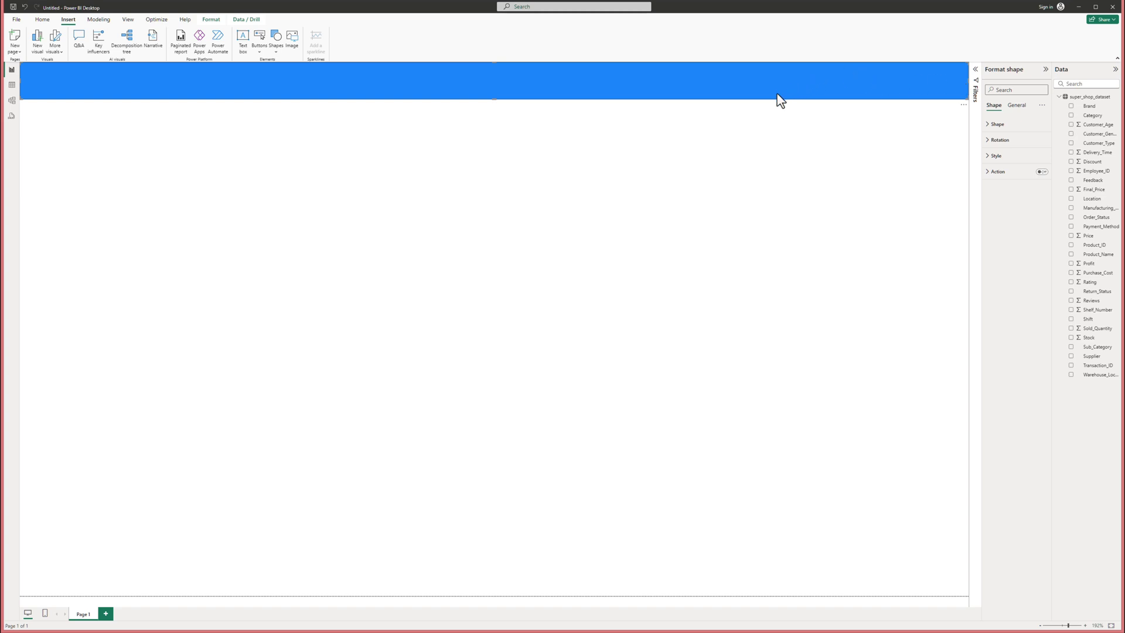
- Set the banner rectangle's fill color to hex #3674B5
{"action": "left_click", "coordinate": [989, 157]}
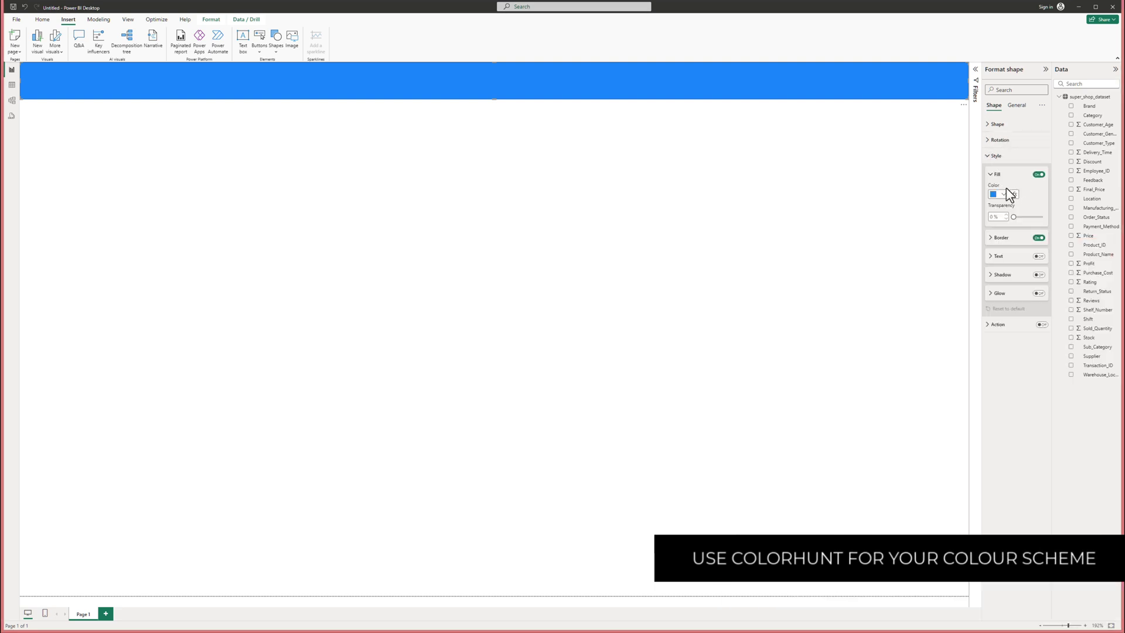
{"action": "left_click", "coordinate": [1003, 195]}
{"action": "left_click", "coordinate": [1015, 330]}
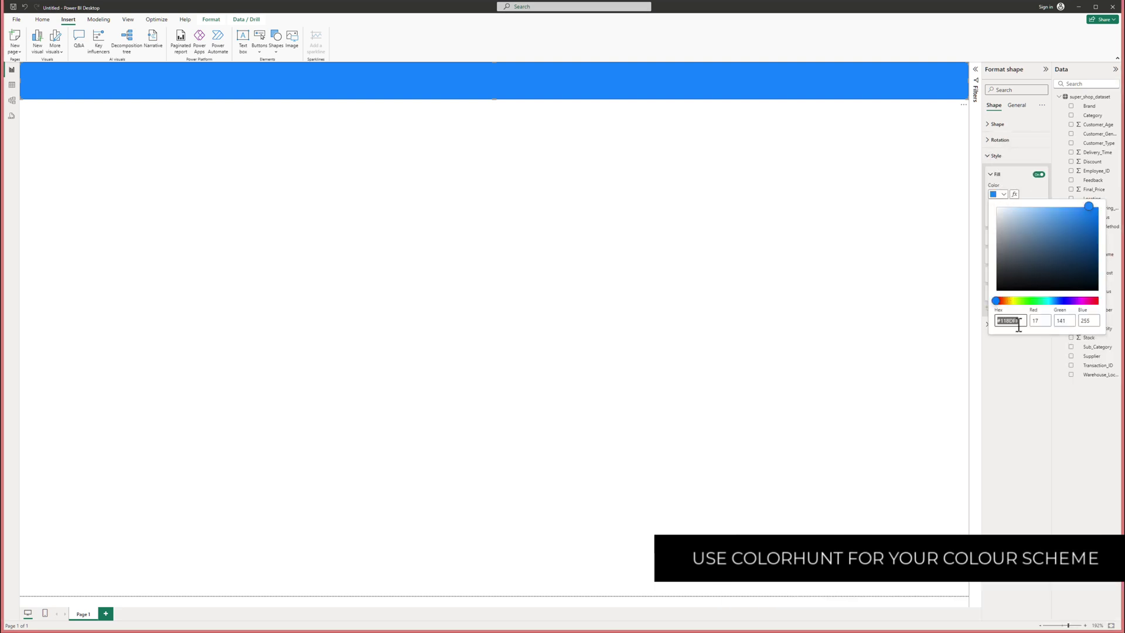
{"action": "type", "text": "#3674B5"}
{"action": "left_click", "coordinate": [1021, 359]}
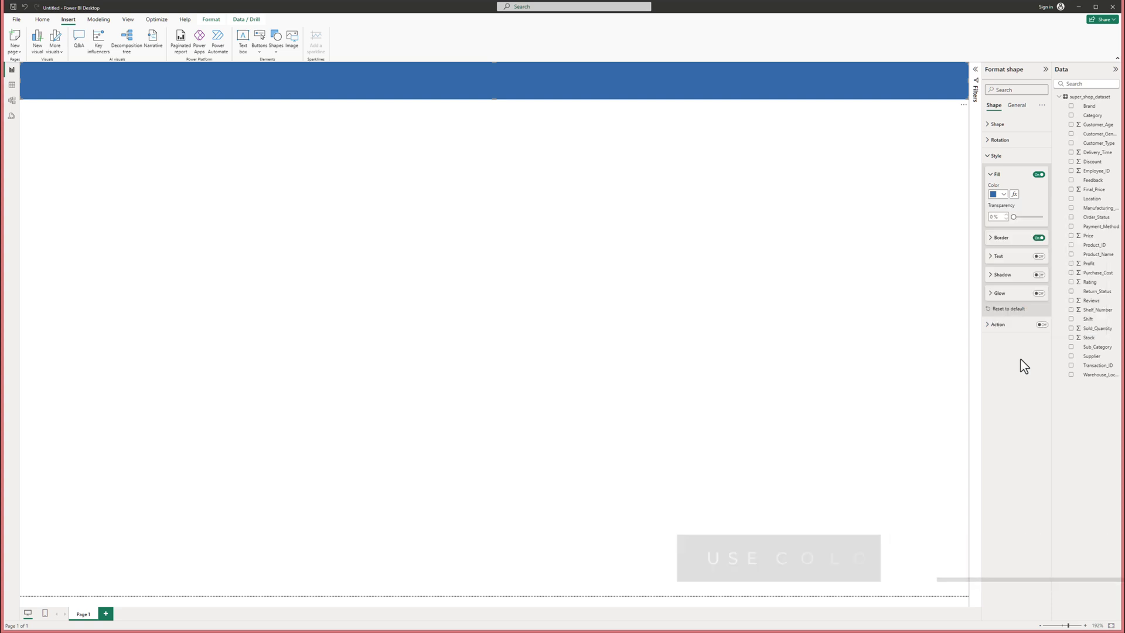
- Add the text "Sales Performance Dashboard" to the banner rectangle
{"action": "left_click", "coordinate": [995, 256]}
{"action": "left_click", "coordinate": [1003, 275]}
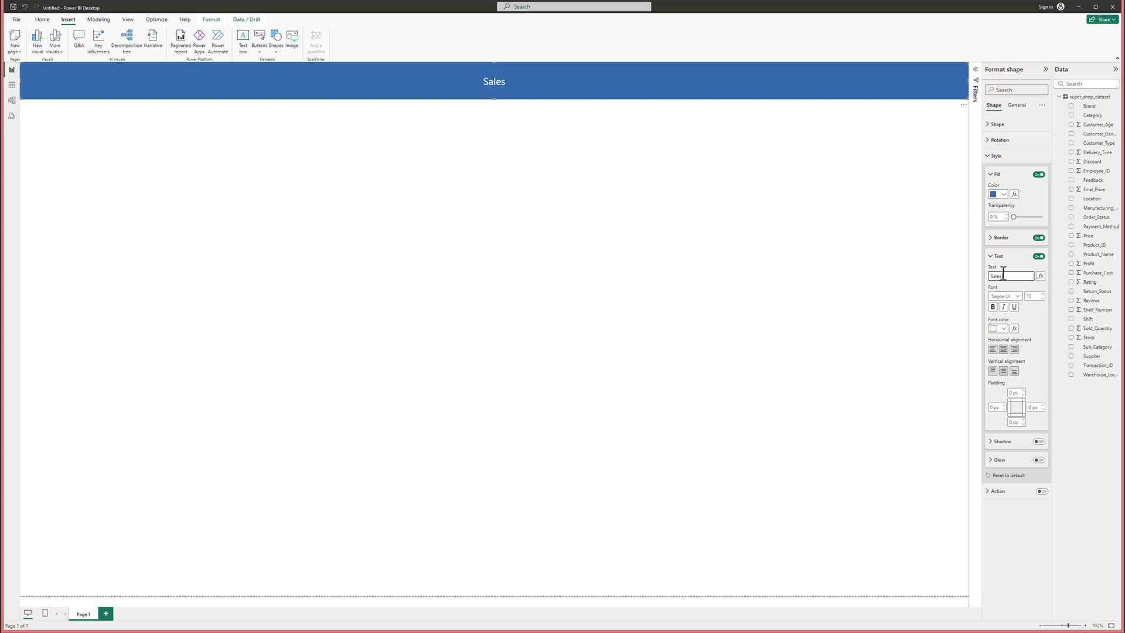
{"action": "type", "text": "Oerformance Dashboard"}
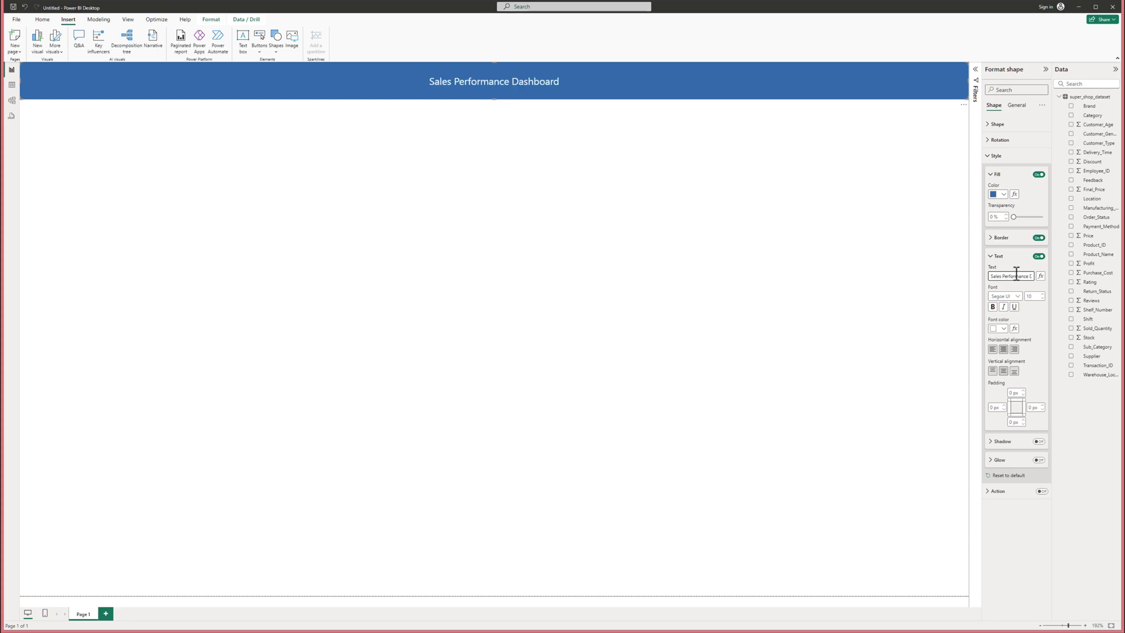
- Format the banner title as bold at font size 36, and make the banner tall enough to fit the text
{"action": "left_click", "coordinate": [1042, 294]}
{"action": "left_click", "coordinate": [1042, 295]}
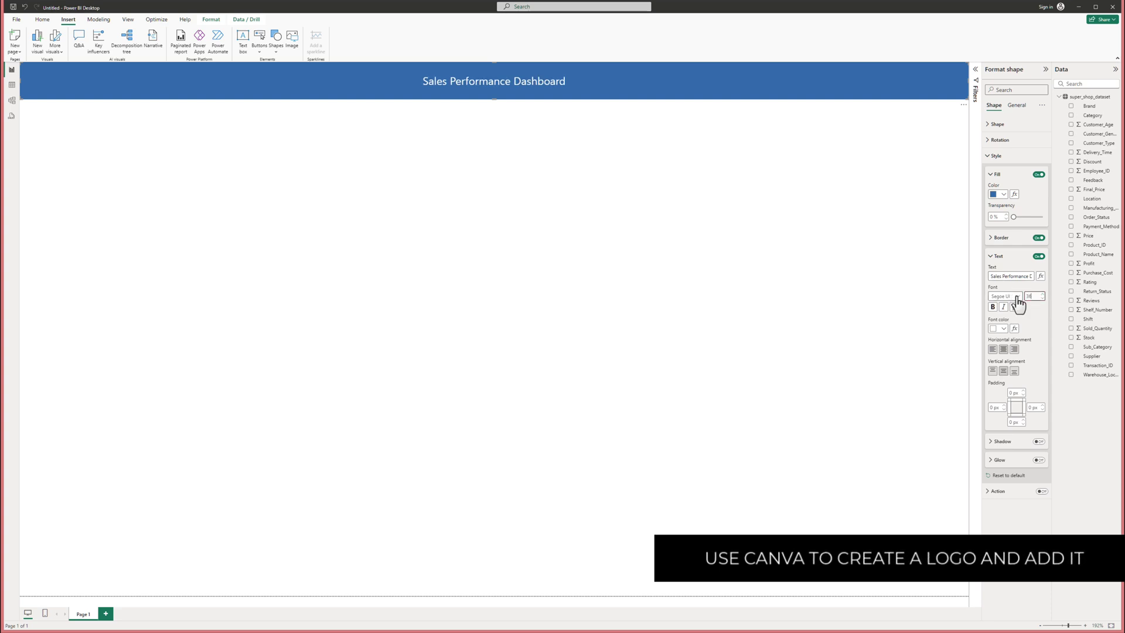
{"action": "key", "text": "Return"}
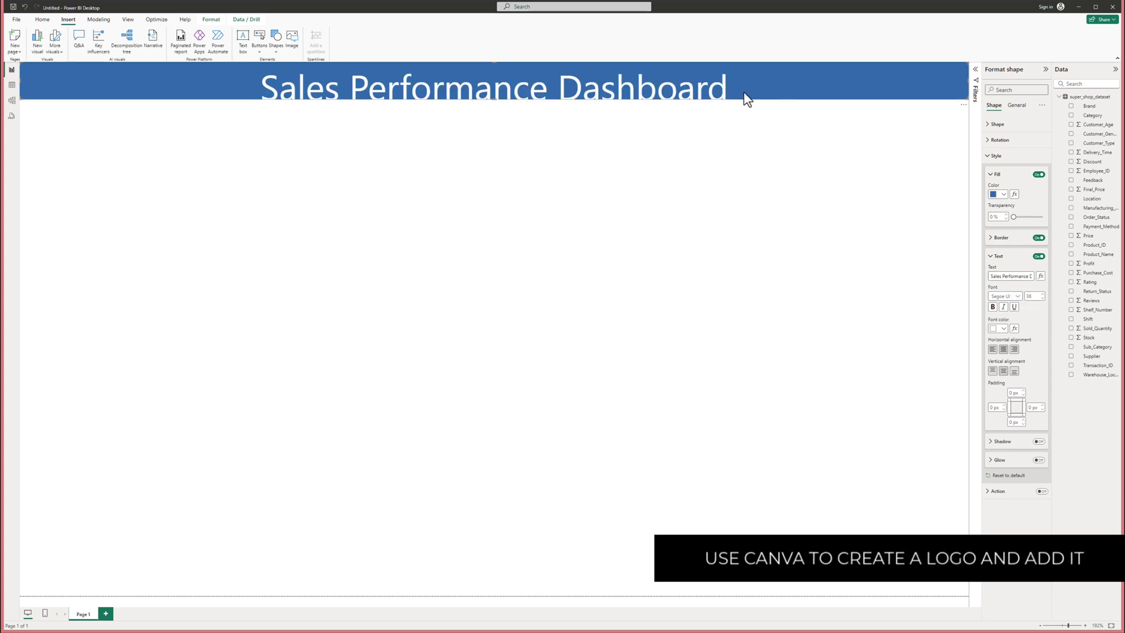
{"action": "left_click_drag", "start_coordinate": [493, 101], "coordinate": [494, 110]}
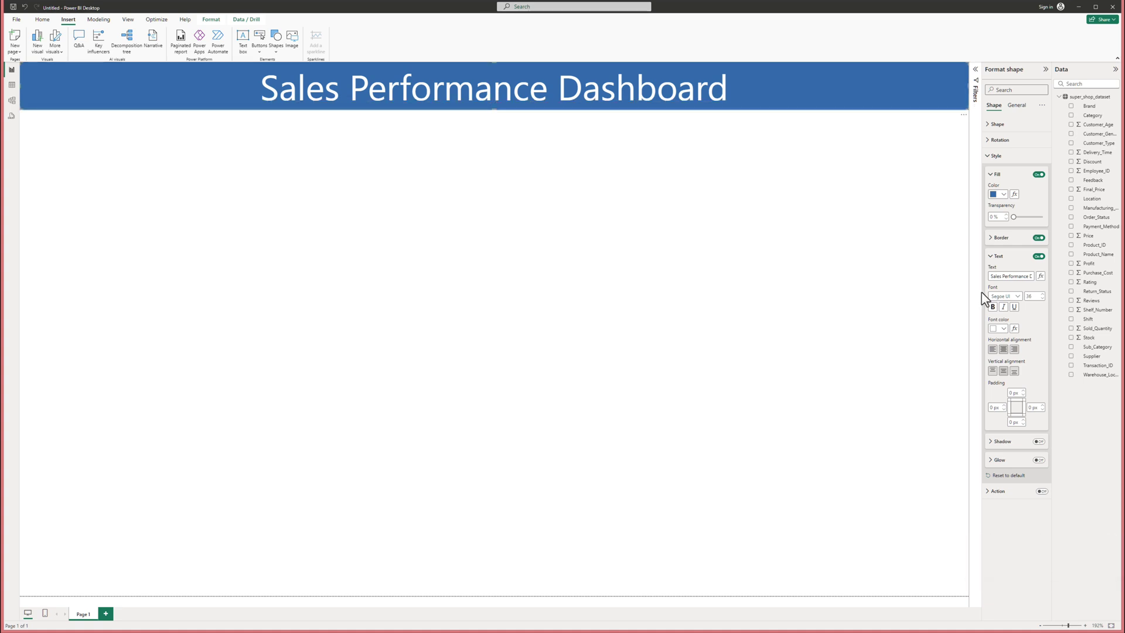
{"action": "left_click", "coordinate": [993, 307]}
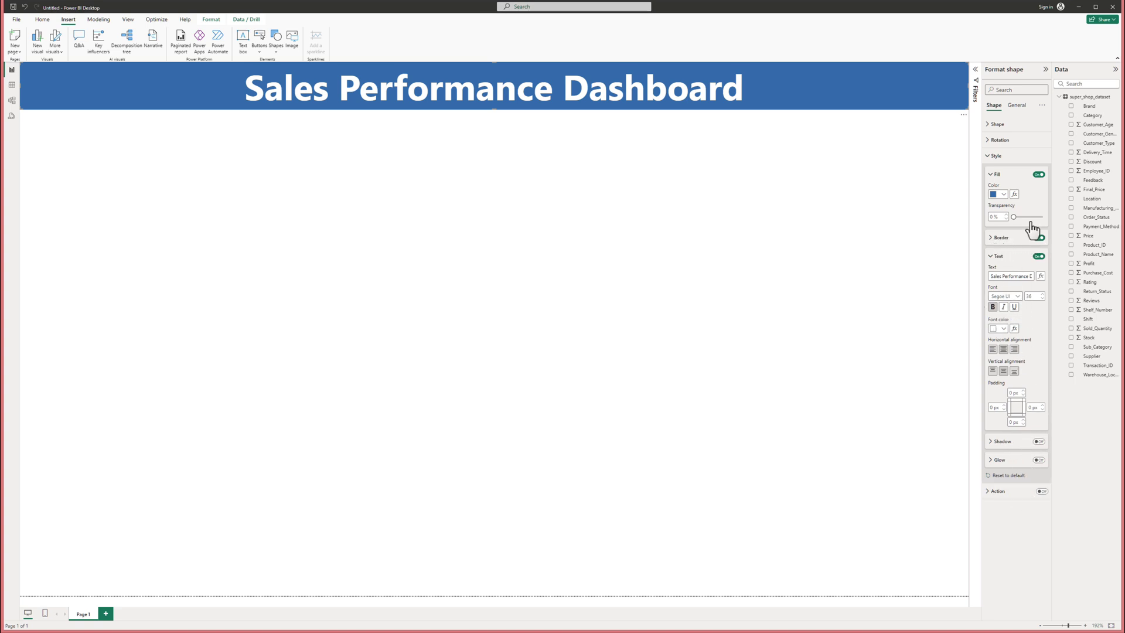
{"action": "left_click", "coordinate": [990, 157]}
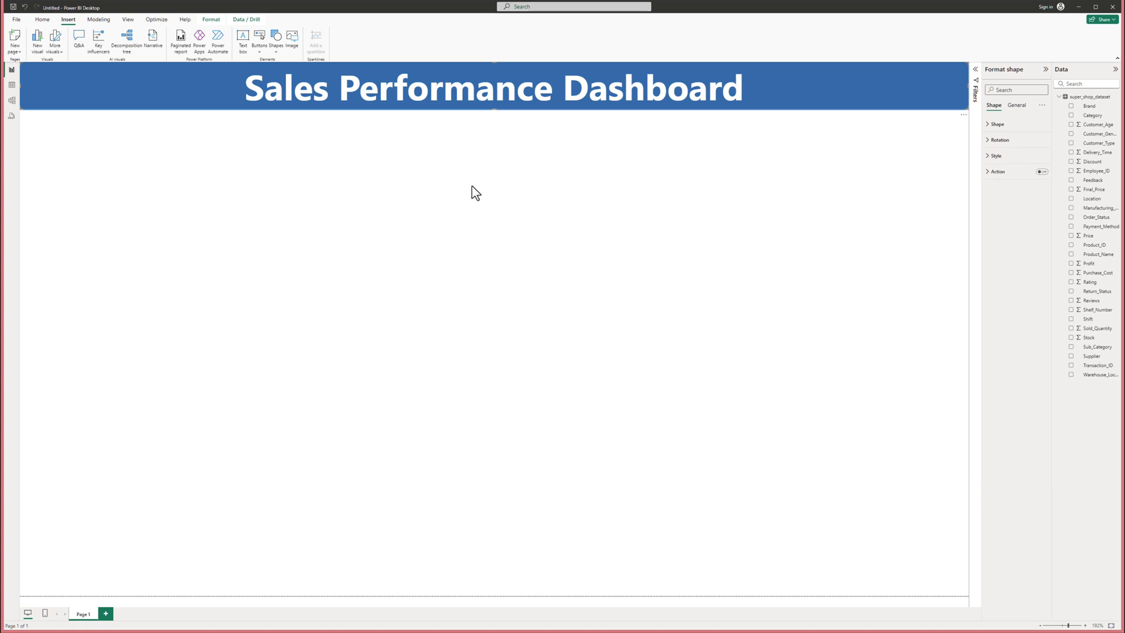
{"action": "left_click", "coordinate": [461, 203]}
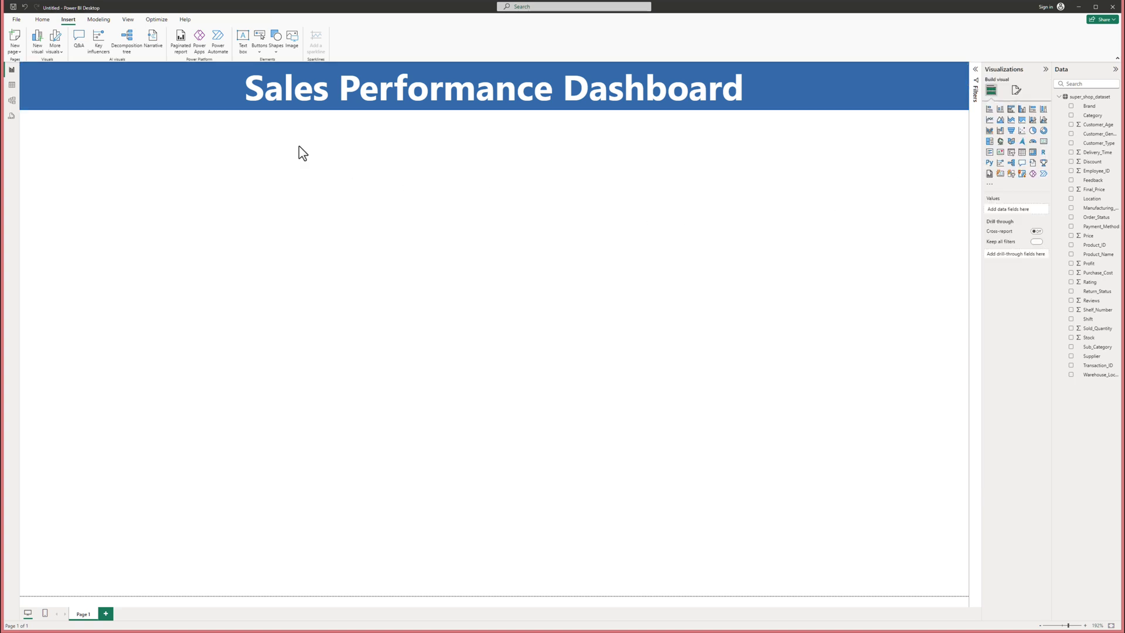
- Duplicate the title banner and place the copy just below the original, leaving a small gap
{"action": "left_click", "coordinate": [223, 96]}
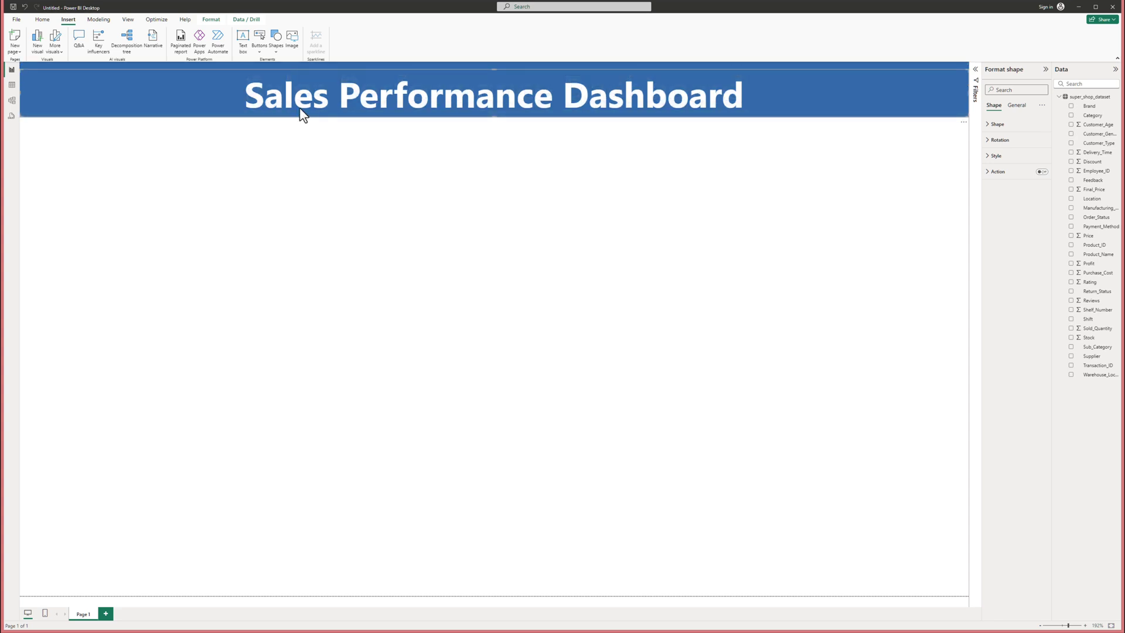
{"action": "key", "text": "ctrl+c"}
{"action": "key", "text": "ctrl+v"}
{"action": "left_click_drag", "start_coordinate": [205, 103], "coordinate": [206, 136]}
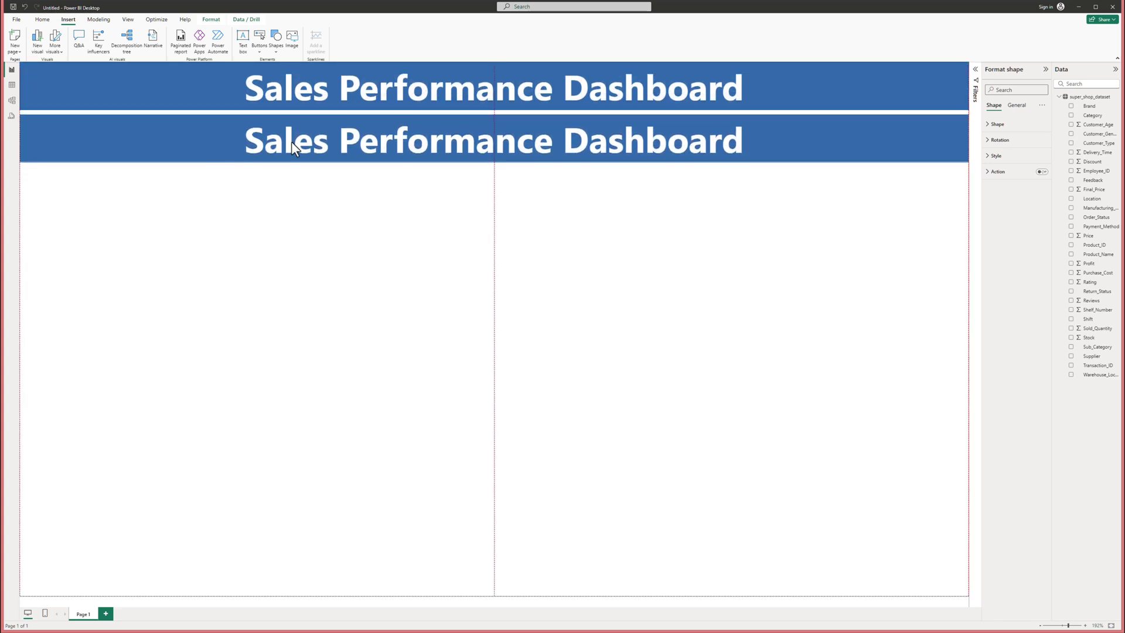
- Set the duplicate banner's font size to 14 and shorten its text to "Sales Performance"
{"action": "left_click", "coordinate": [994, 155]}
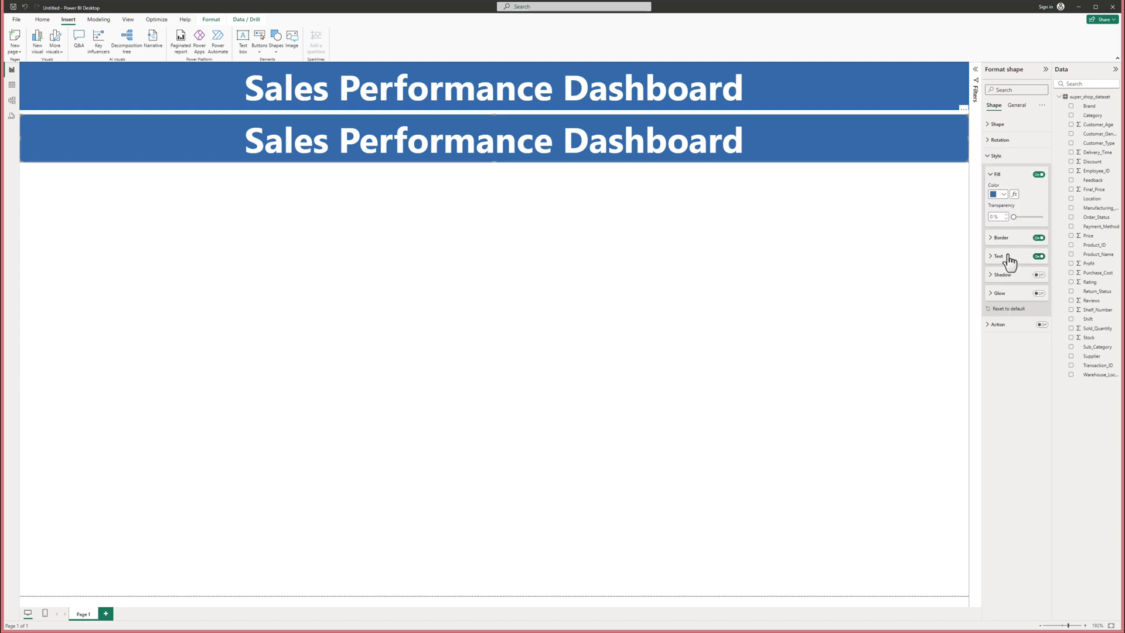
{"action": "left_click", "coordinate": [1005, 258]}
{"action": "double_click", "coordinate": [1032, 296]}
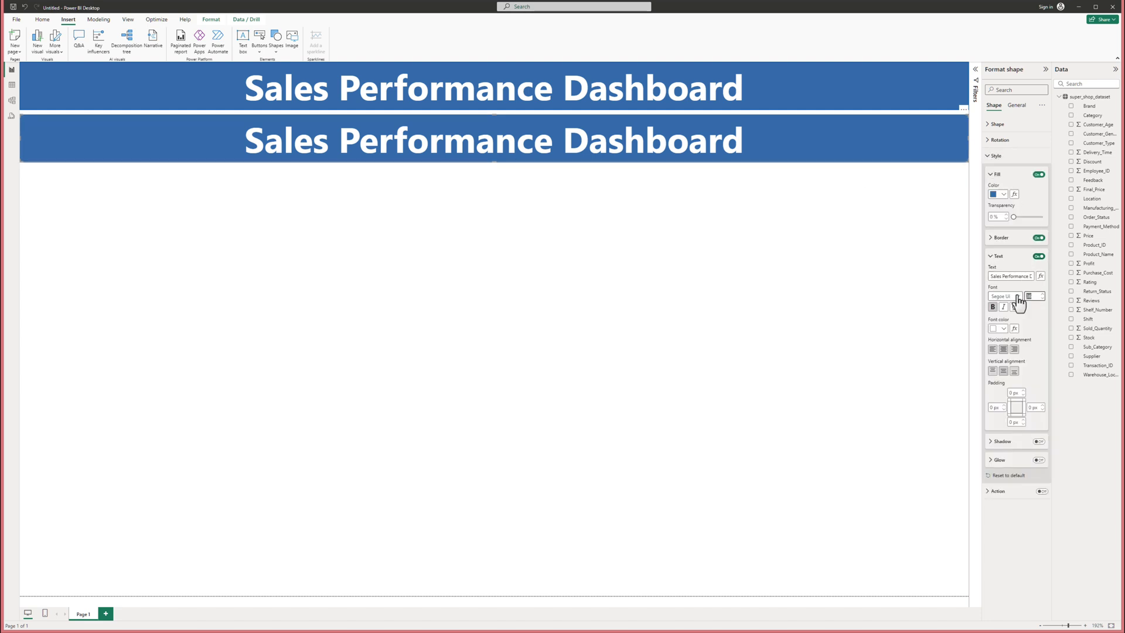
{"action": "type", "text": "14"}
{"action": "left_click", "coordinate": [1016, 276]}
{"action": "key", "text": "ctrl+BackSpace"}
{"action": "left_click", "coordinate": [517, 181]}
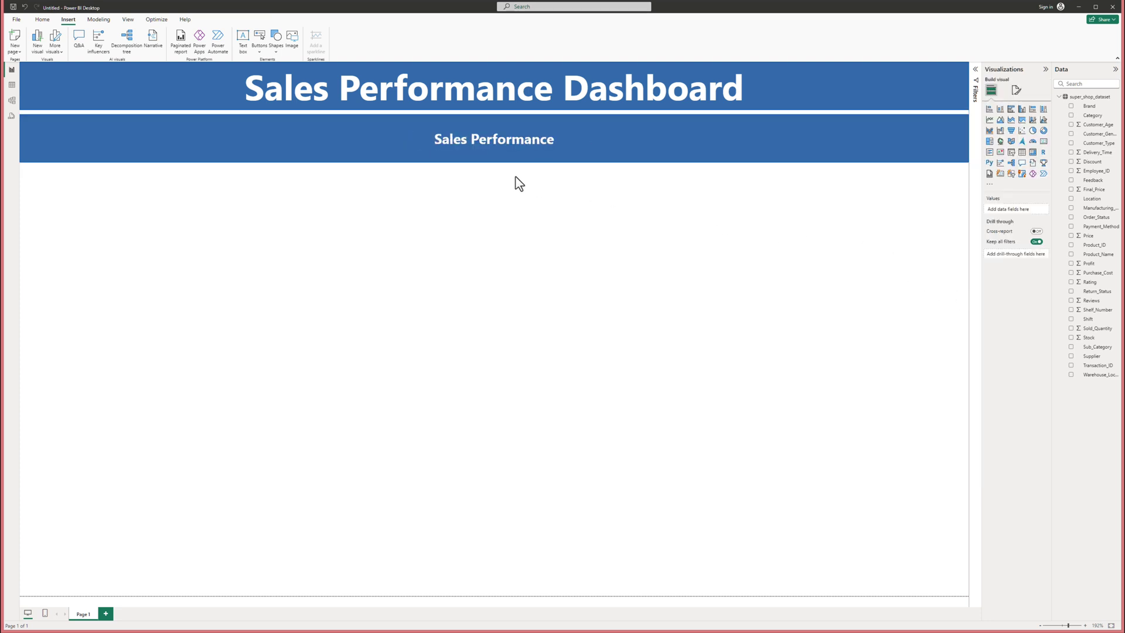
- Resize the Sales Performance banner into a thin header strip covering roughly the right-hand half of the page
{"action": "left_click", "coordinate": [494, 160]}
{"action": "left_click_drag", "start_coordinate": [493, 162], "coordinate": [495, 133]}
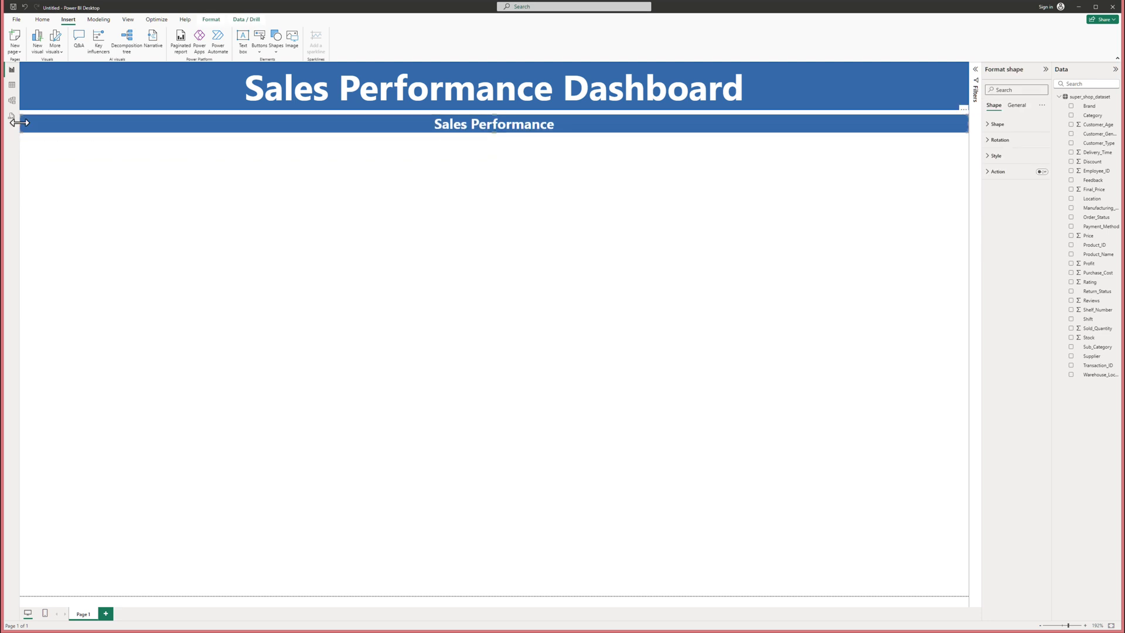
{"action": "left_click_drag", "start_coordinate": [21, 126], "coordinate": [449, 125]}
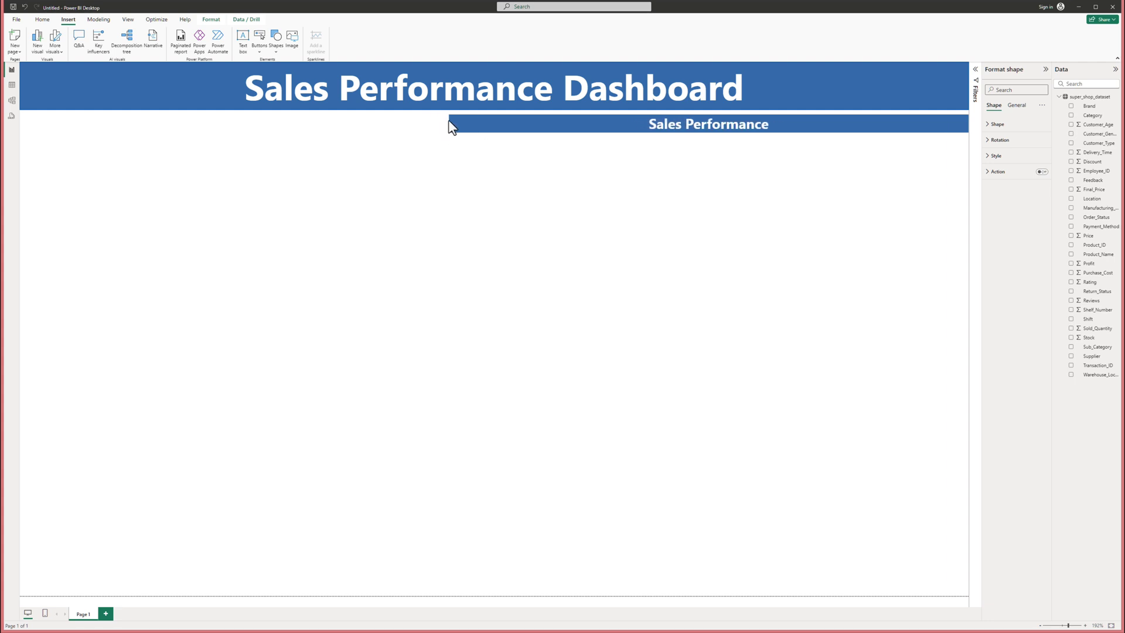
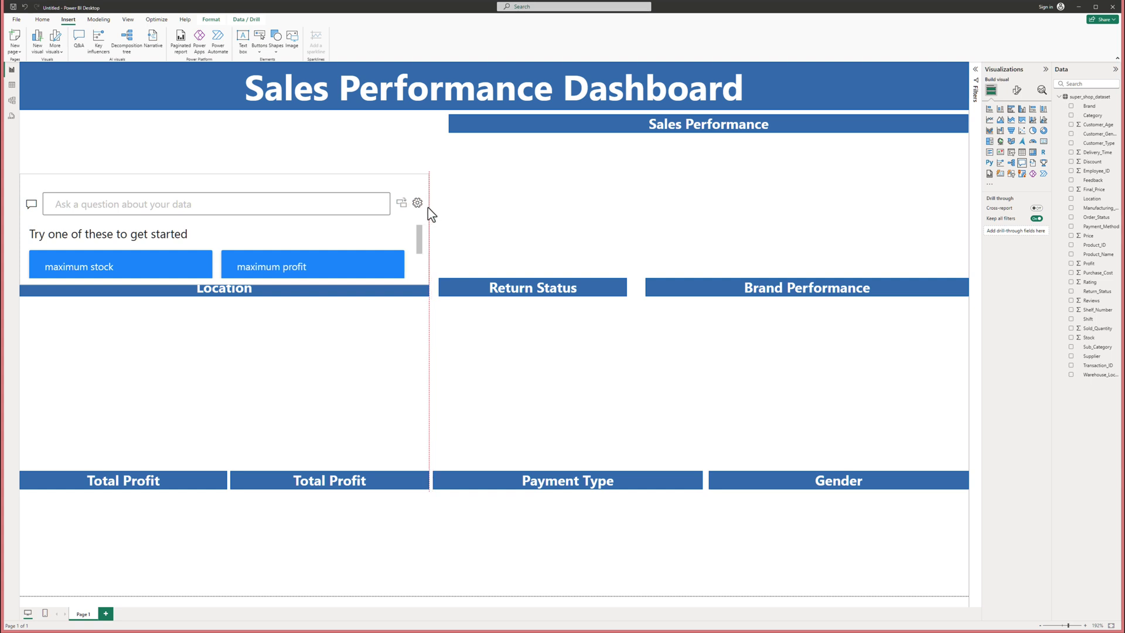
- Move the Q&A visual up to sit directly beneath the title banner, beside the Sales Performance header
{"action": "left_click_drag", "start_coordinate": [240, 174], "coordinate": [241, 126]}
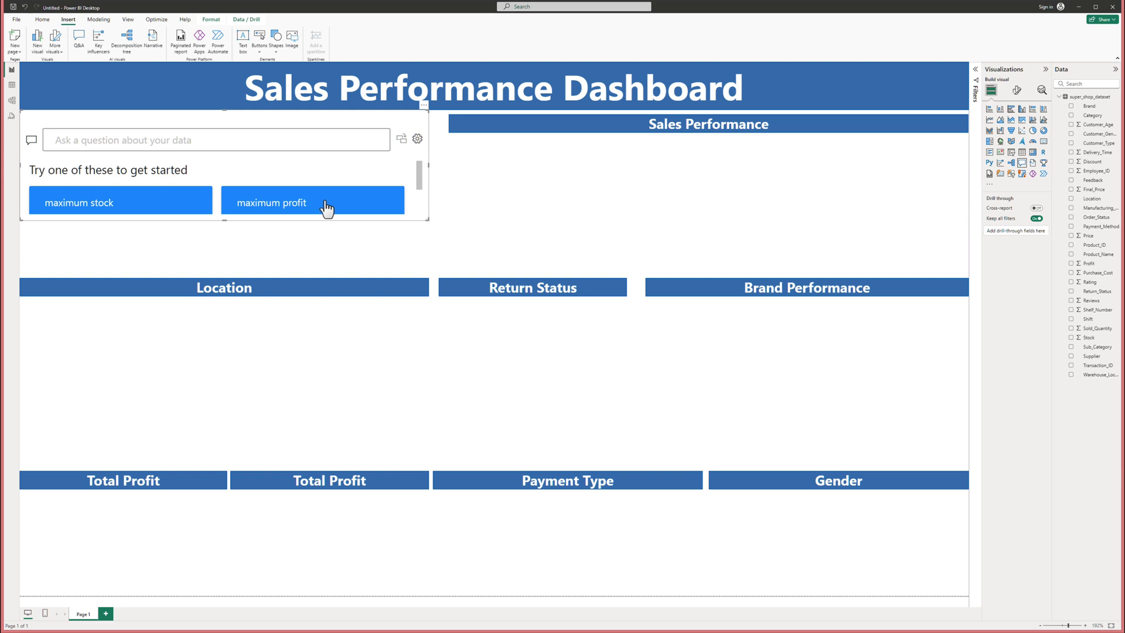
- Use the suggested question "maximum profit" in the Q&A visual and extend the visual down to just above the Location header
{"action": "left_click_drag", "start_coordinate": [419, 177], "coordinate": [414, 195]}
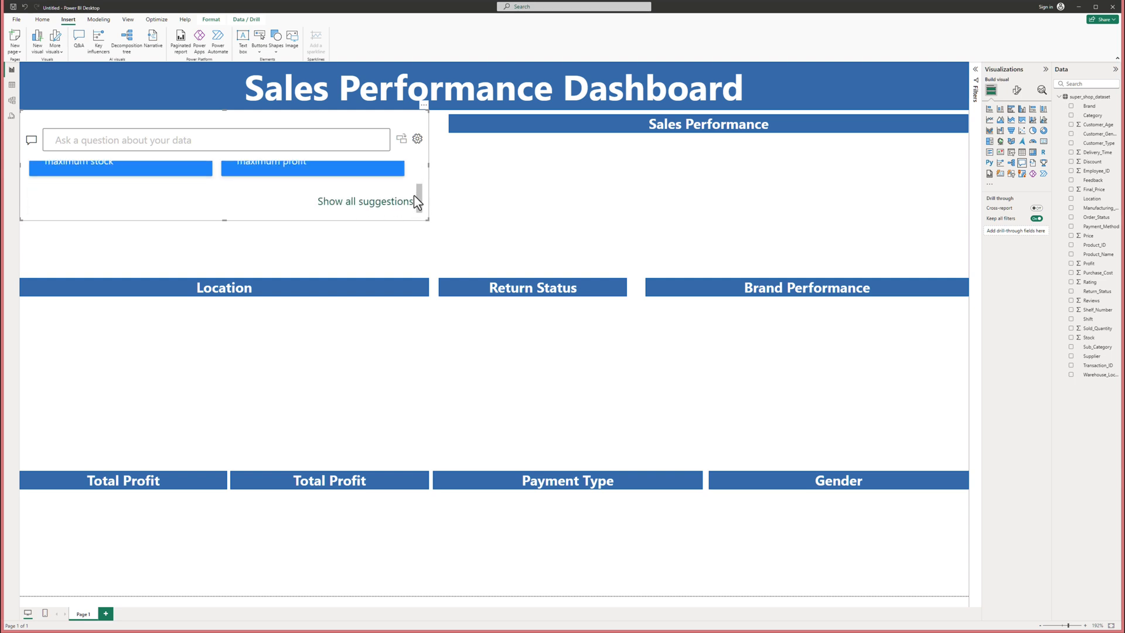
{"action": "left_click", "coordinate": [322, 184]}
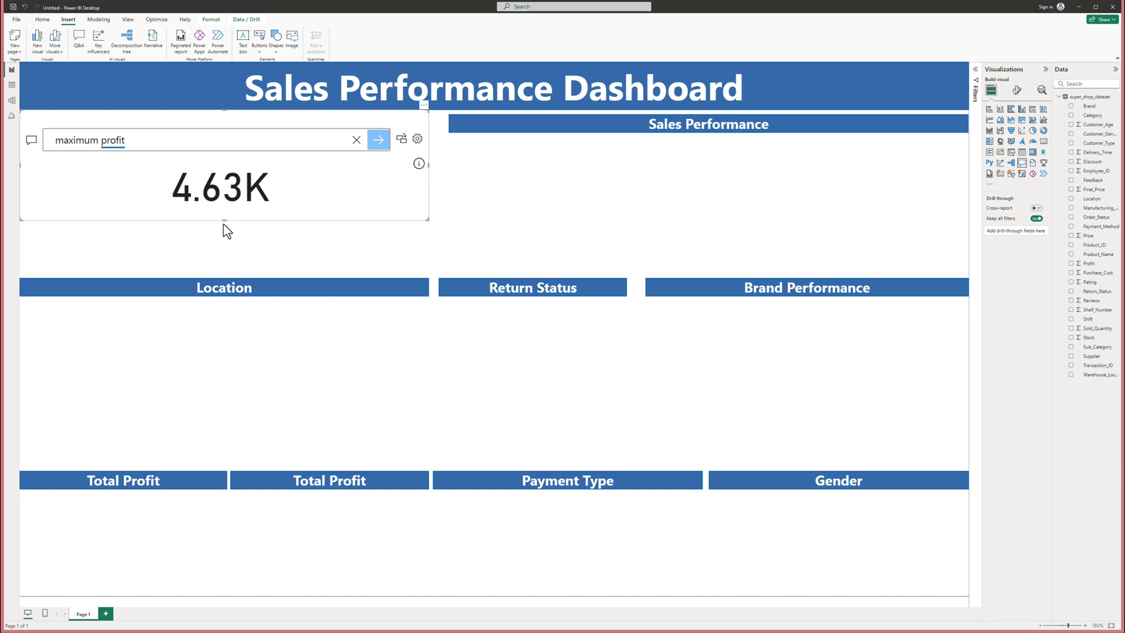
{"action": "left_click_drag", "start_coordinate": [223, 224], "coordinate": [224, 270]}
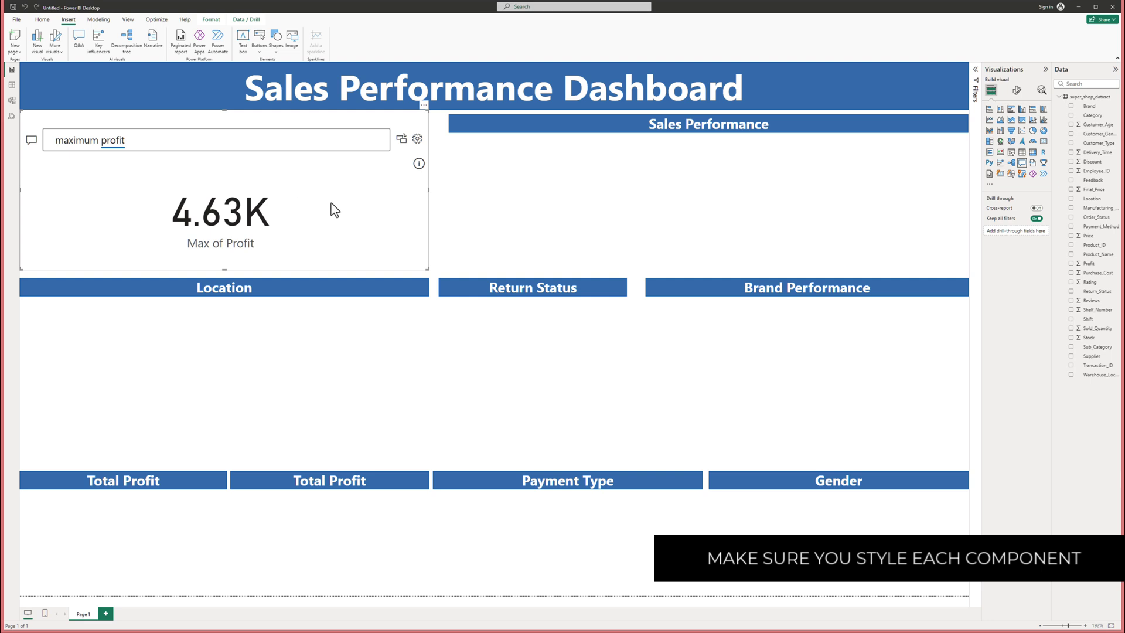
- Turn off the title of the Q&A visual and deselect the visual
{"action": "left_click", "coordinate": [1017, 90]}
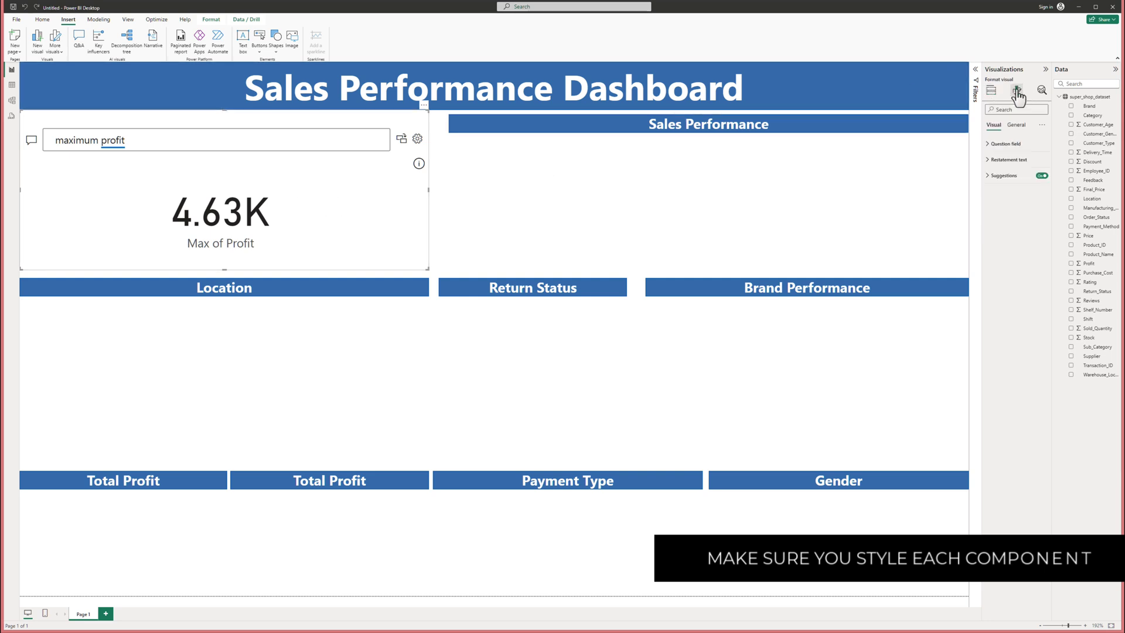
{"action": "left_click", "coordinate": [1016, 125]}
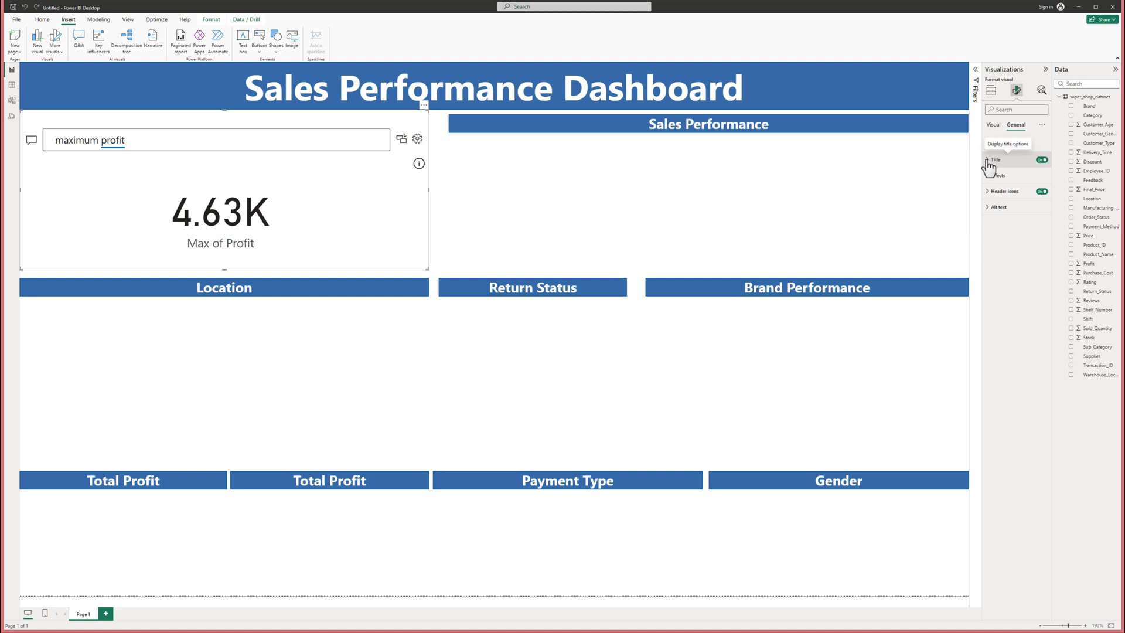
{"action": "left_click", "coordinate": [992, 163]}
{"action": "left_click", "coordinate": [1042, 161]}
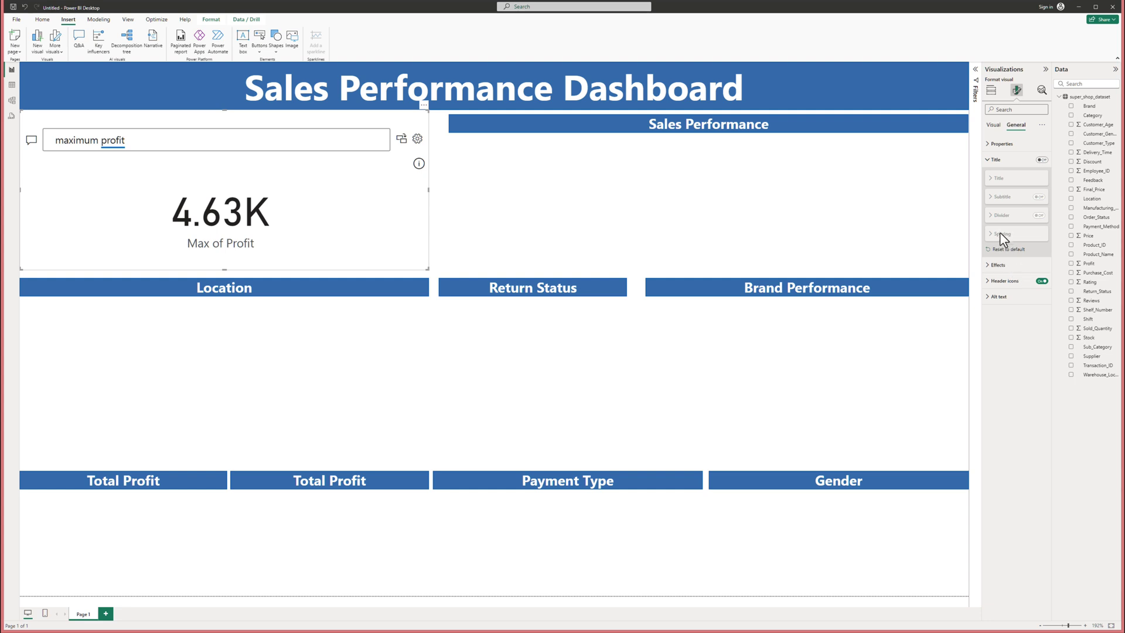
{"action": "left_click", "coordinate": [991, 144]}
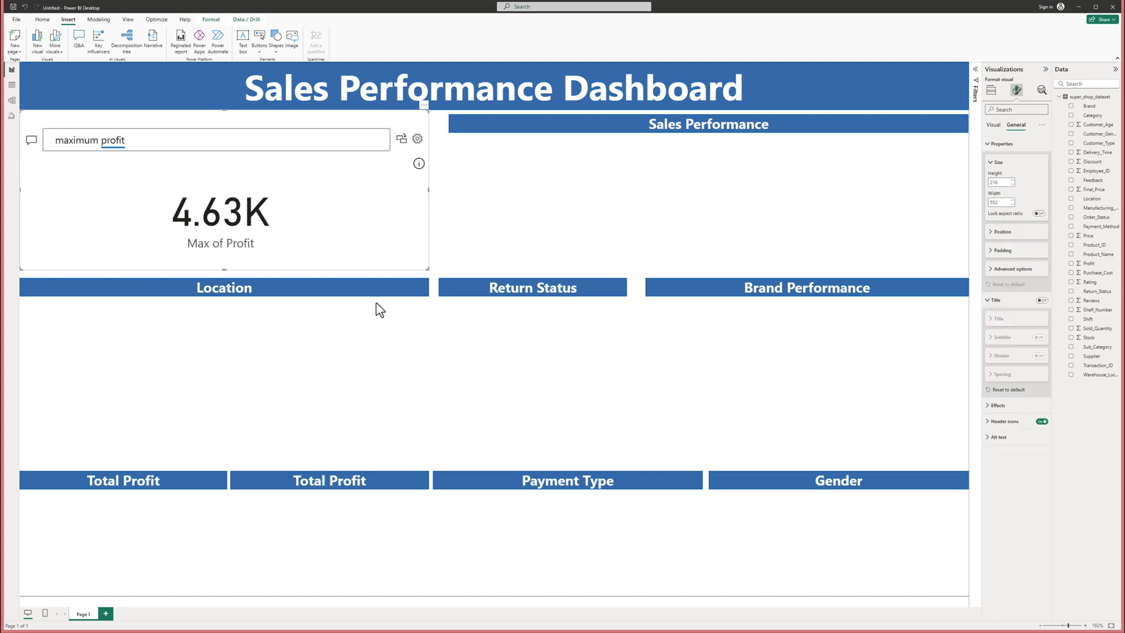
{"action": "left_click", "coordinate": [452, 234]}
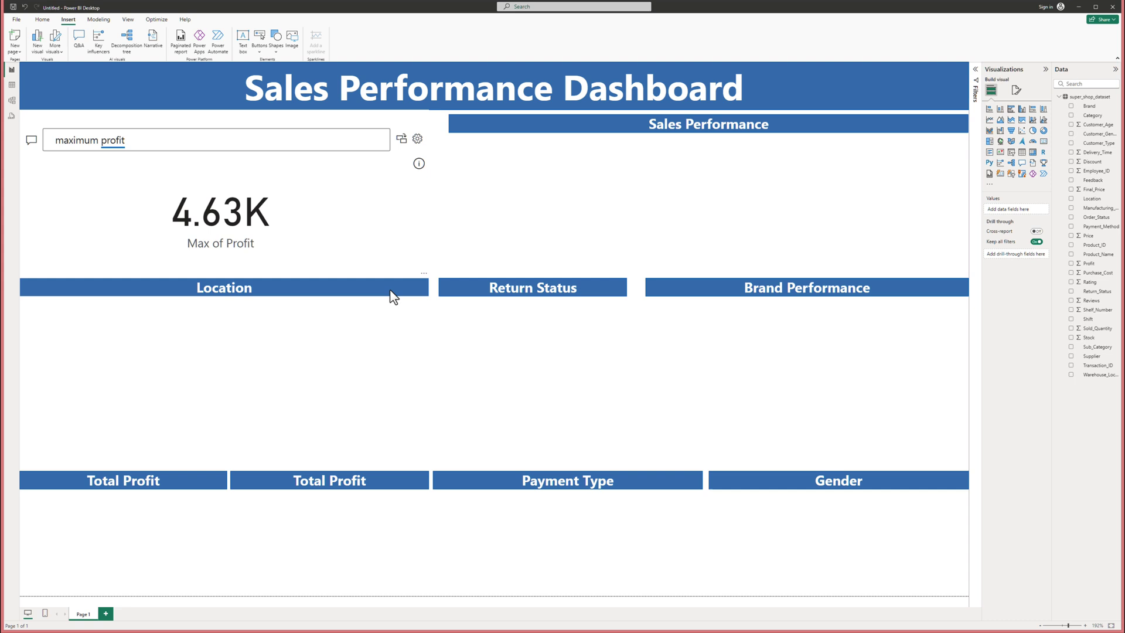
- Move the Location, Return Status and Brand Performance headers up together slightly, closing the gap beneath the Q&A visual
{"action": "left_click", "coordinate": [421, 296]}
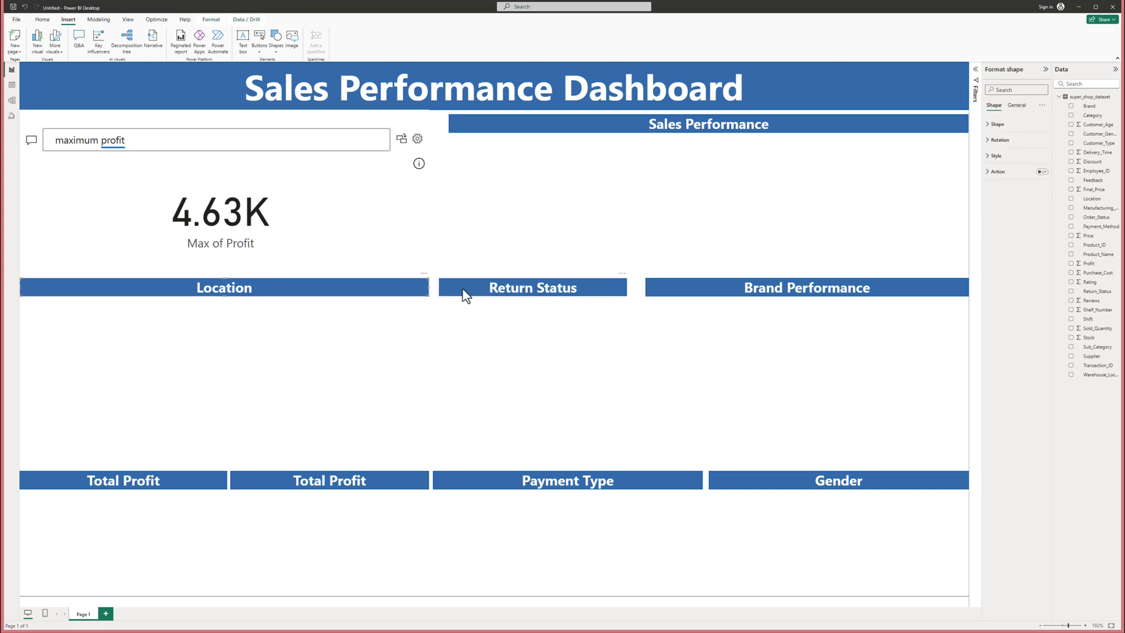
{"action": "left_click", "coordinate": [667, 295], "text": "ctrl"}
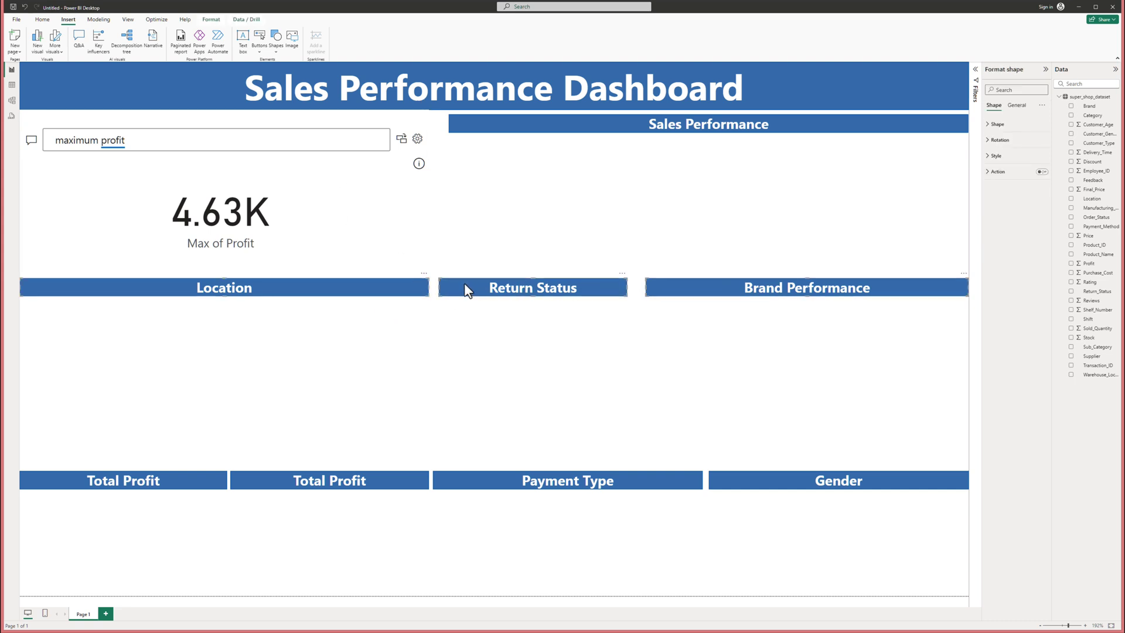
{"action": "left_click_drag", "start_coordinate": [467, 289], "coordinate": [466, 279]}
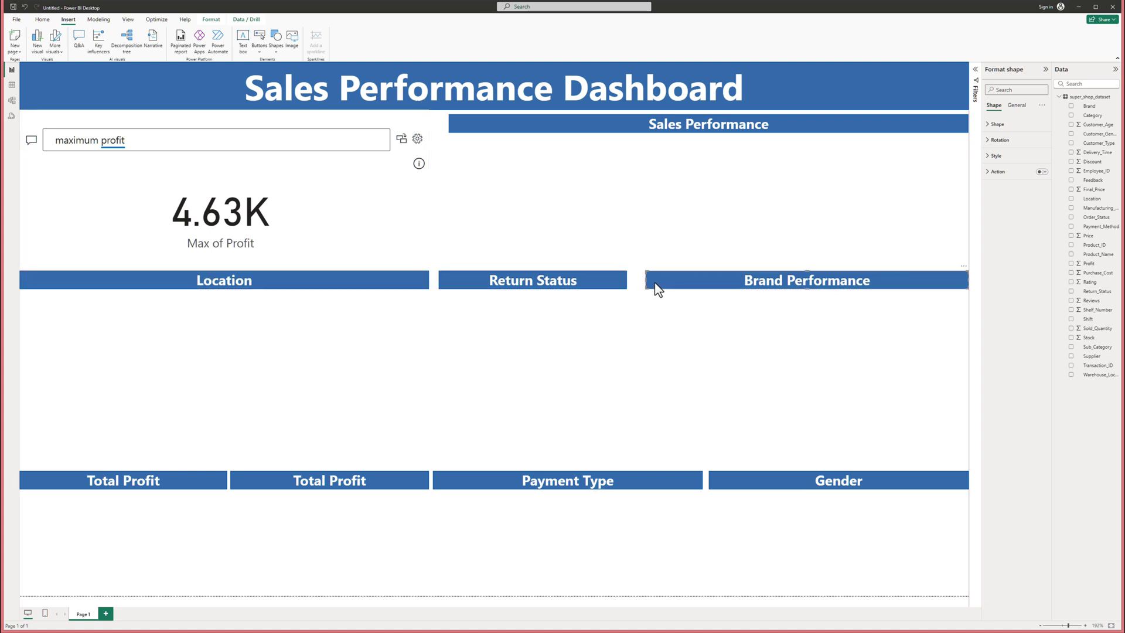
{"action": "left_click", "coordinate": [379, 308]}
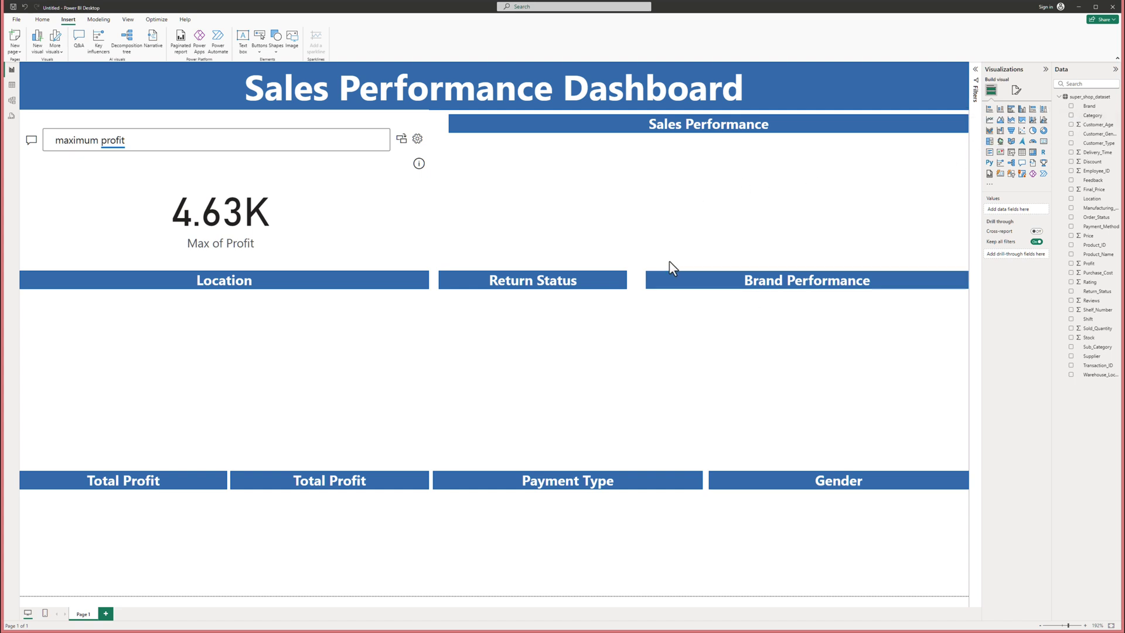
- Build a stacked bar chart of Profit by Category under the Sales Performance header, sorted by profit in descending order
{"action": "left_click", "coordinate": [1071, 115]}
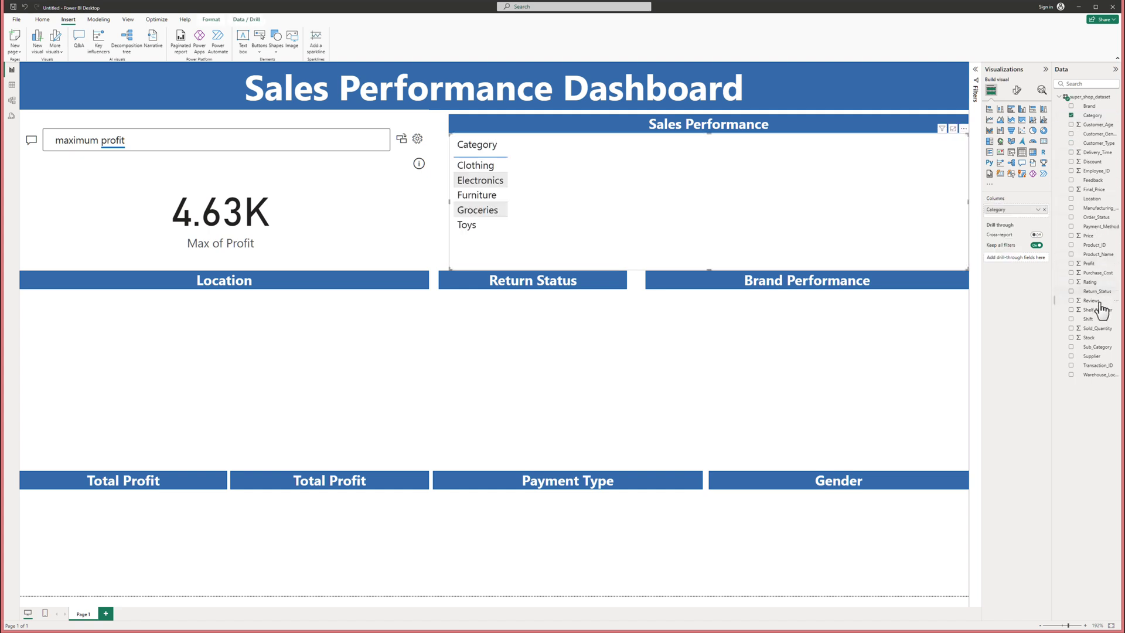
{"action": "left_click", "coordinate": [1071, 264]}
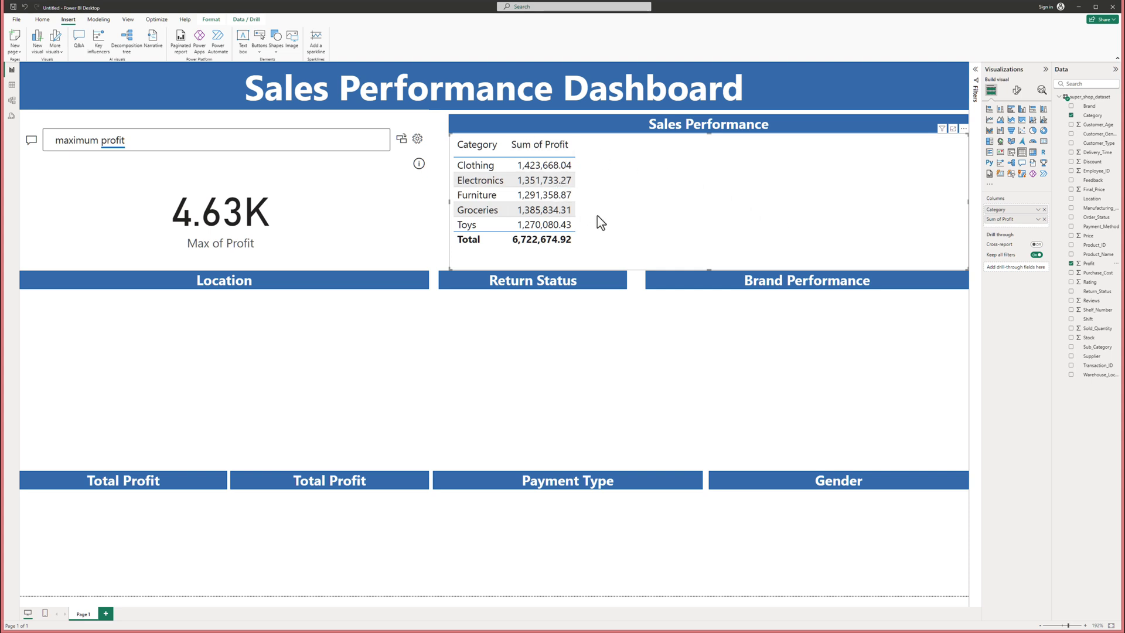
{"action": "left_click", "coordinate": [515, 155]}
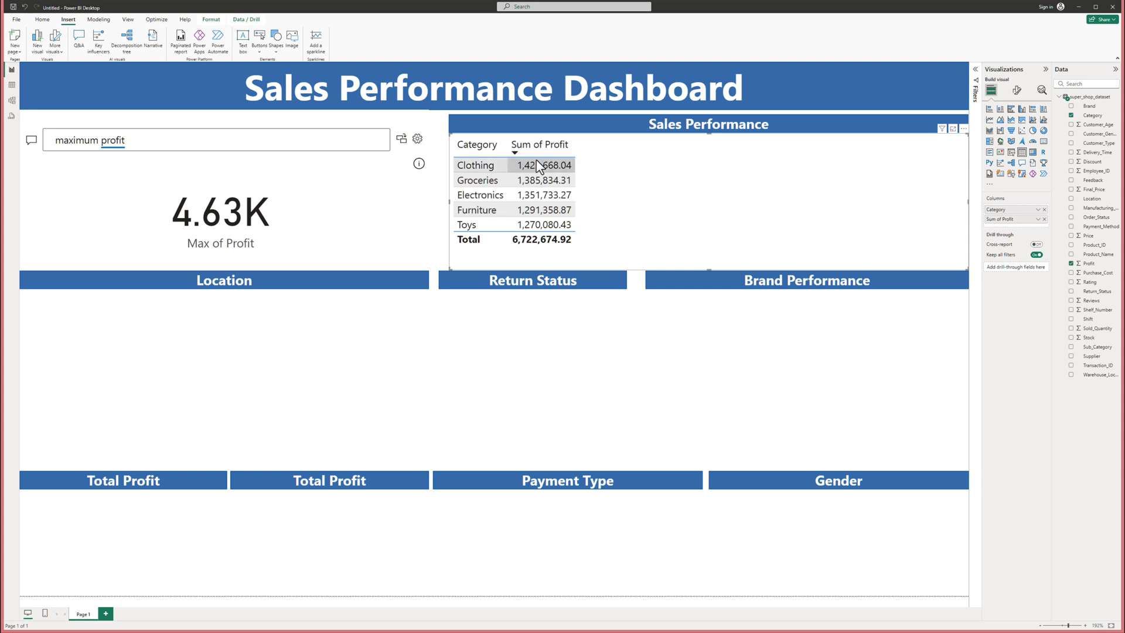
{"action": "left_click", "coordinate": [989, 109]}
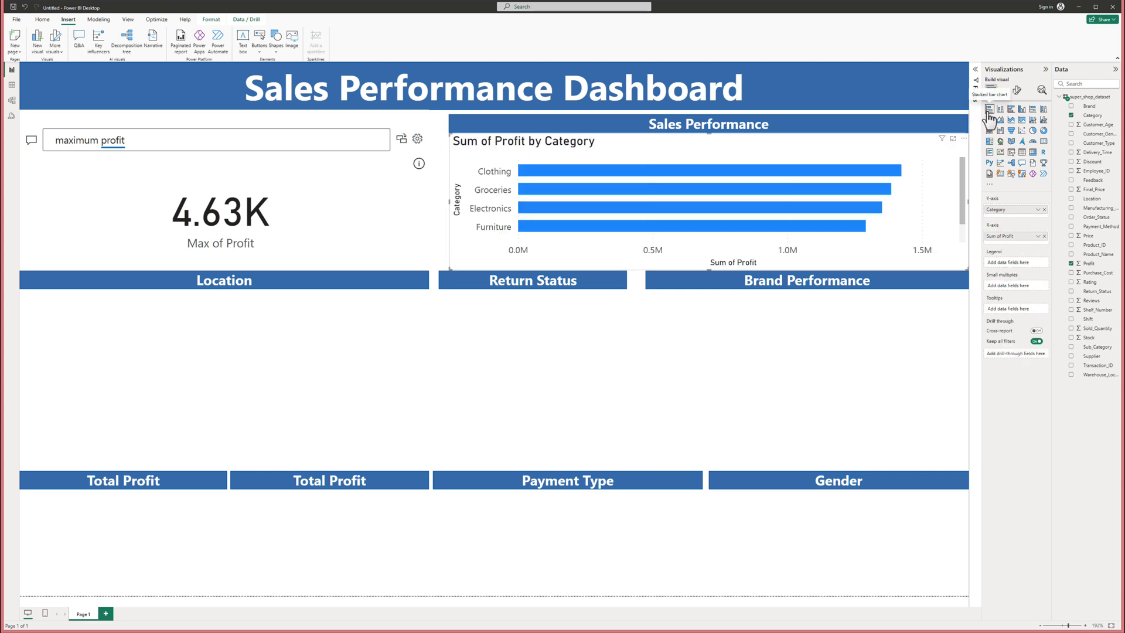
{"action": "mouse_move", "coordinate": [962, 187]}
{"action": "left_mouse_down"}
{"action": "mouse_move", "coordinate": [963, 225]}
{"action": "mouse_move", "coordinate": [960, 172]}
{"action": "mouse_move", "coordinate": [964, 232]}
{"action": "mouse_move", "coordinate": [961, 179]}
{"action": "left_mouse_up"}
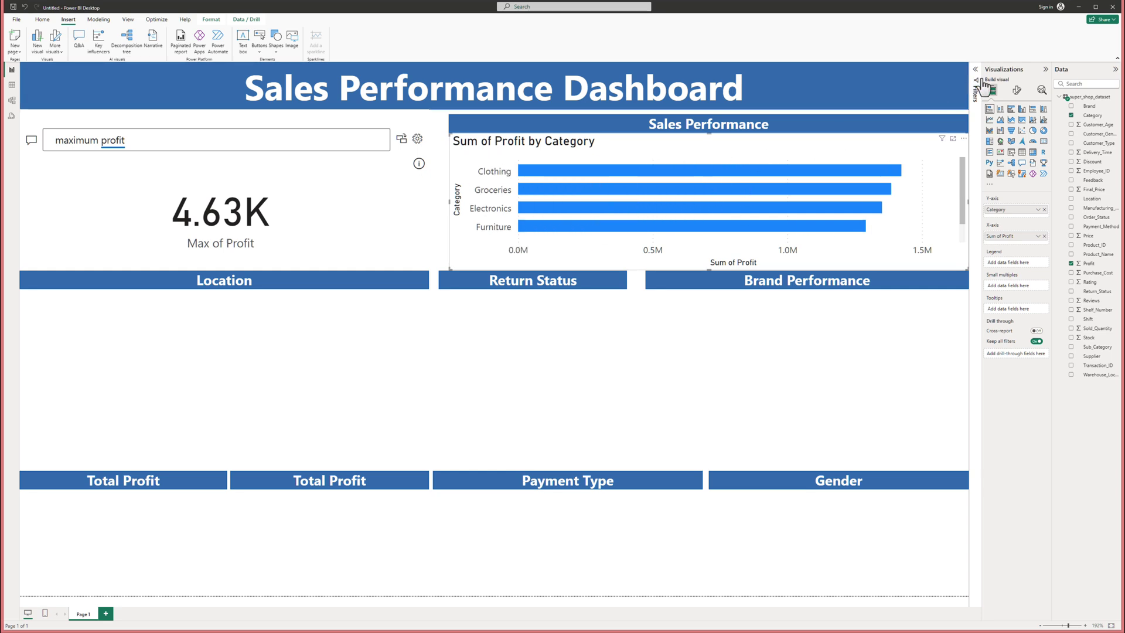
- Turn off the title of the profit by category bar chart
{"action": "left_click", "coordinate": [1017, 92]}
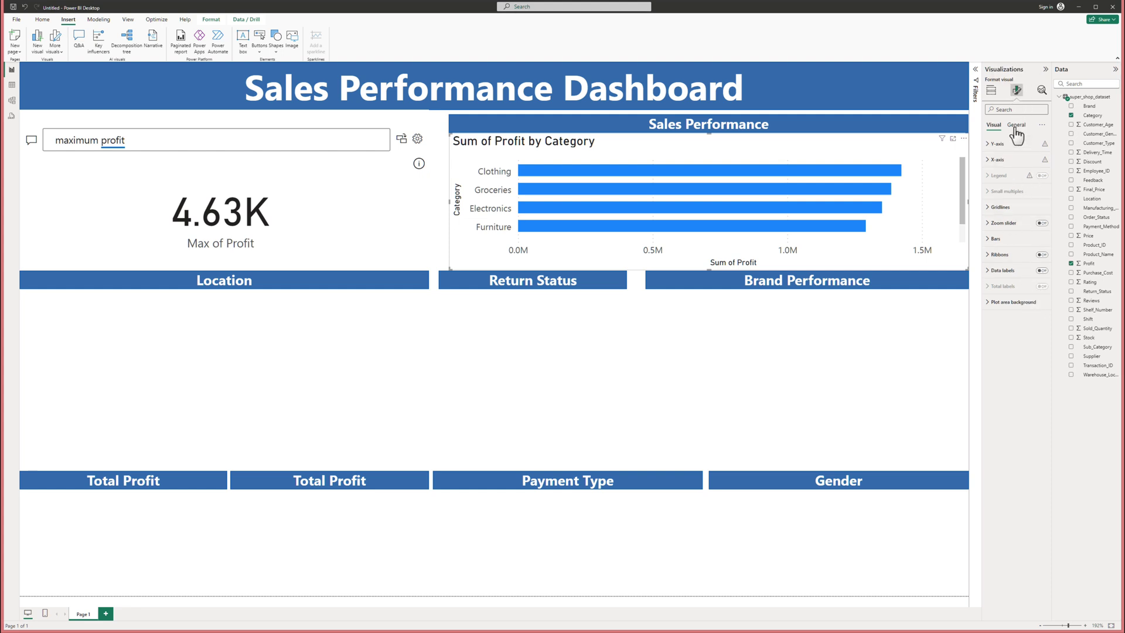
{"action": "left_click", "coordinate": [1016, 125]}
{"action": "left_click", "coordinate": [1042, 160]}
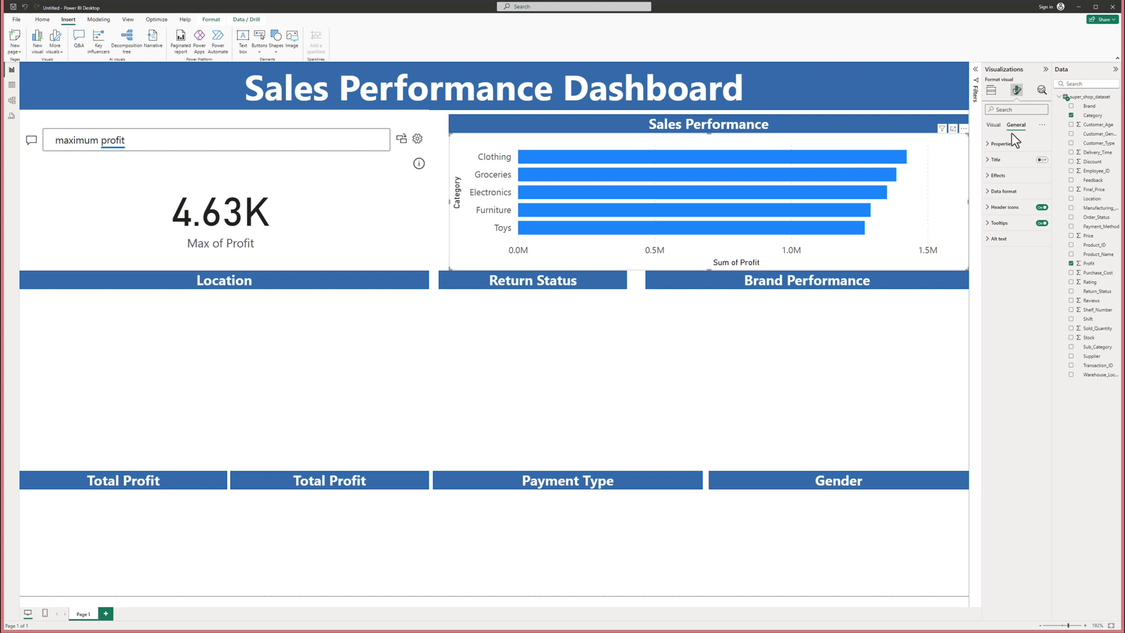
- Recolor all bars of the category chart with the headers' dark blue from the recent colors
{"action": "left_click", "coordinate": [994, 125]}
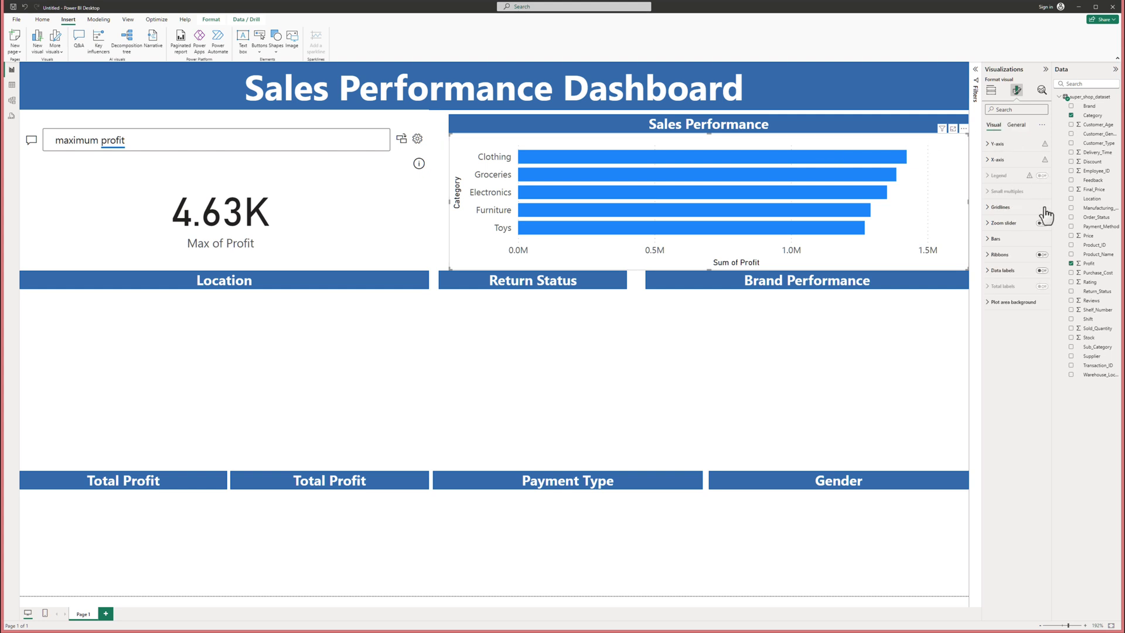
{"action": "left_click", "coordinate": [997, 159]}
{"action": "left_click", "coordinate": [997, 159]}
{"action": "left_click", "coordinate": [995, 240]}
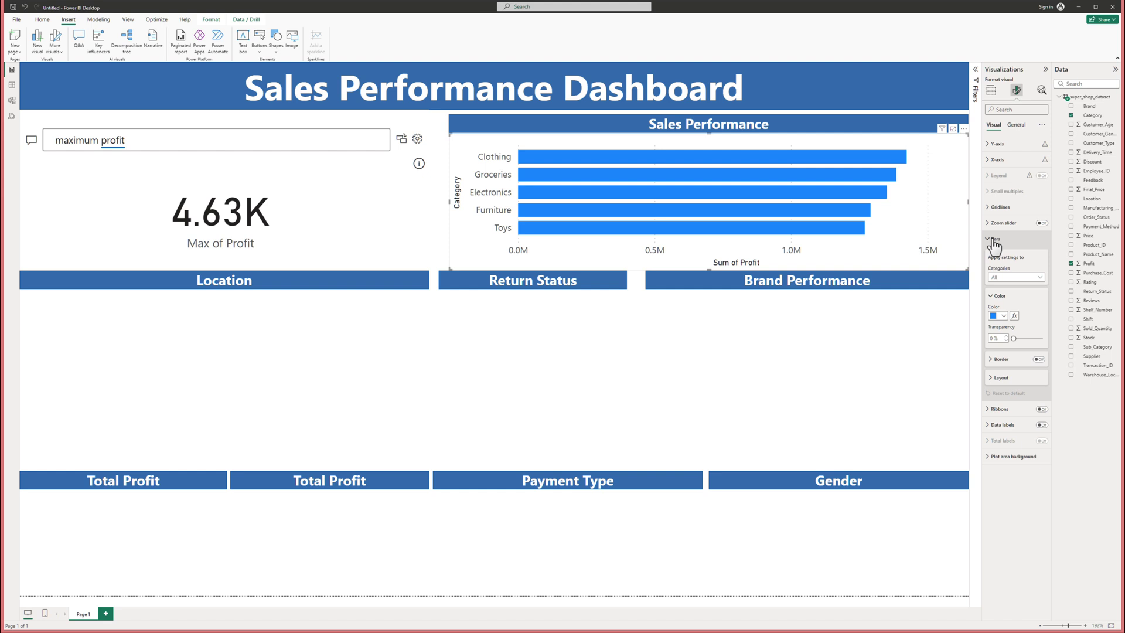
{"action": "left_click", "coordinate": [1003, 316]}
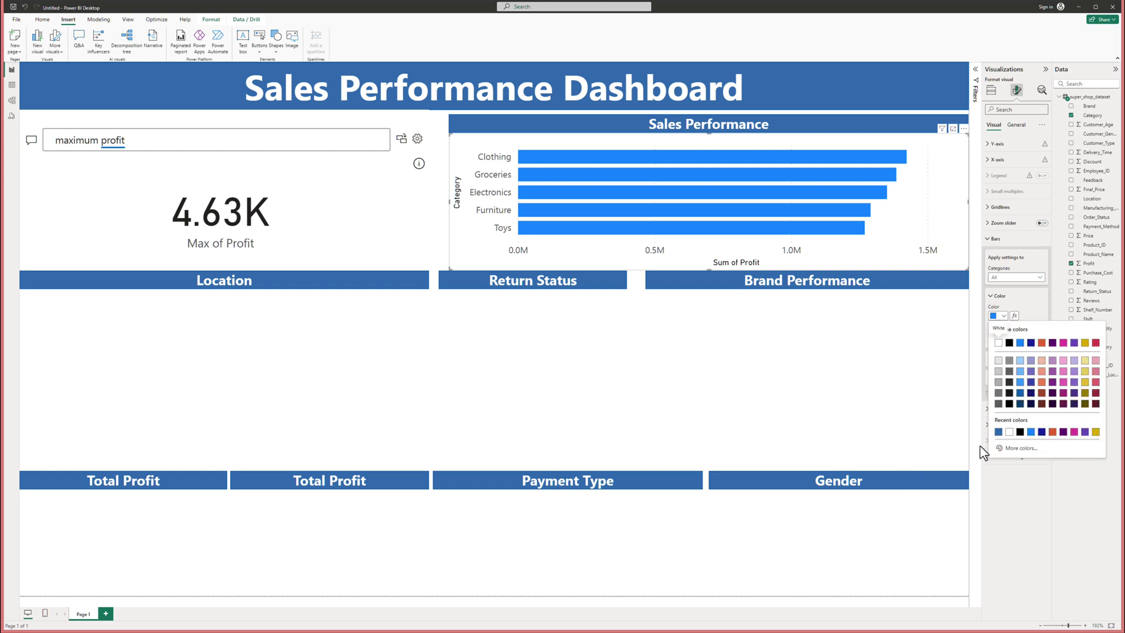
{"action": "left_click", "coordinate": [999, 433]}
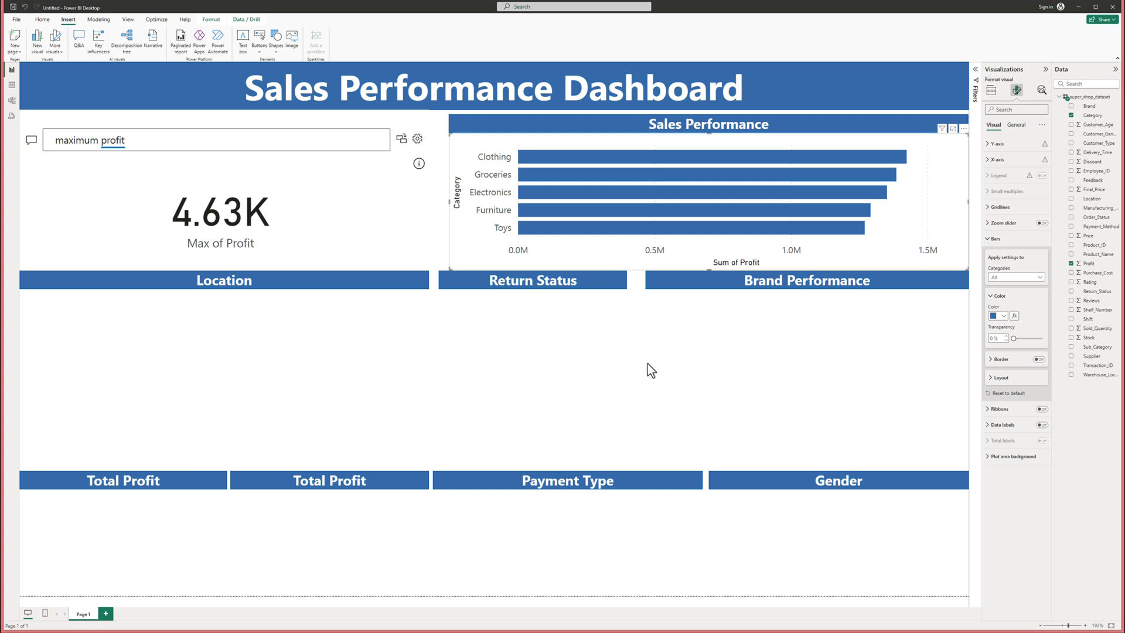
- Switch to the Color Hunt palette for its second blue, return to Power BI and set the category chart's bars to #578FCA
{"action": "key", "text": "alt+Tab"}
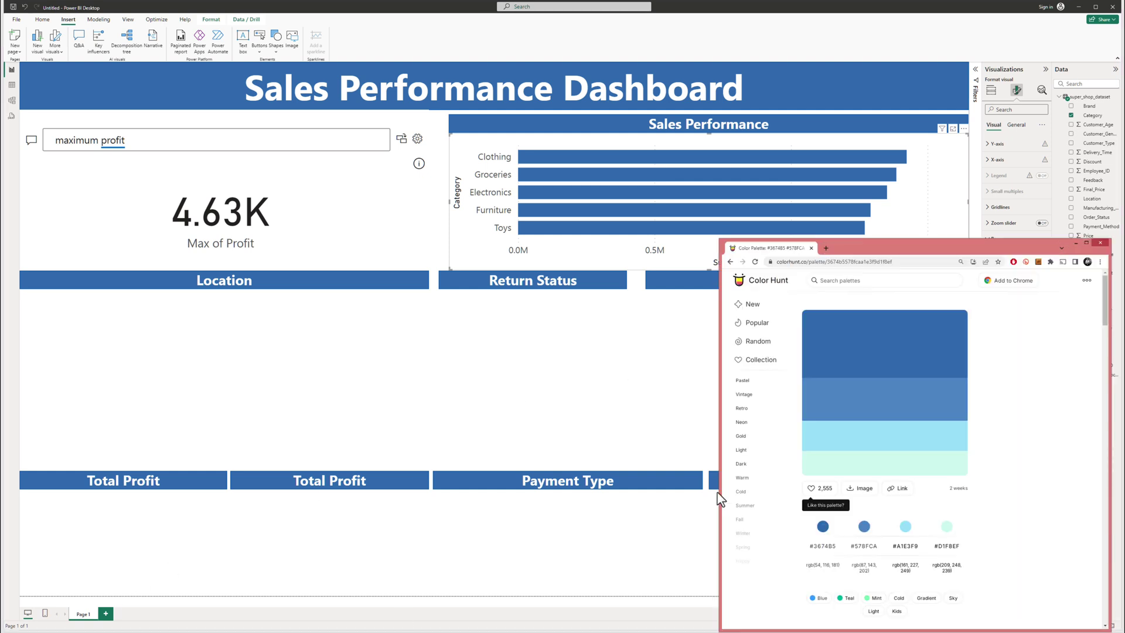
{"action": "left_click", "coordinate": [706, 369]}
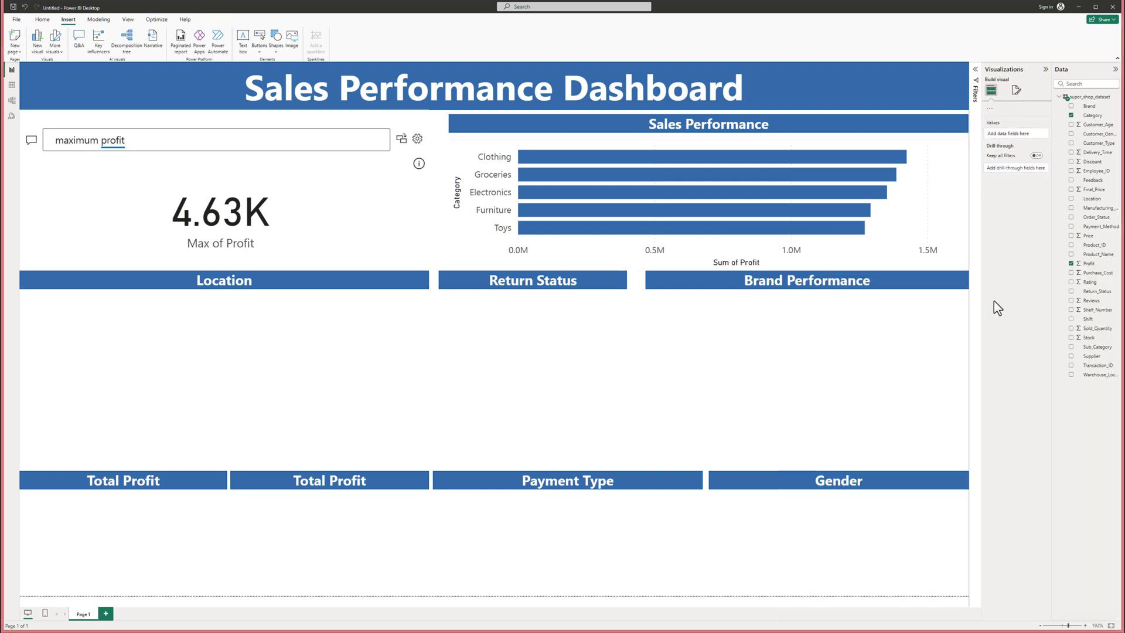
{"action": "left_click", "coordinate": [906, 204]}
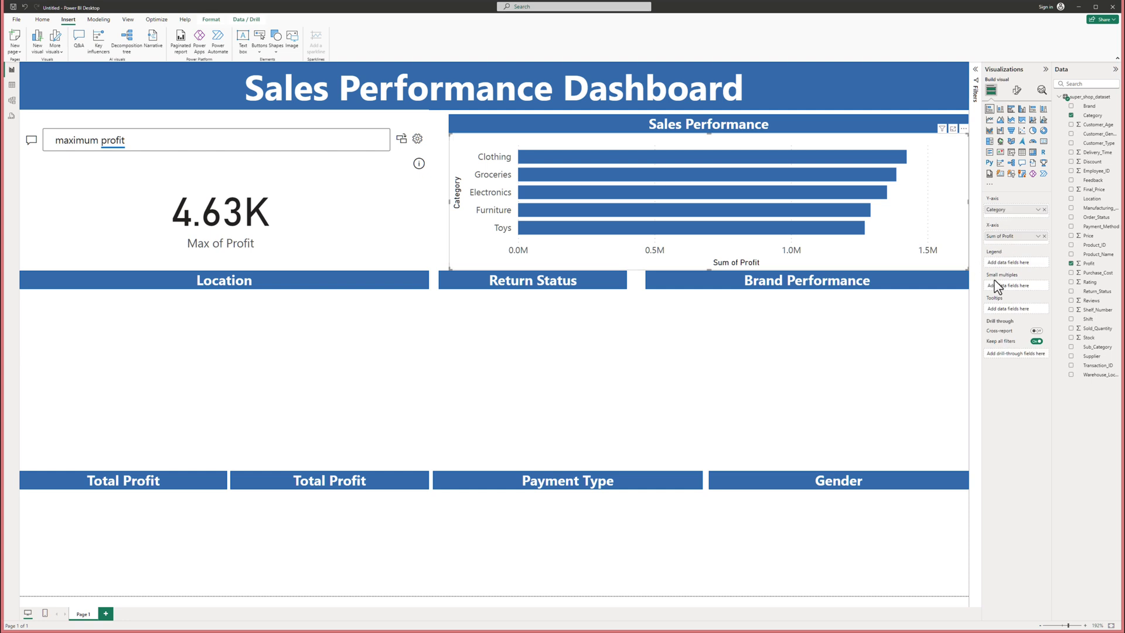
{"action": "left_click", "coordinate": [1017, 90]}
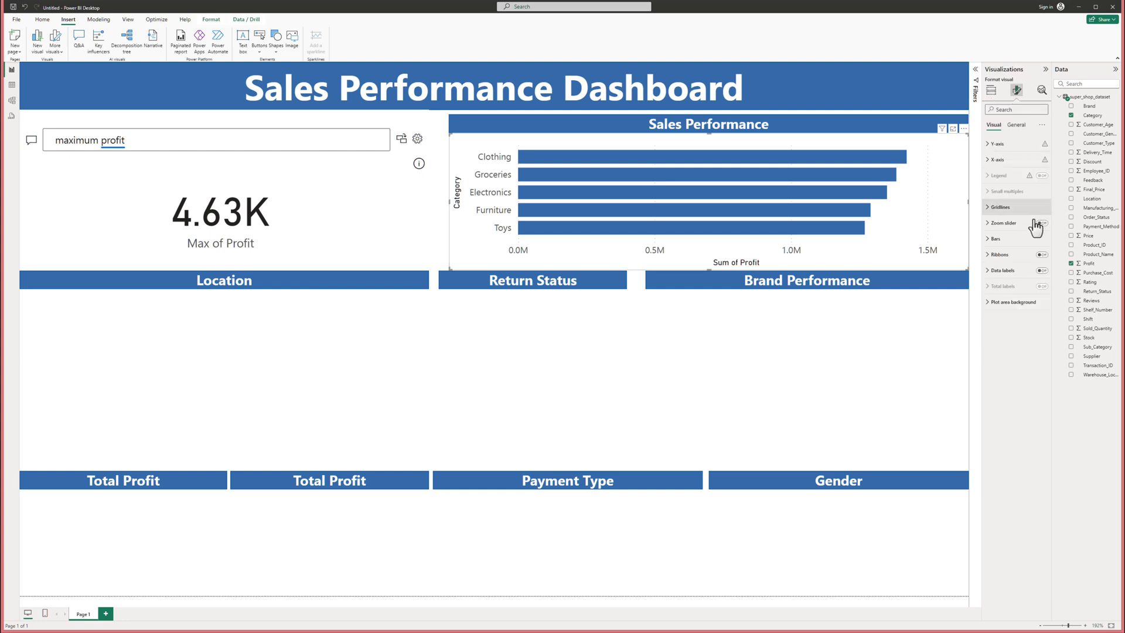
{"action": "left_click", "coordinate": [995, 239]}
{"action": "left_click", "coordinate": [1004, 315]}
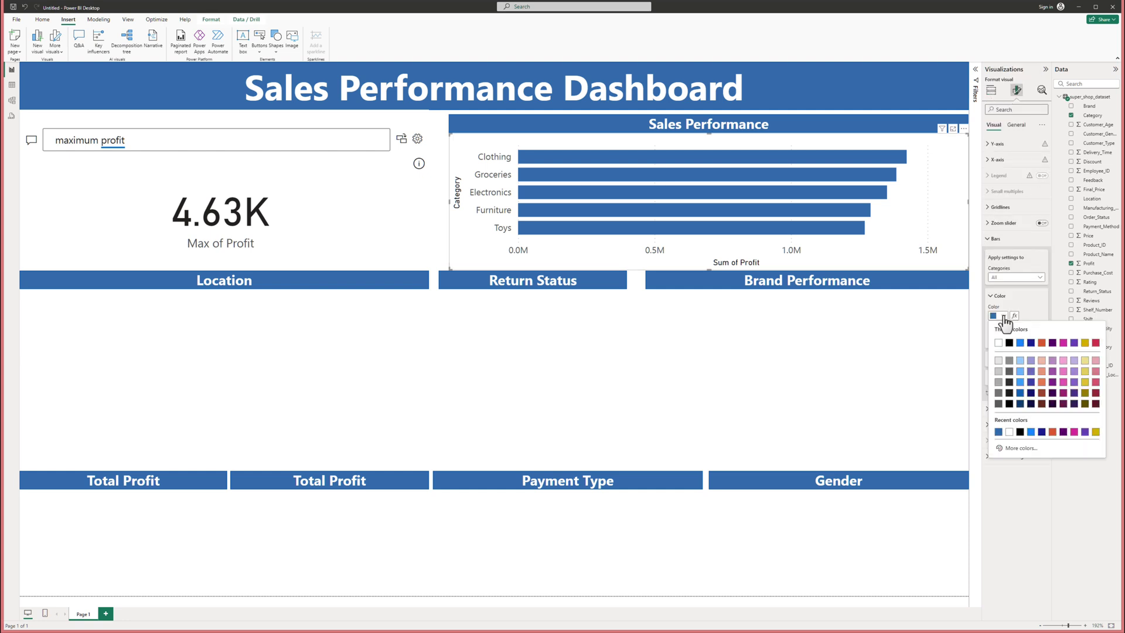
{"action": "left_click", "coordinate": [1008, 456]}
{"action": "type", "text": "4F86C6"}
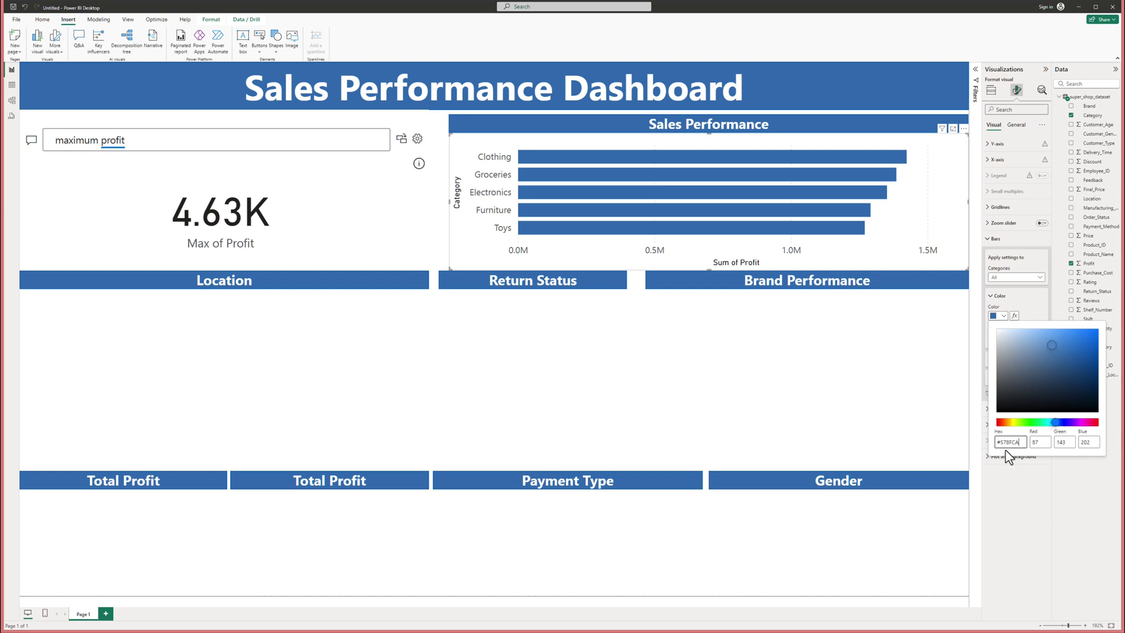
{"action": "key", "text": "Return"}
{"action": "key", "text": "Escape"}
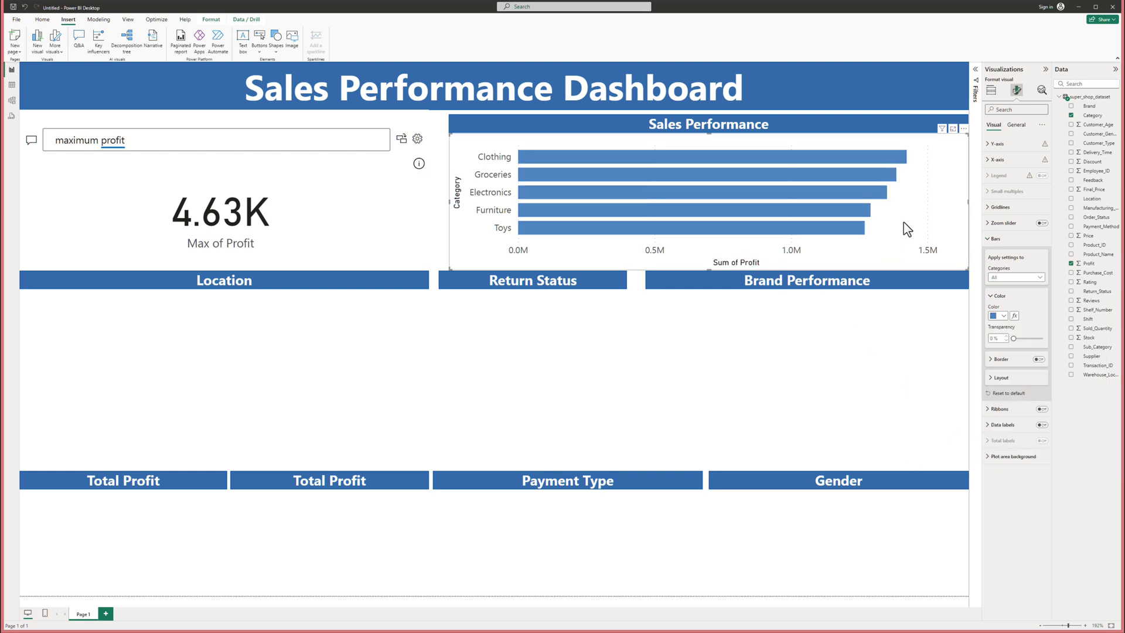
- Turn on data labels for the category bar chart and deselect the chart
{"action": "left_click", "coordinate": [991, 238]}
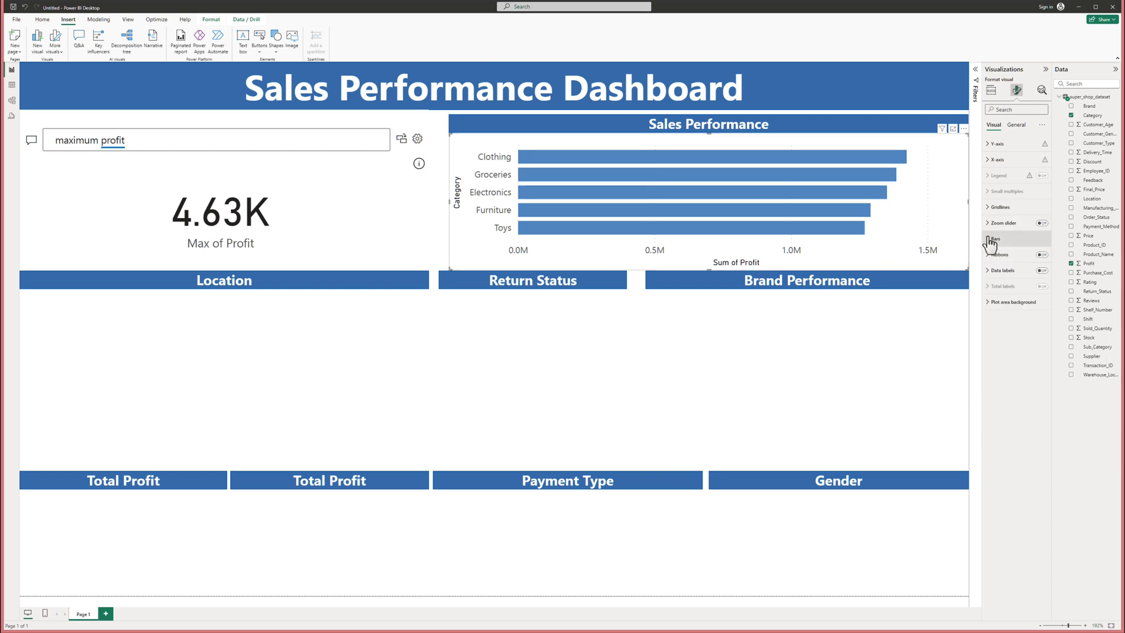
{"action": "left_click", "coordinate": [1042, 270]}
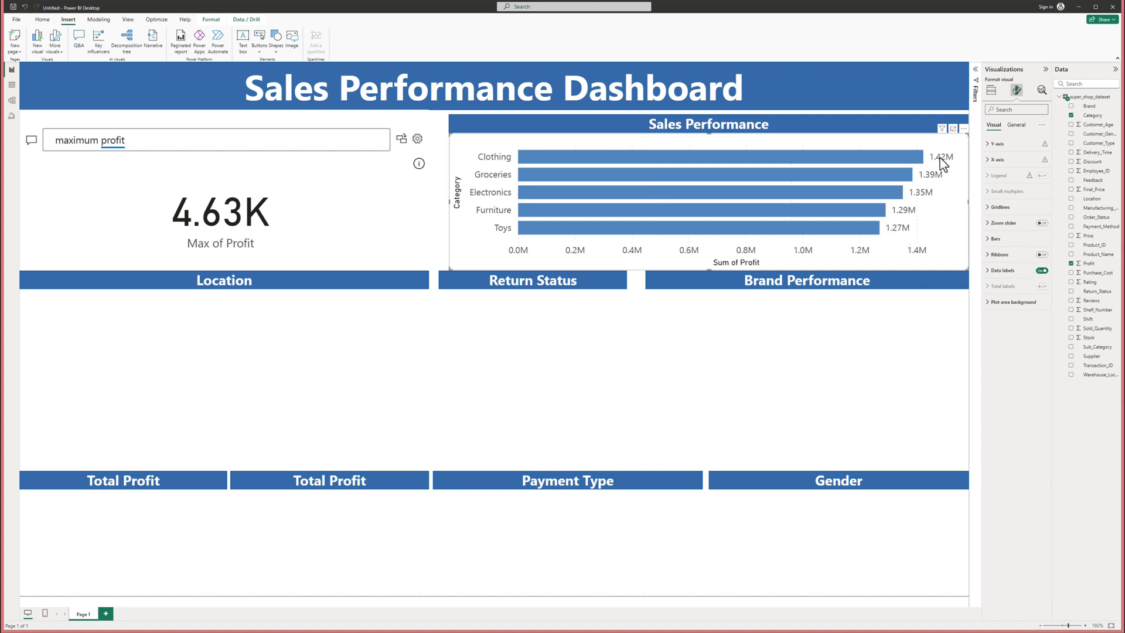
{"action": "left_click", "coordinate": [912, 311]}
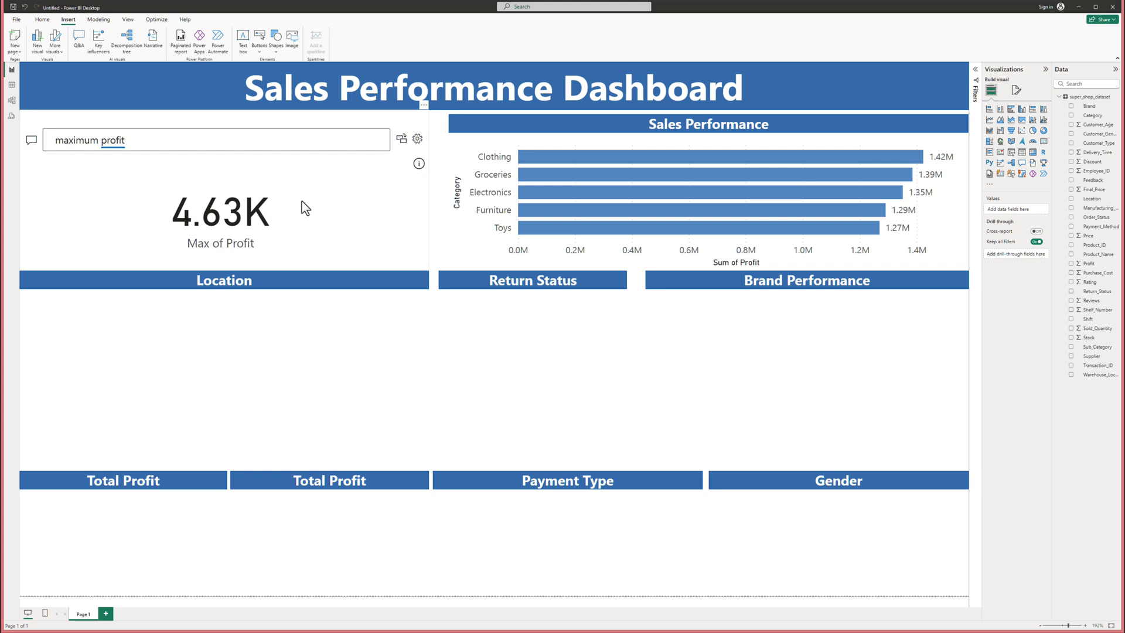
- Check the cross-filtering of the Q&A maximum profit by selecting the Toys, Furniture, Electronics and Groceries bars, and clear the selection
{"action": "left_click", "coordinate": [550, 228]}
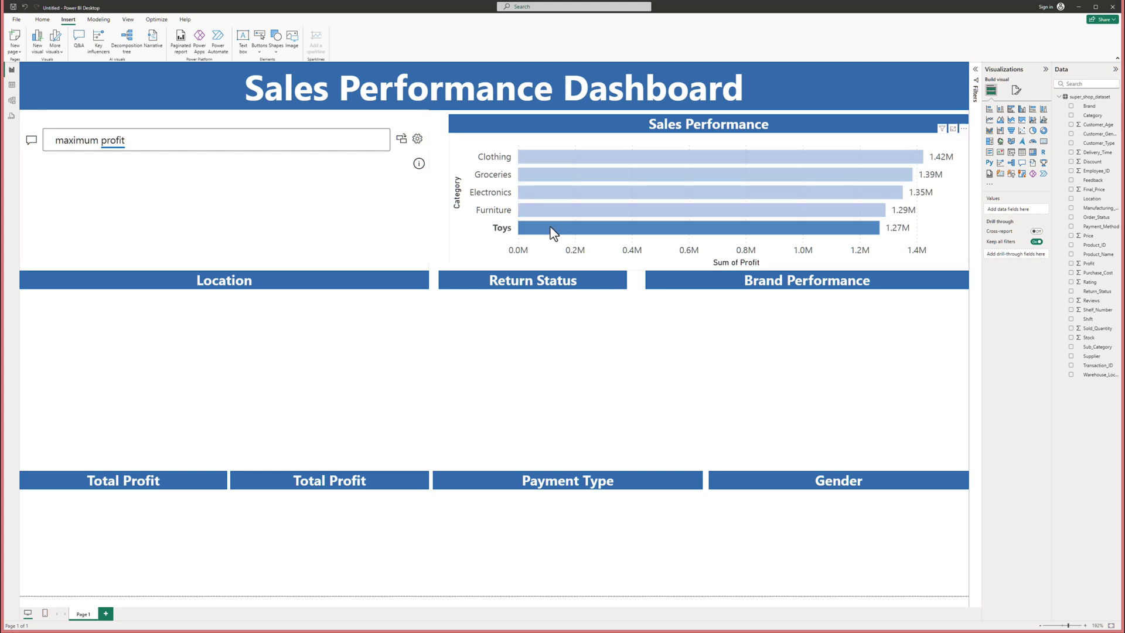
{"action": "left_click", "coordinate": [531, 210]}
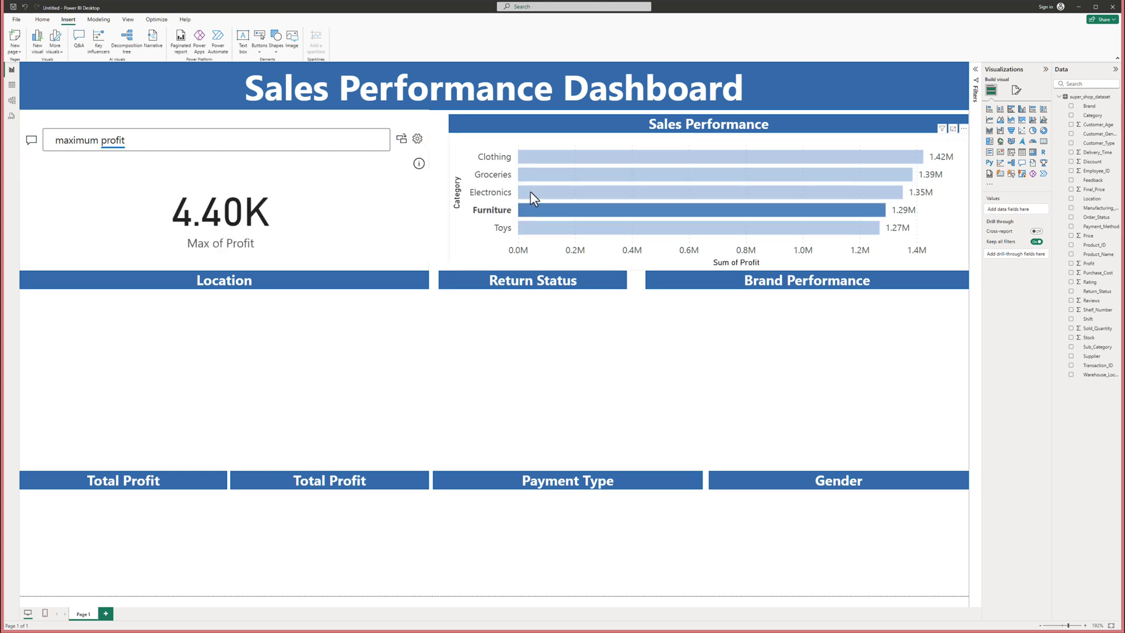
{"action": "left_click", "coordinate": [530, 191]}
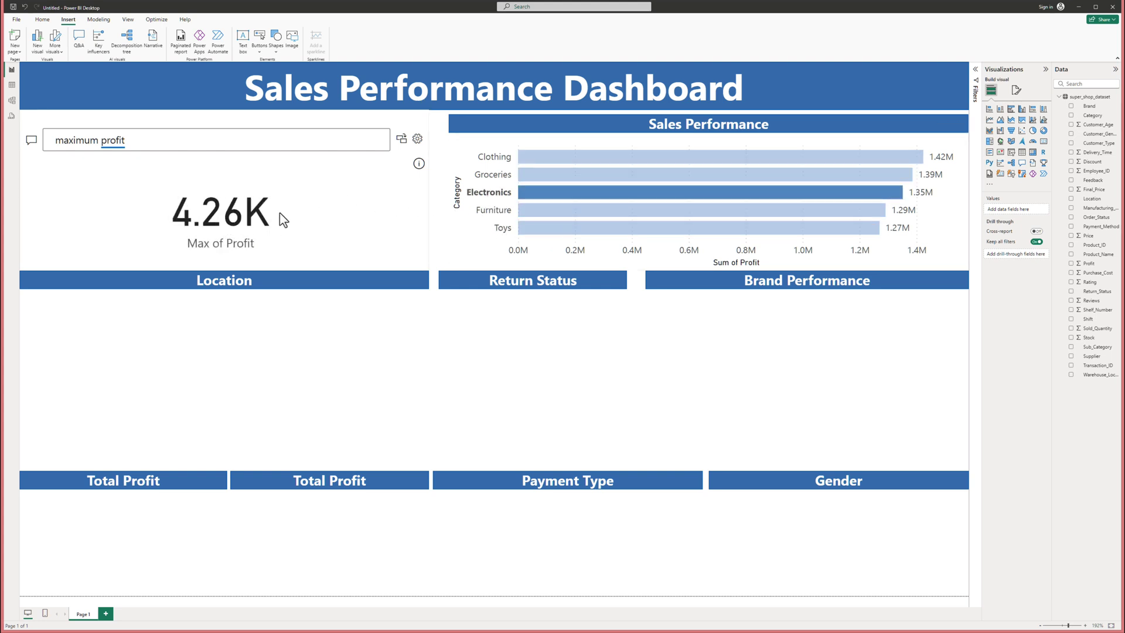
{"action": "left_click", "coordinate": [542, 174]}
{"action": "mouse_move", "coordinate": [215, 222]}
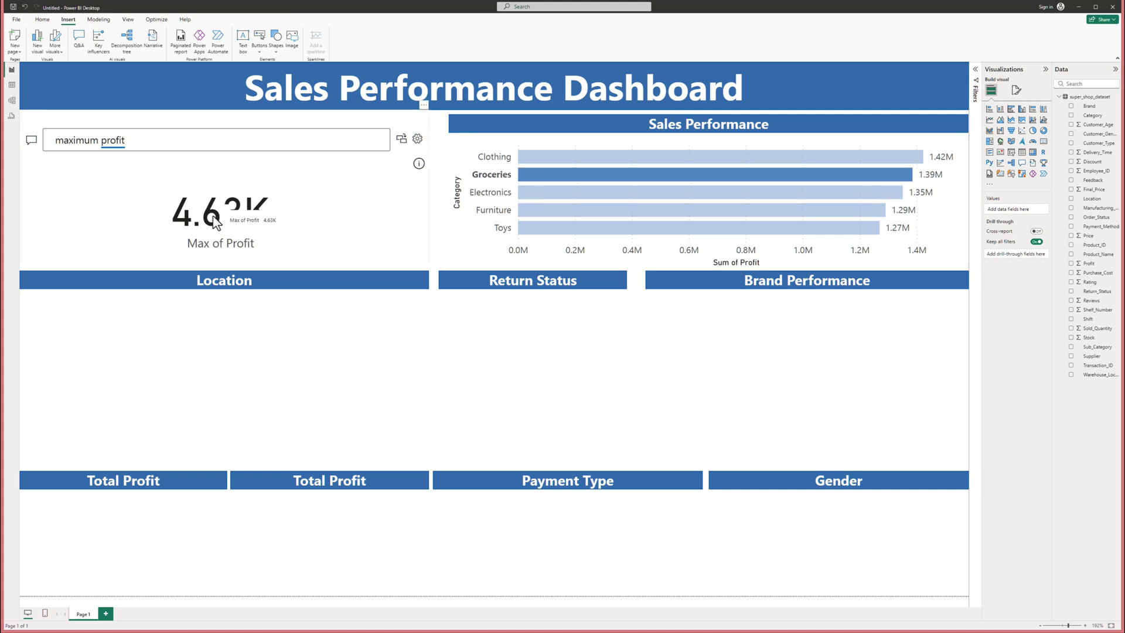
{"action": "left_click", "coordinate": [463, 365]}
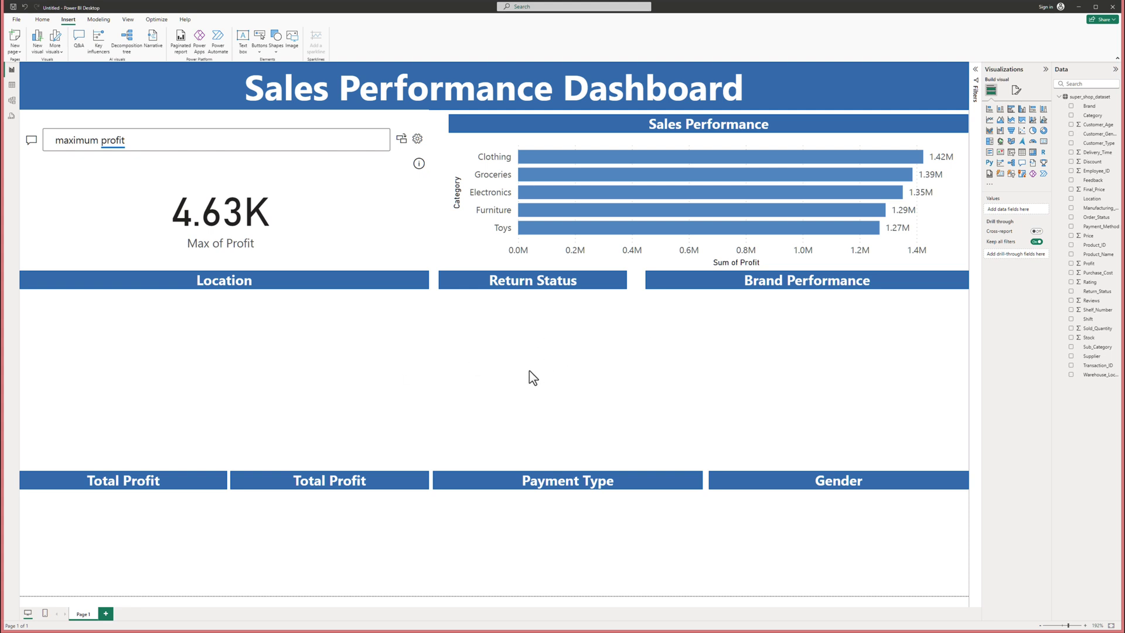
- Add a visual of the Location field, move it directly beneath the Location header and enlarge it to fill that section
{"action": "left_click", "coordinate": [1071, 200]}
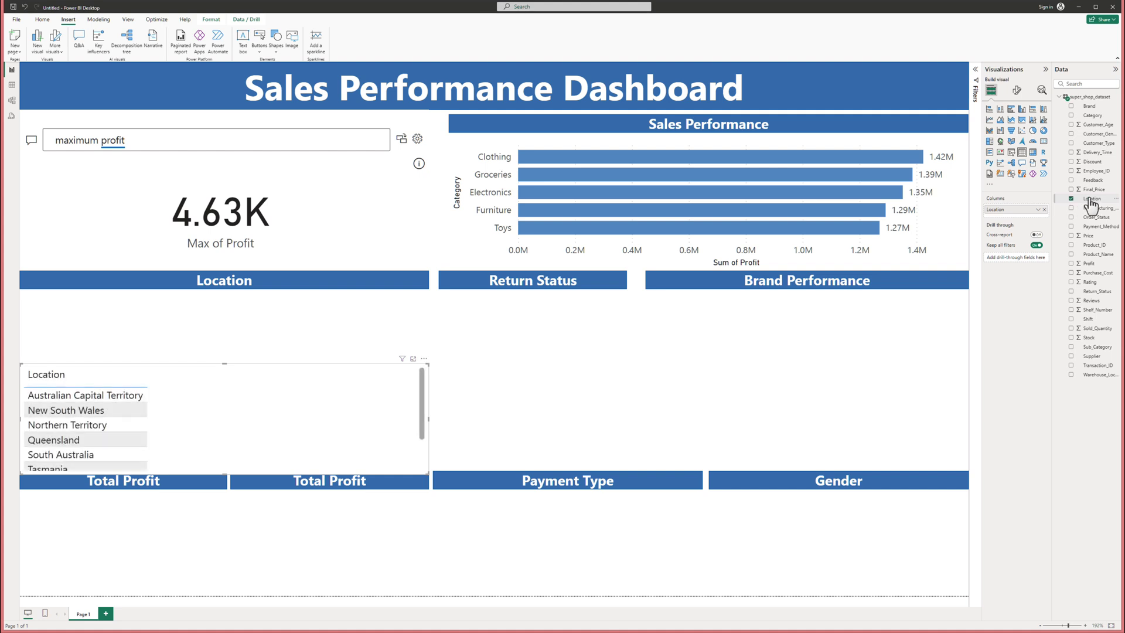
{"action": "left_click_drag", "start_coordinate": [287, 394], "coordinate": [284, 328]}
{"action": "left_click_drag", "start_coordinate": [428, 400], "coordinate": [427, 466]}
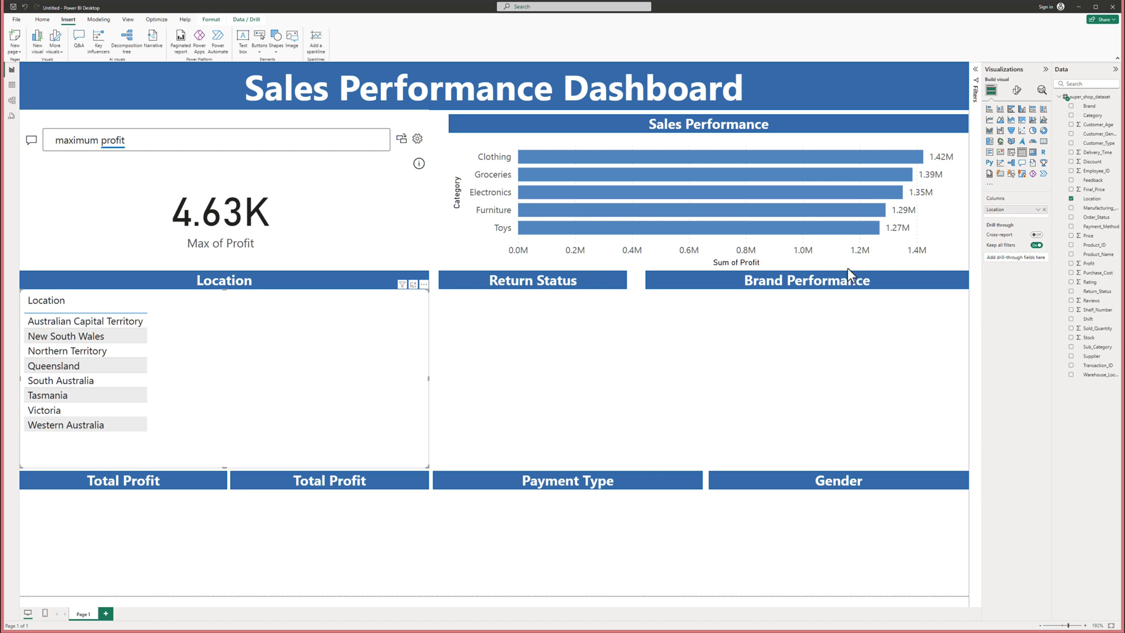
- Try the Location visual as a filled map with Location as its location field, and test cross-filtering on several Australian states
{"action": "left_click", "coordinate": [1011, 142]}
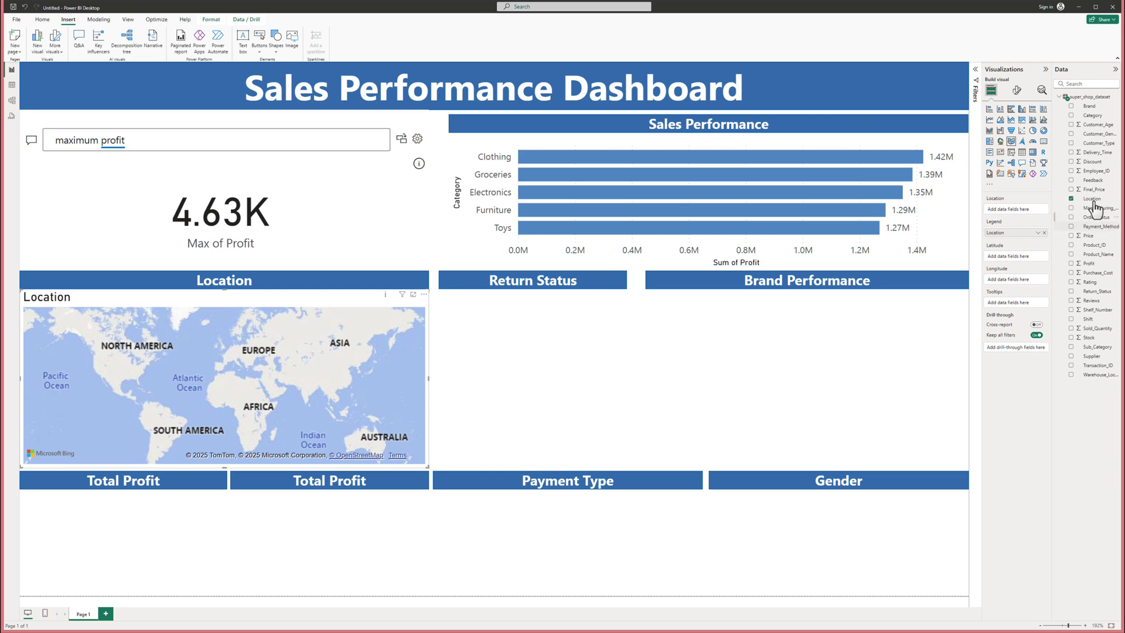
{"action": "left_click_drag", "start_coordinate": [1022, 211], "coordinate": [1022, 211]}
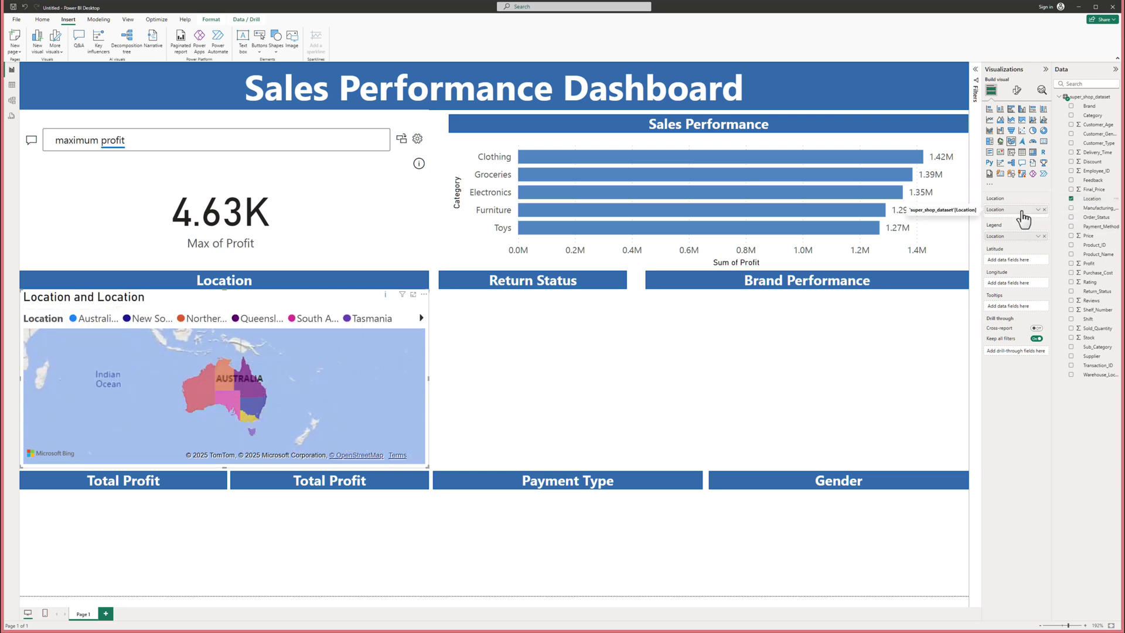
{"action": "left_click", "coordinate": [256, 410]}
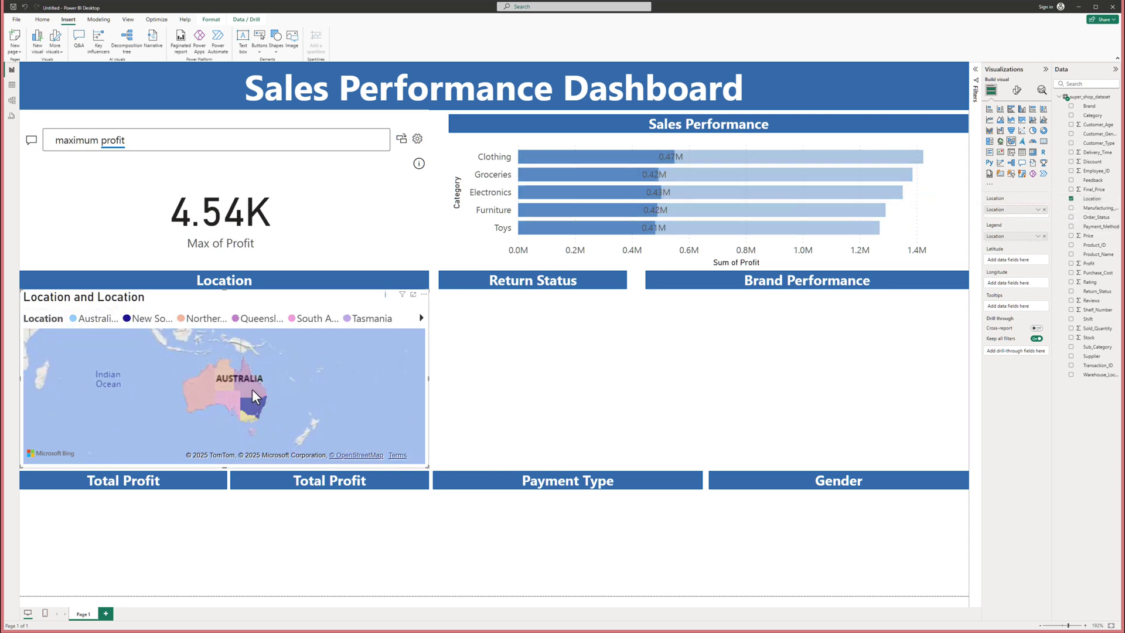
{"action": "left_click", "coordinate": [235, 405]}
{"action": "left_click", "coordinate": [222, 390]}
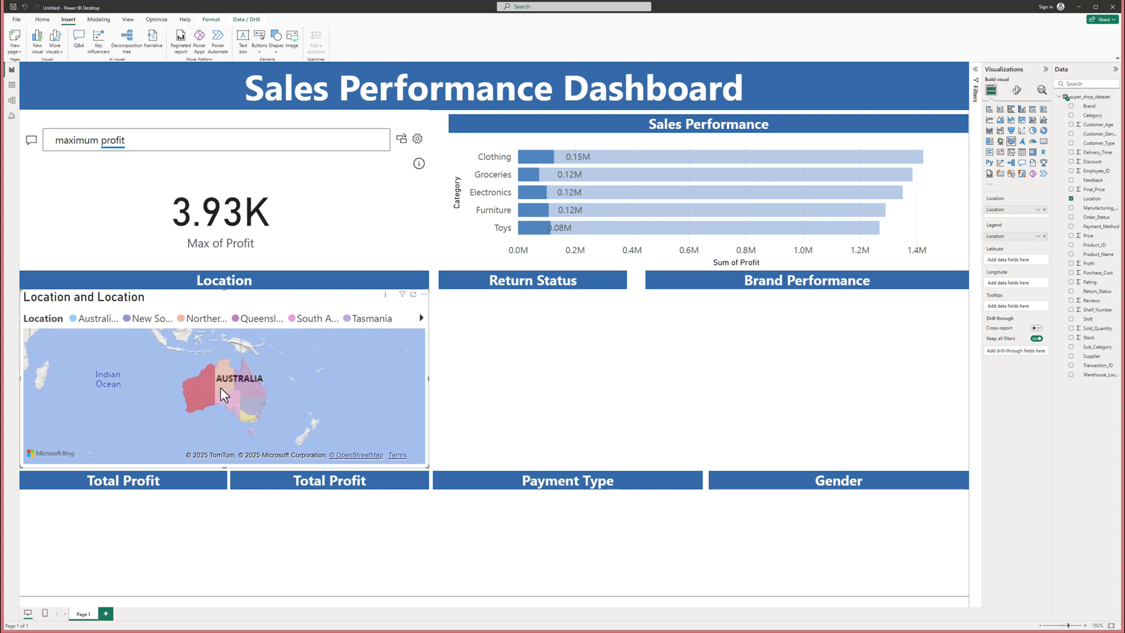
{"action": "left_click", "coordinate": [225, 372]}
{"action": "left_click", "coordinate": [249, 419]}
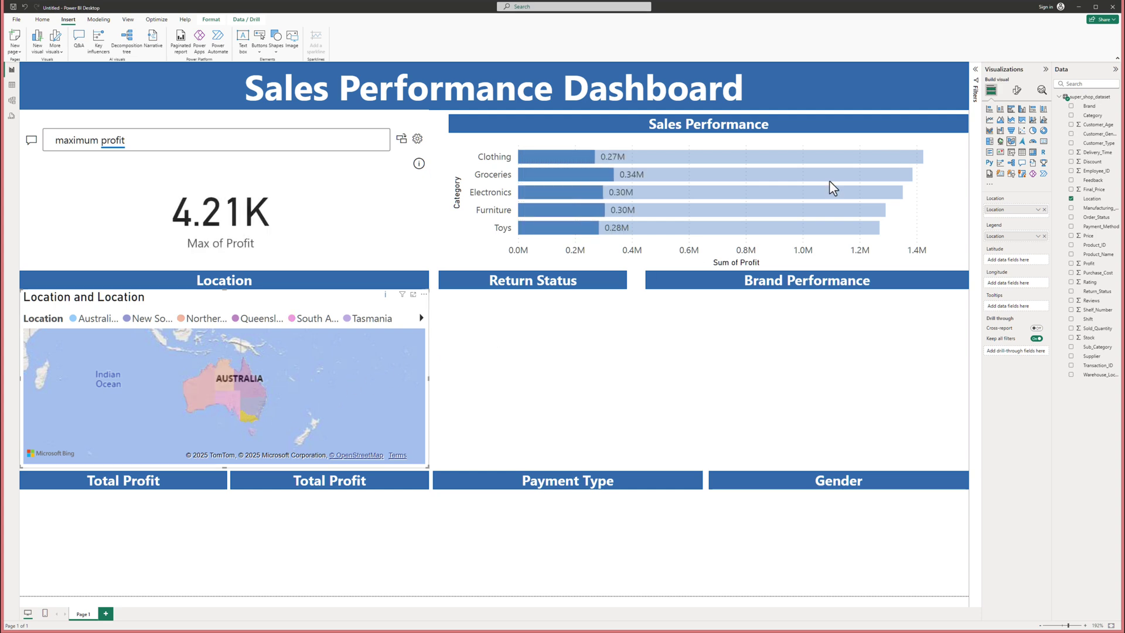
- Convert the Location visual to a bubble map, assign Location as its location field and remove Location from the legend
{"action": "left_click", "coordinate": [1001, 142]}
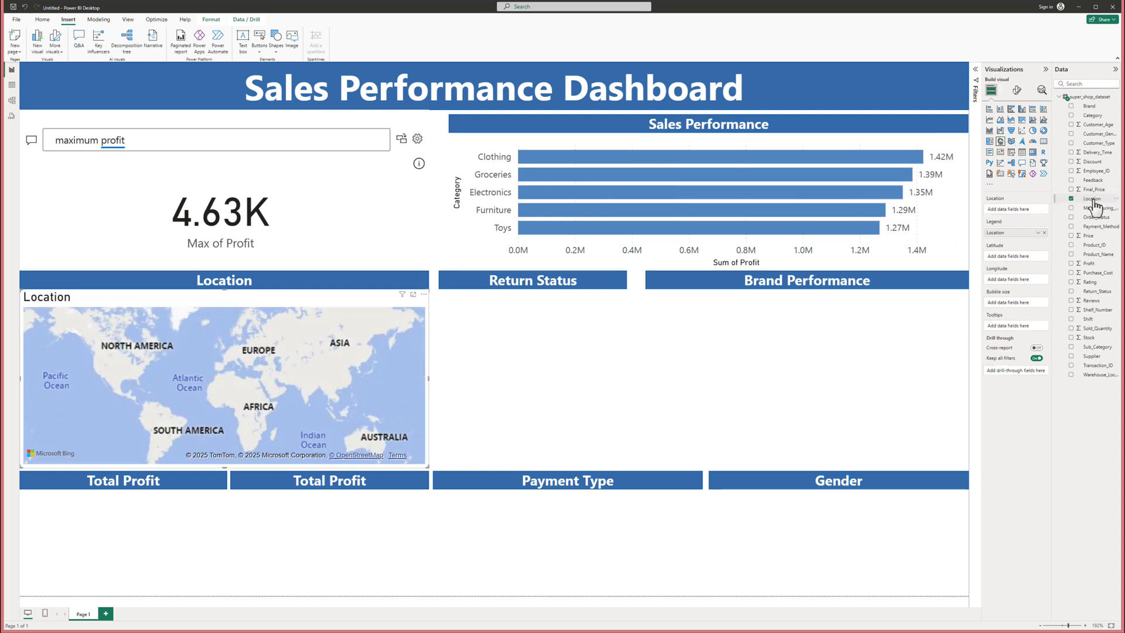
{"action": "left_click_drag", "start_coordinate": [1015, 206], "coordinate": [1010, 210]}
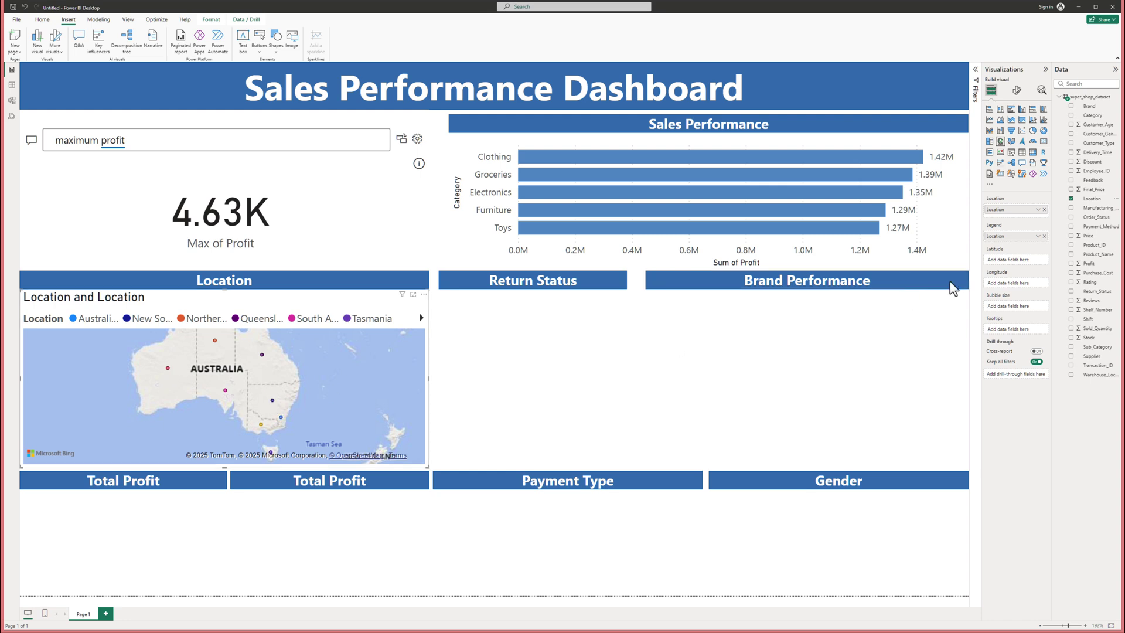
{"action": "left_click", "coordinate": [1044, 236]}
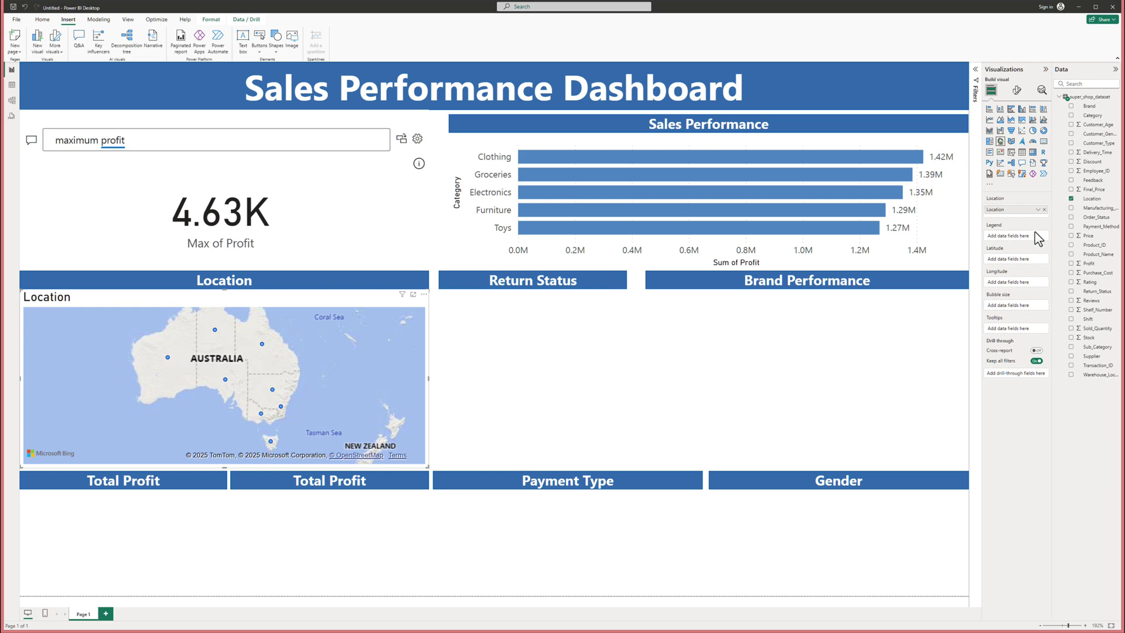
- Try the Dark style on the Location map and set its map style to Grayscale
{"action": "left_click", "coordinate": [1016, 91]}
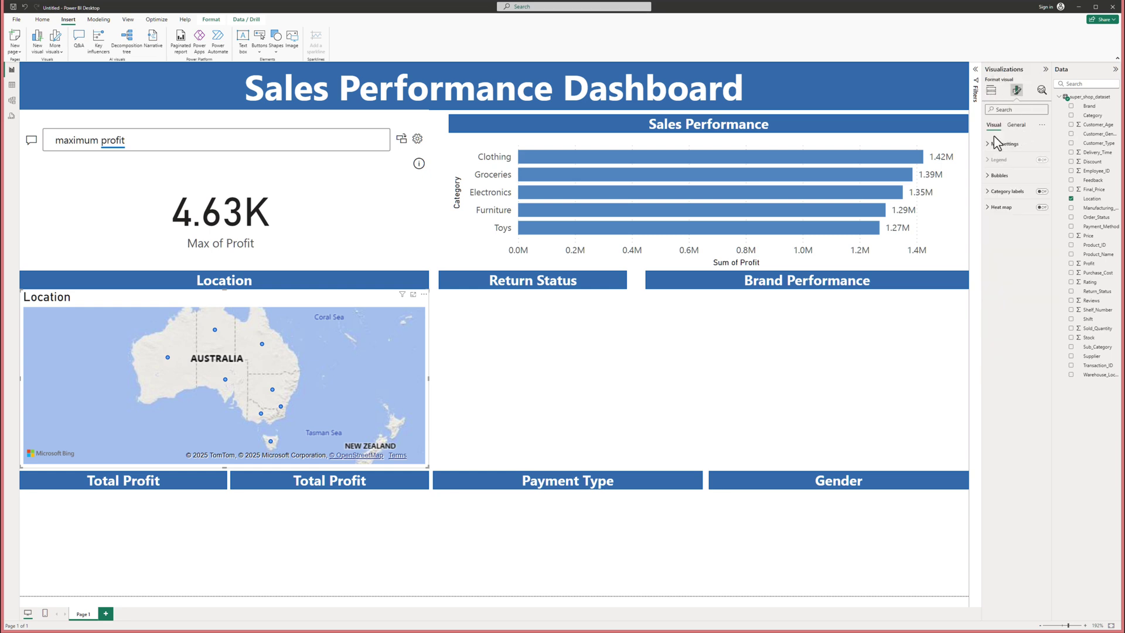
{"action": "left_click", "coordinate": [997, 144]}
{"action": "left_click", "coordinate": [1012, 183]}
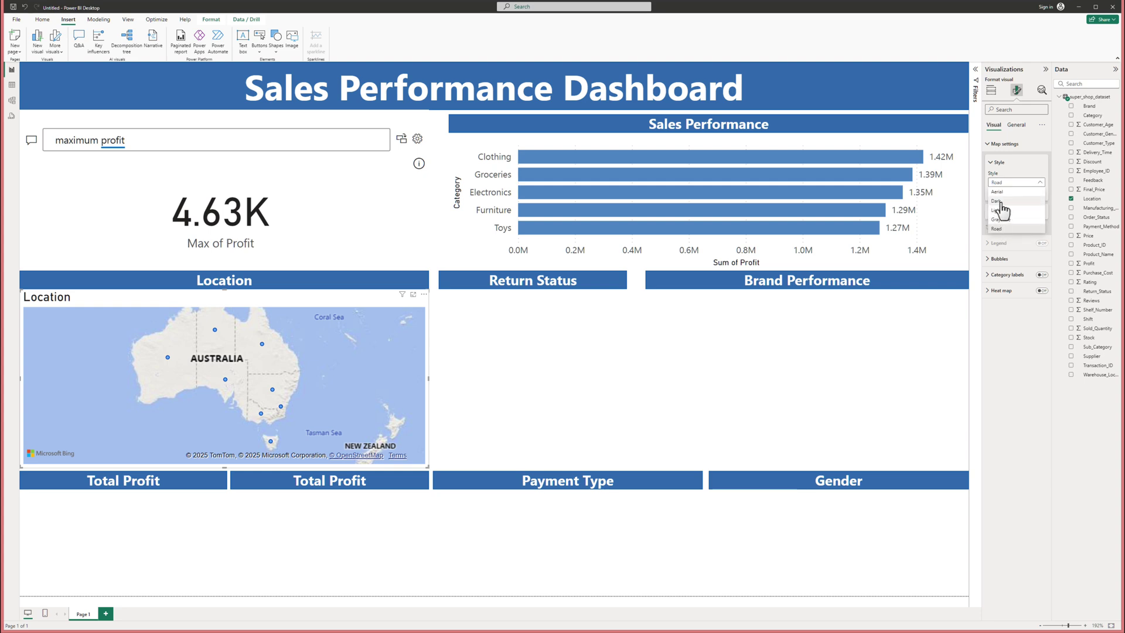
{"action": "left_click", "coordinate": [997, 201]}
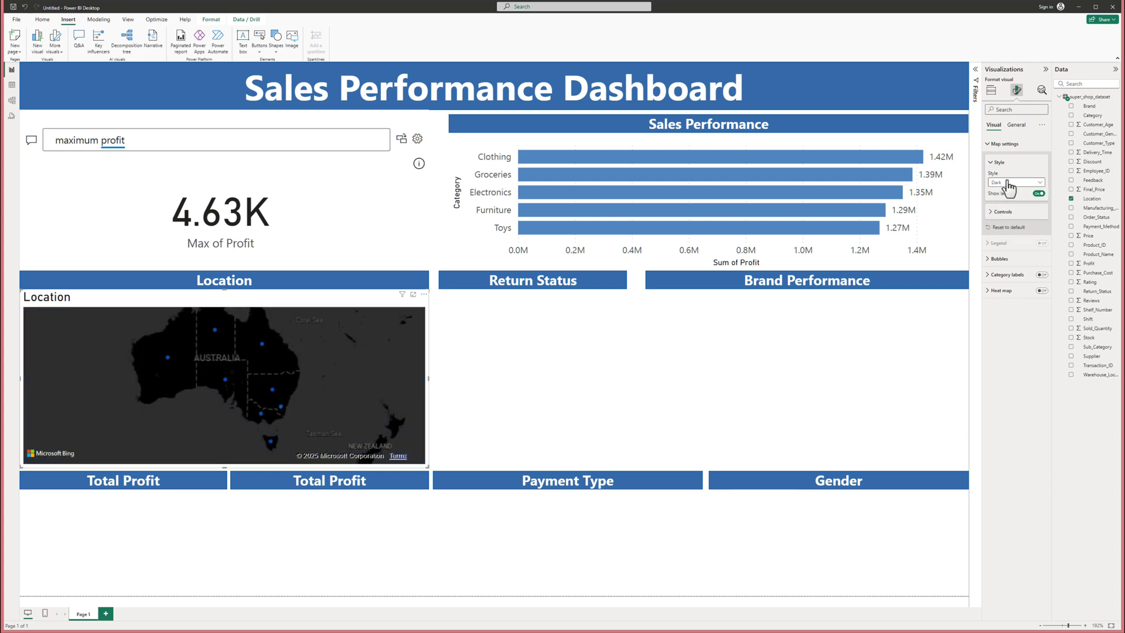
{"action": "left_click", "coordinate": [1008, 183]}
{"action": "left_click", "coordinate": [1008, 220]}
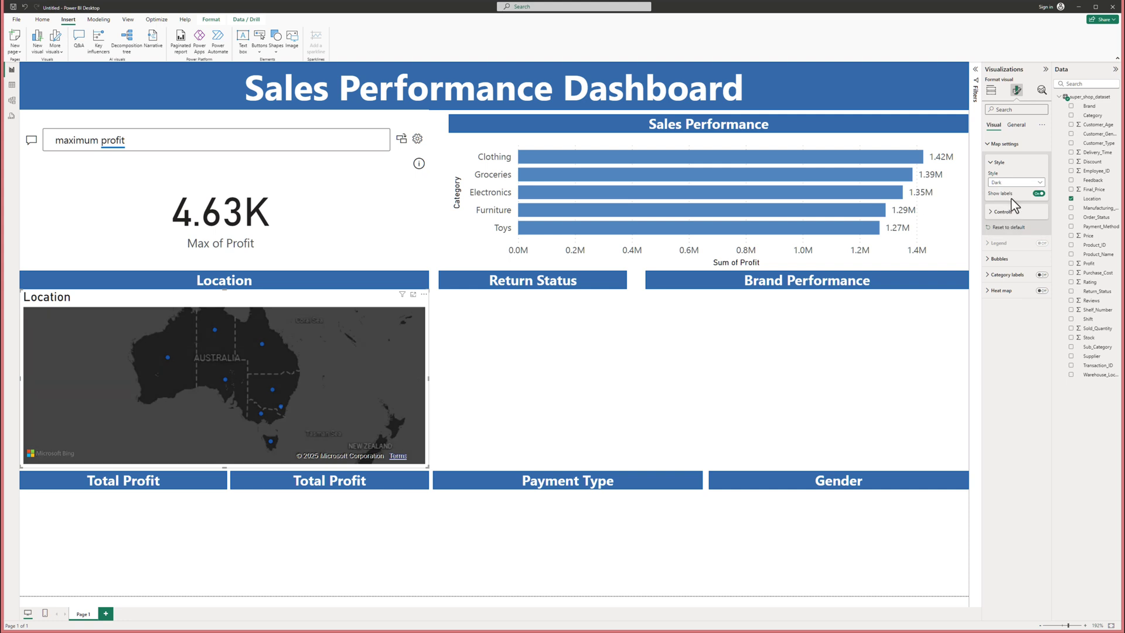
- Set the map's bubble size to 31 and recolor the bubbles with the category bars' blue from the recent colors
{"action": "left_click", "coordinate": [996, 259]}
{"action": "left_click_drag", "start_coordinate": [1021, 321], "coordinate": [1026, 322]}
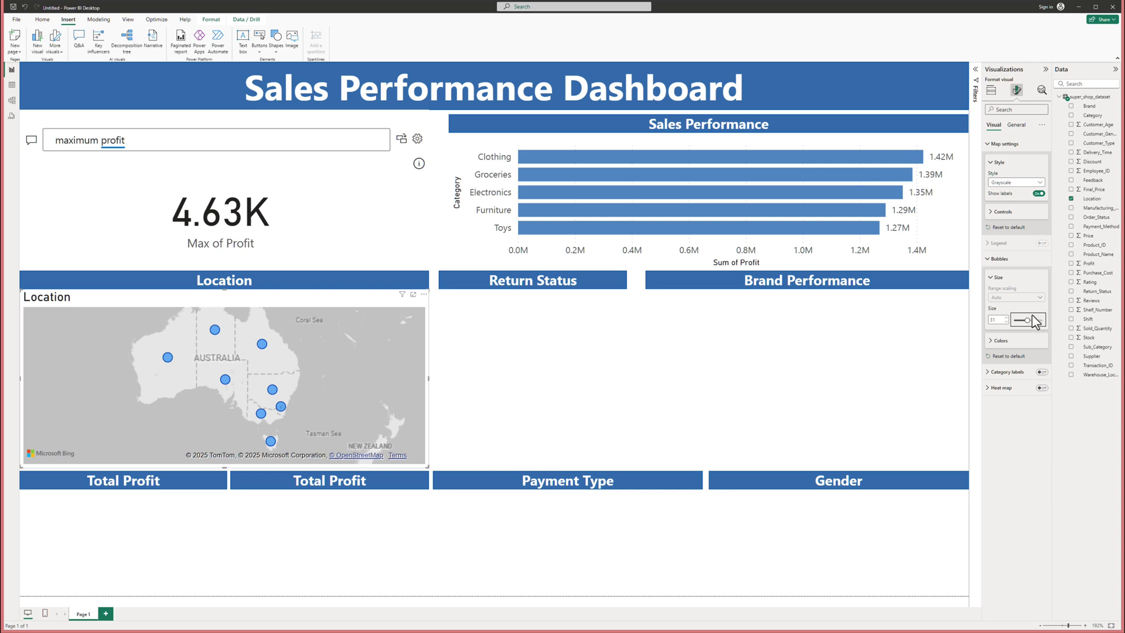
{"action": "left_click", "coordinate": [990, 343]}
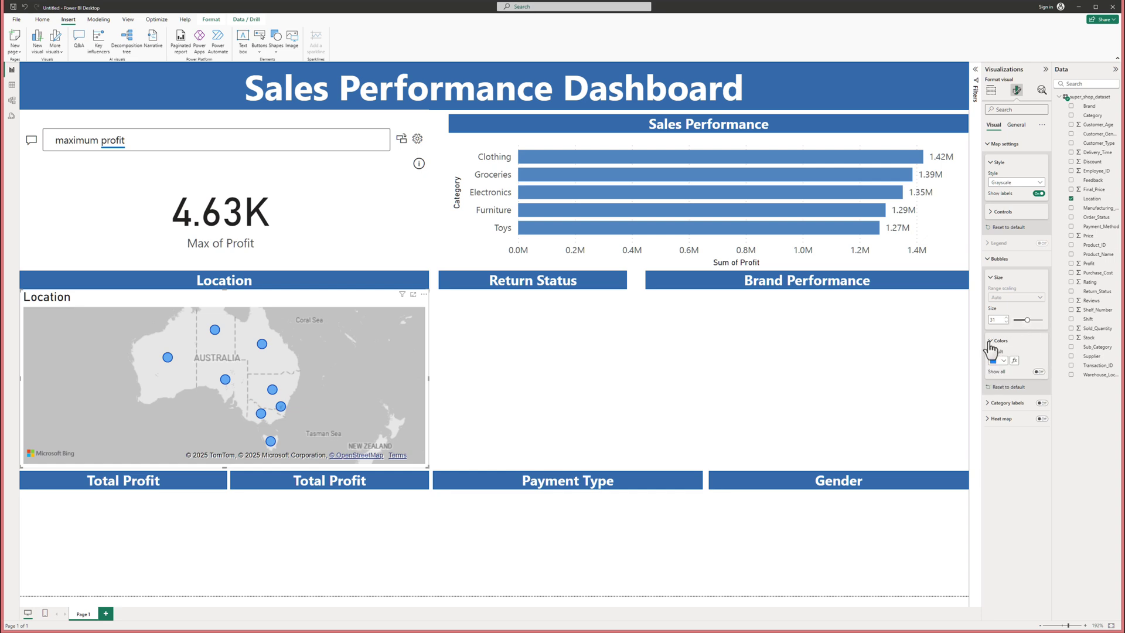
{"action": "left_click", "coordinate": [1004, 360]}
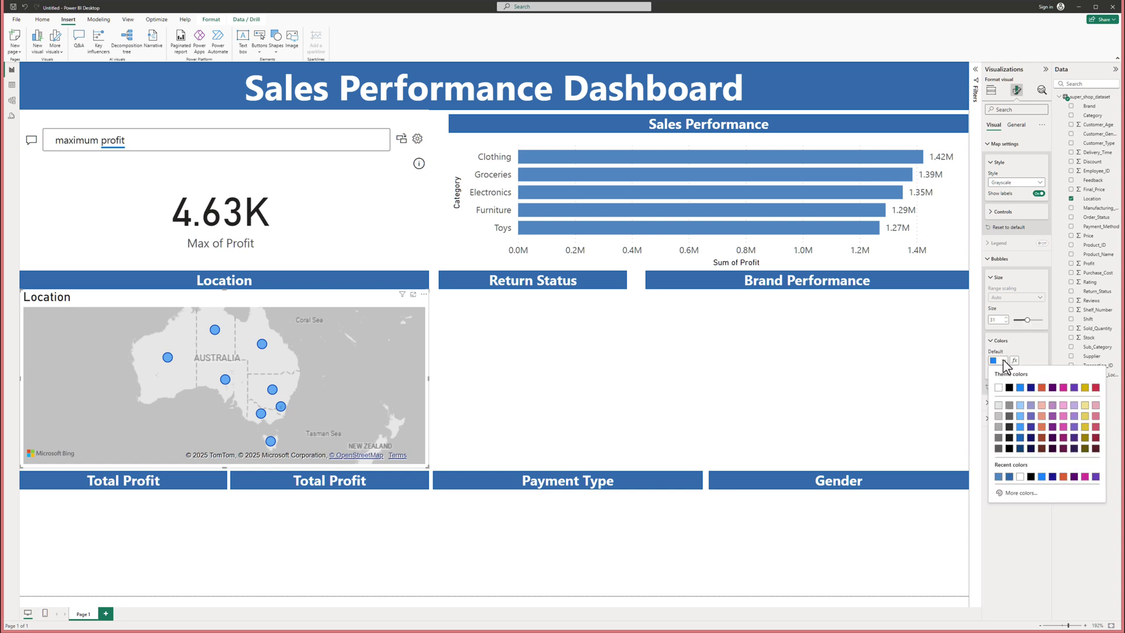
{"action": "left_click", "coordinate": [998, 477]}
{"action": "left_click", "coordinate": [609, 397]}
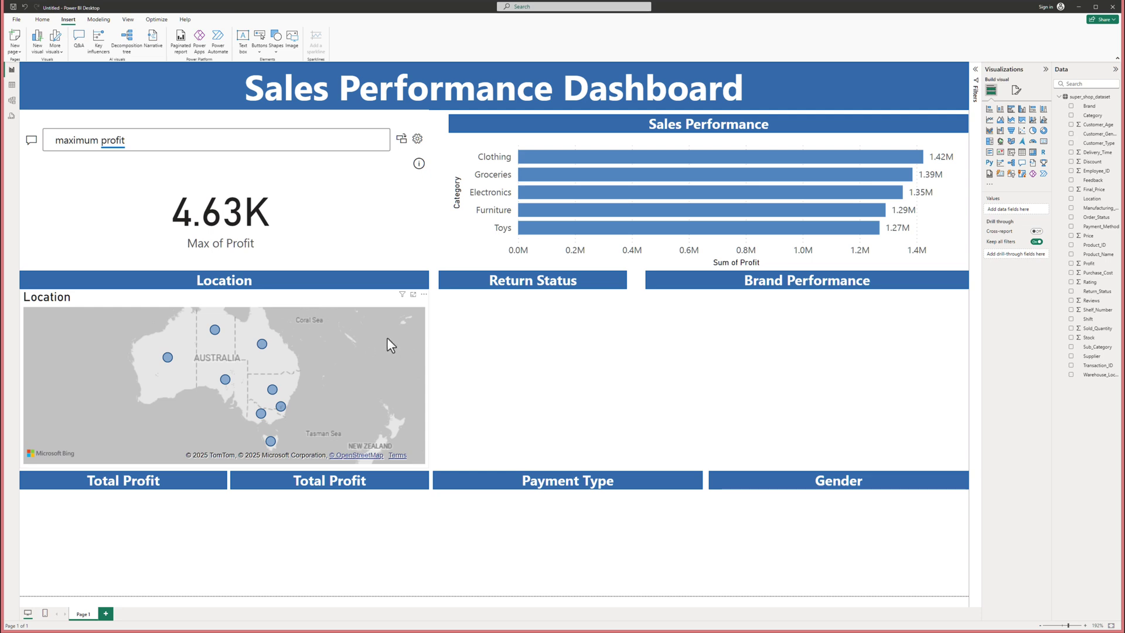
- Turn off the title of the Location map
{"action": "left_click", "coordinate": [1016, 89]}
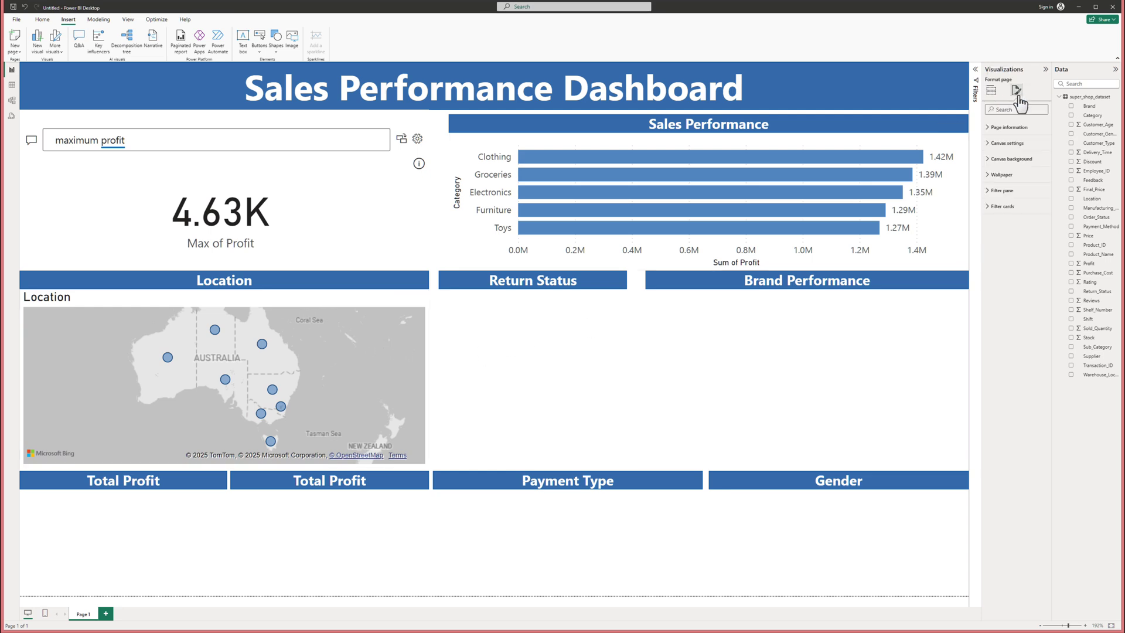
{"action": "left_click", "coordinate": [403, 344]}
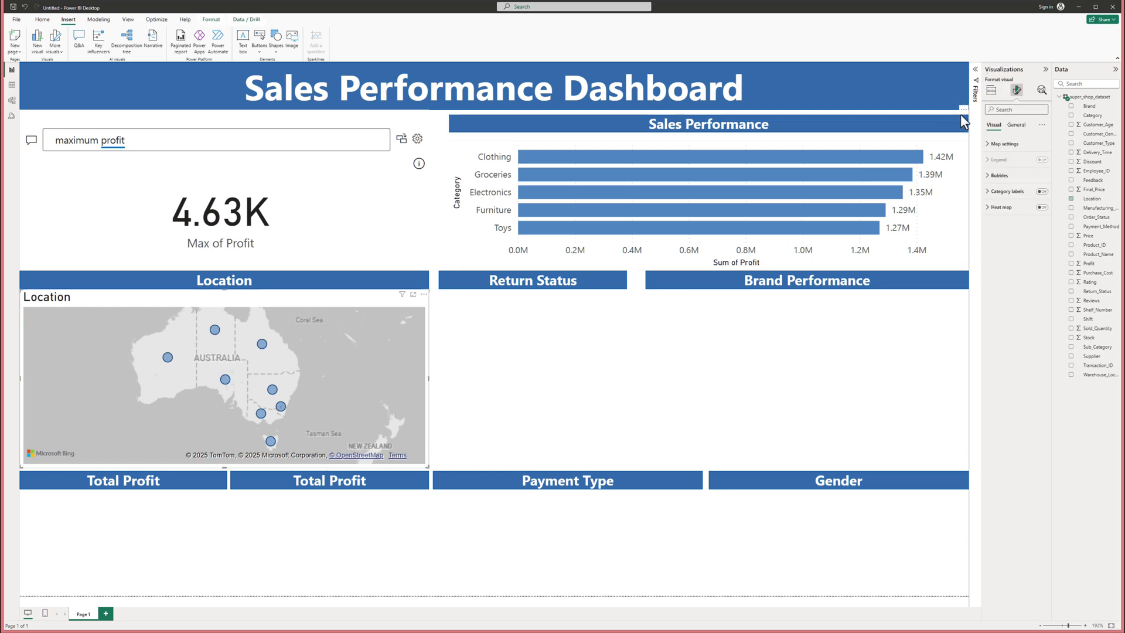
{"action": "left_click", "coordinate": [1016, 128]}
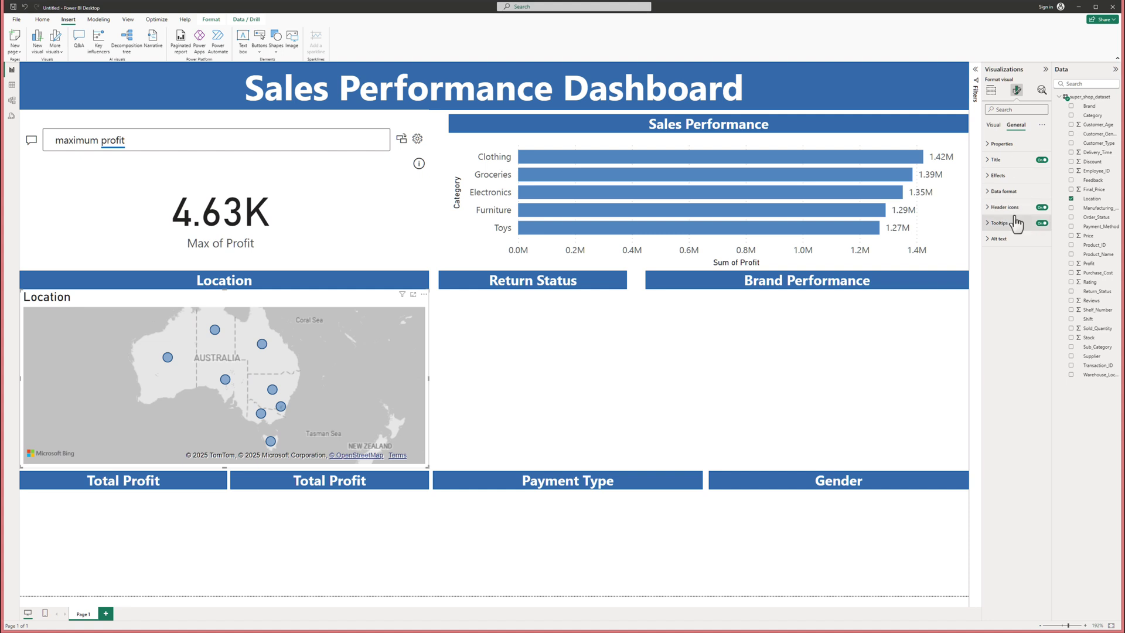
{"action": "left_click", "coordinate": [1042, 160]}
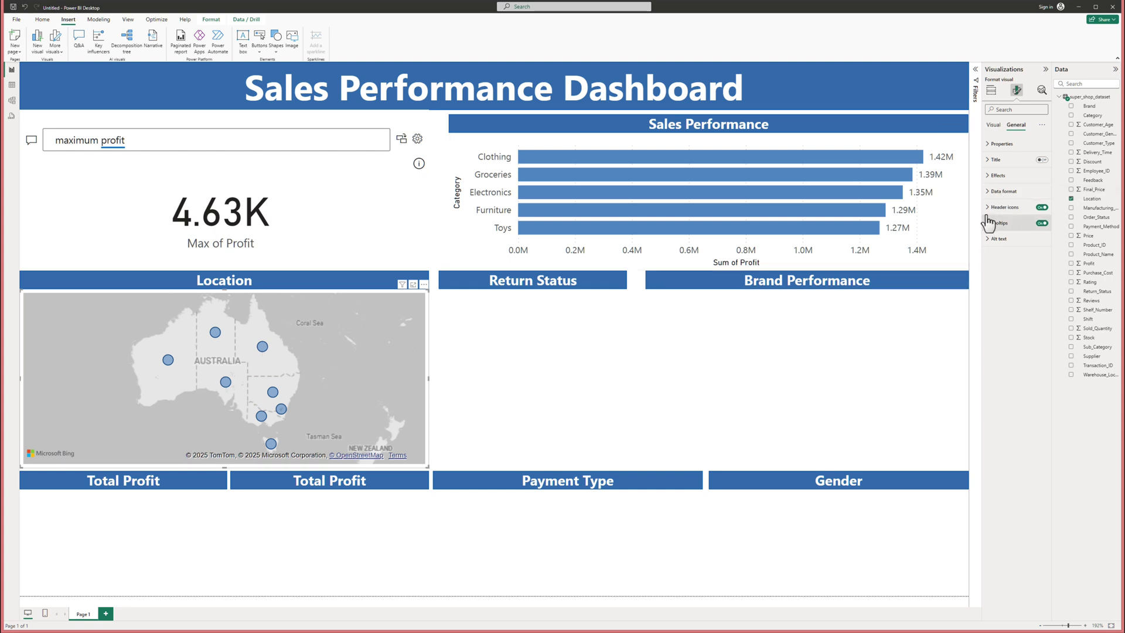
- Try the heat map option on the Location map, turn it back off and deselect the map
{"action": "left_click", "coordinate": [993, 127]}
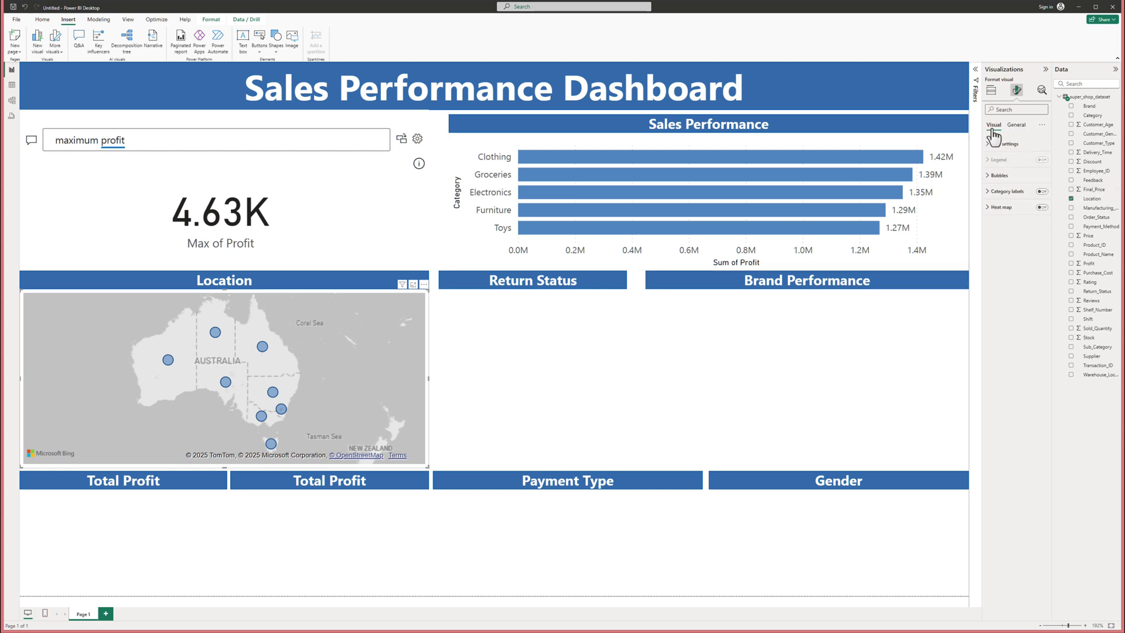
{"action": "left_click", "coordinate": [1042, 207]}
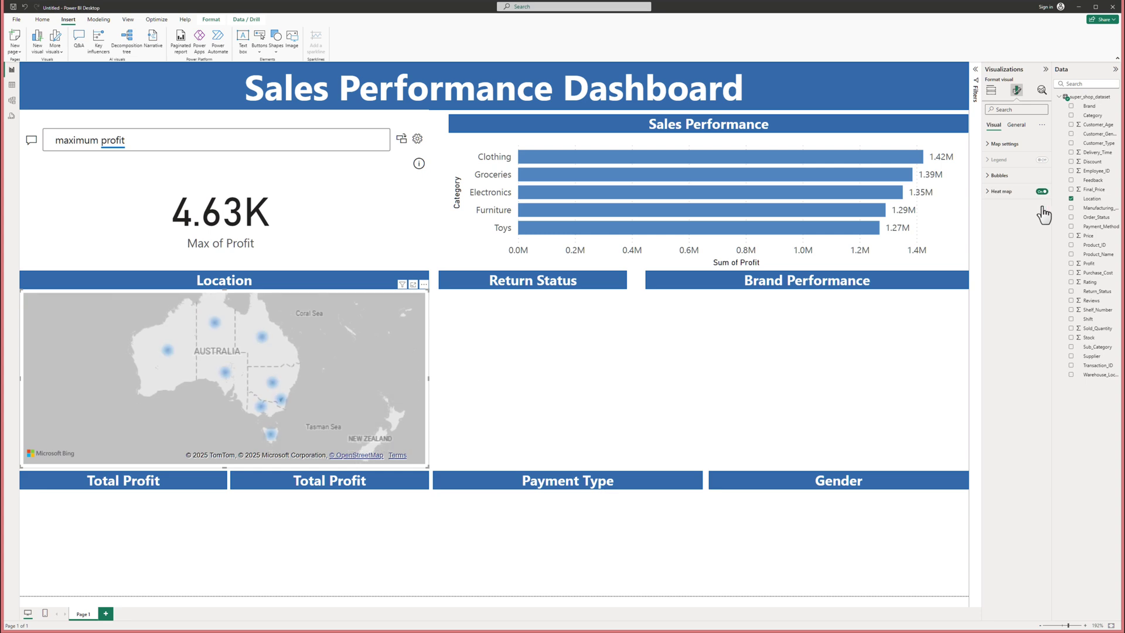
{"action": "left_click", "coordinate": [1042, 192]}
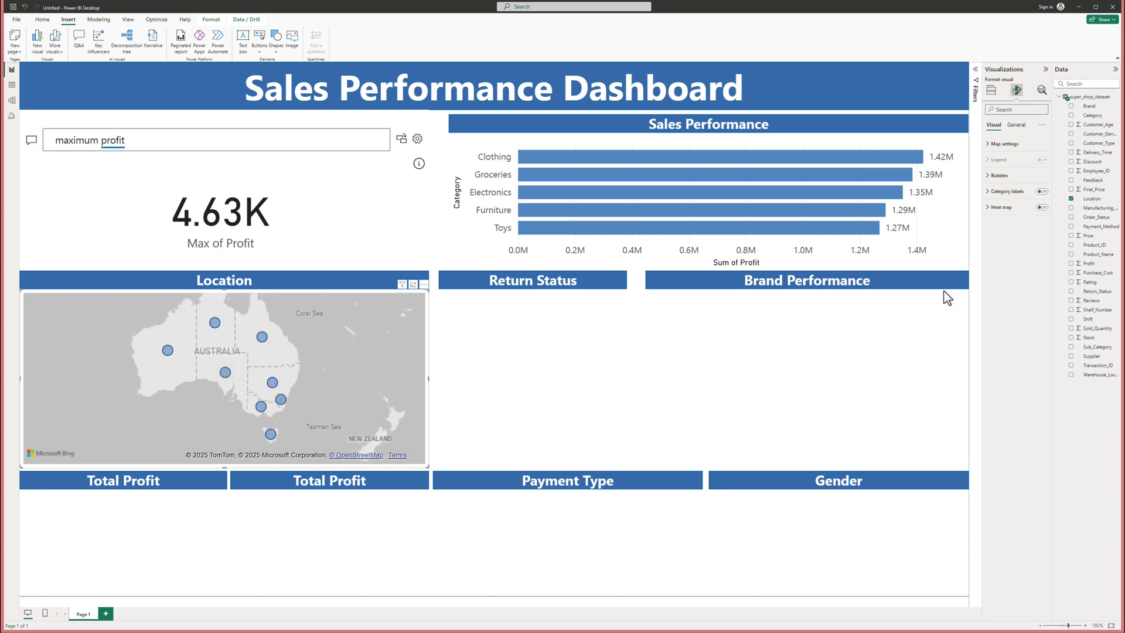
{"action": "left_click", "coordinate": [584, 392]}
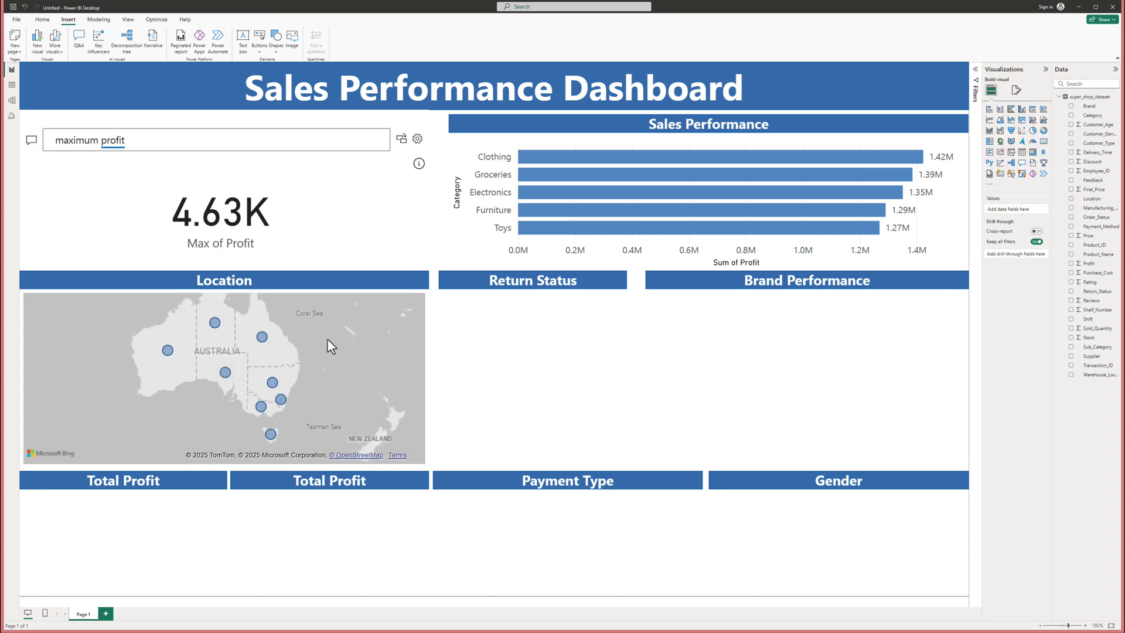
- Check the map's cross-filtering by selecting the Queensland and South Australia bubbles, and clear the selection
{"action": "left_click", "coordinate": [261, 338]}
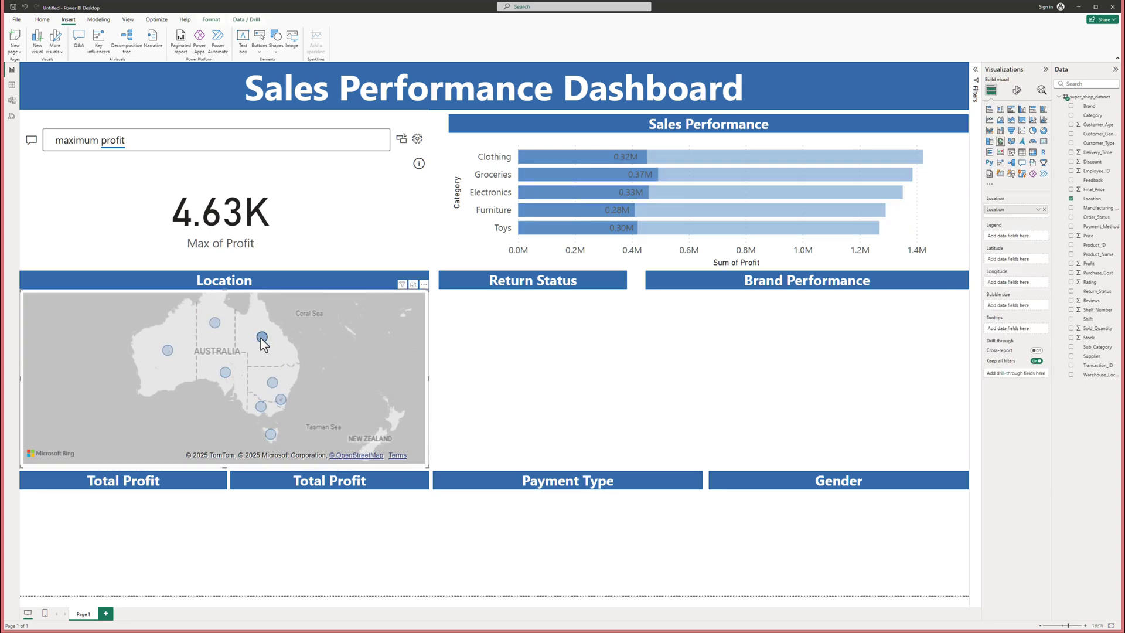
{"action": "left_click", "coordinate": [226, 372]}
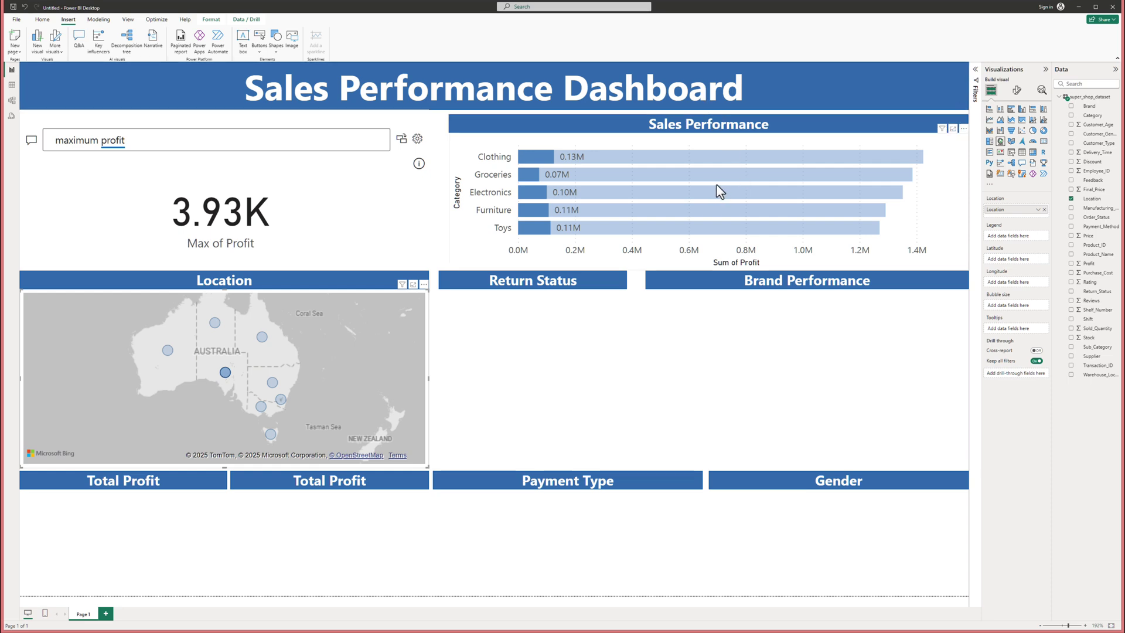
{"action": "left_click", "coordinate": [632, 360]}
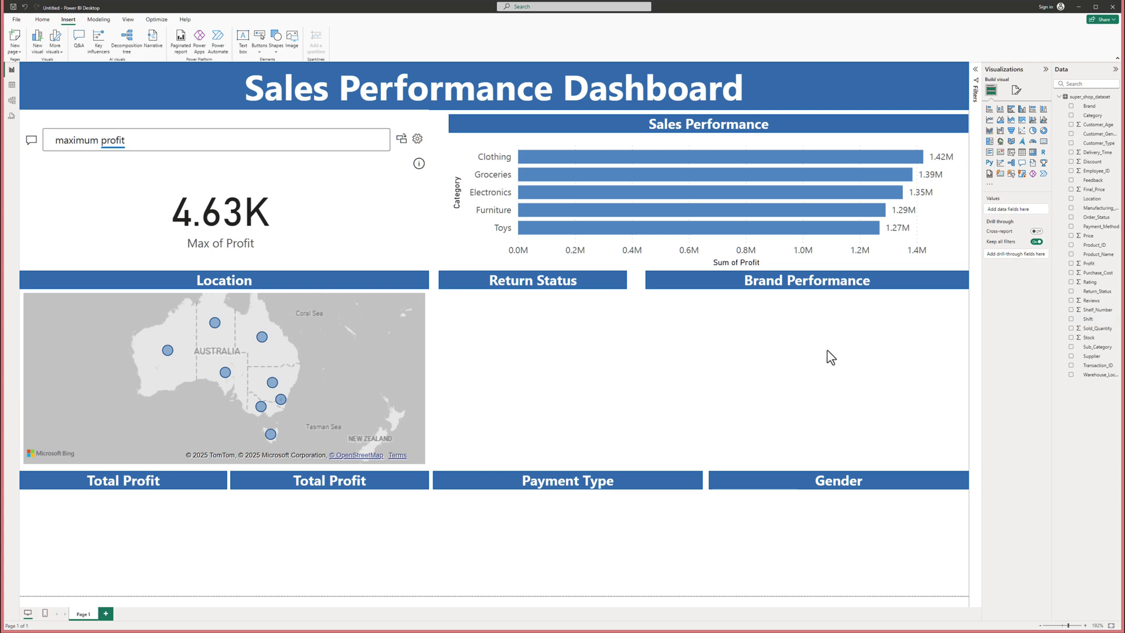
- Add a card visual showing the sum of Profit, placed and sized to fit beneath the Total Profit header
{"action": "left_click", "coordinate": [1071, 265]}
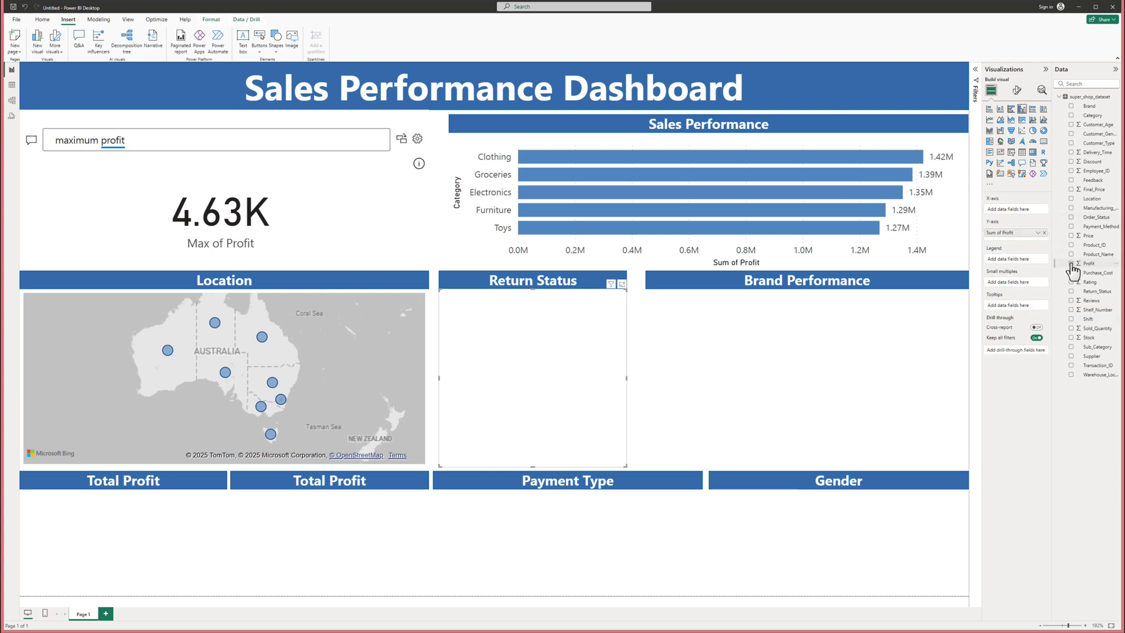
{"action": "left_click_drag", "start_coordinate": [490, 386], "coordinate": [156, 486]}
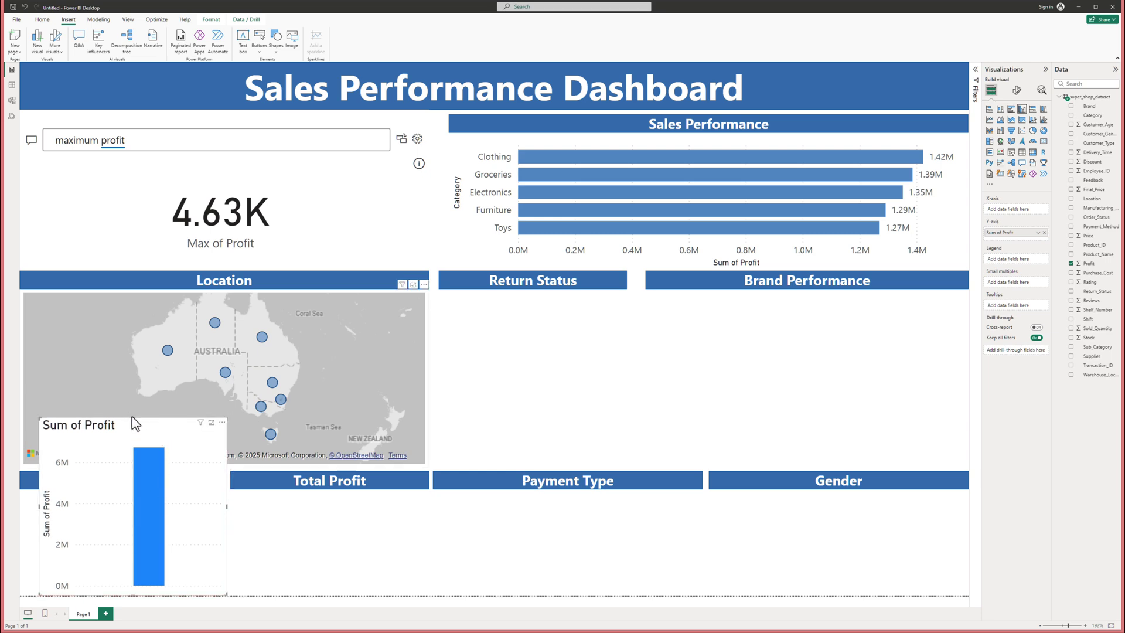
{"action": "left_click_drag", "start_coordinate": [131, 422], "coordinate": [122, 496]}
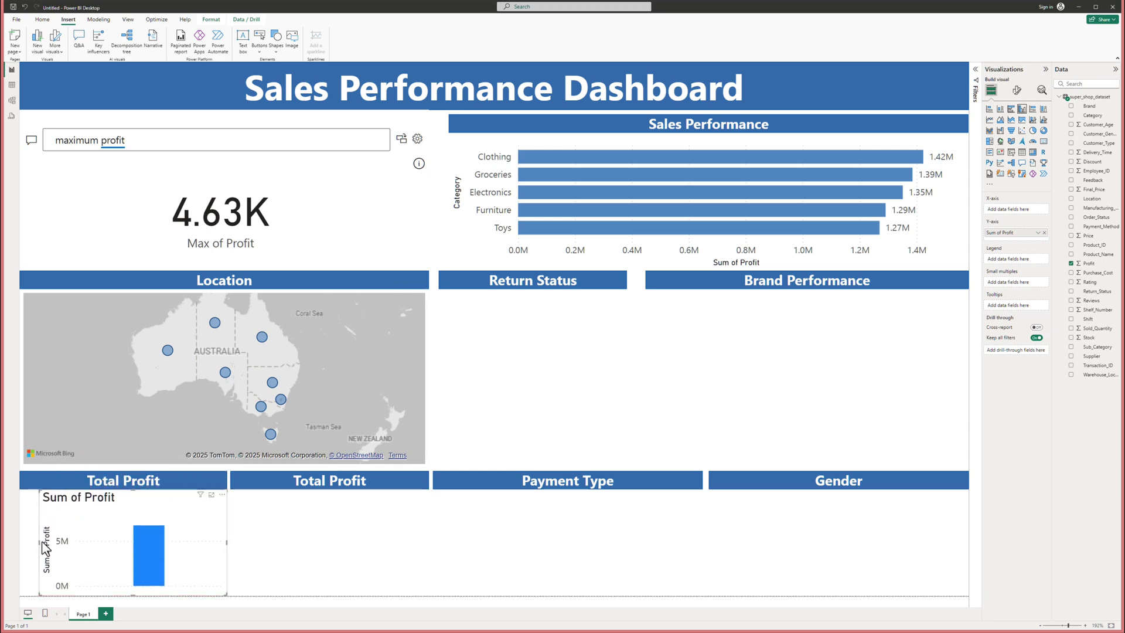
{"action": "left_click_drag", "start_coordinate": [39, 542], "coordinate": [21, 542]}
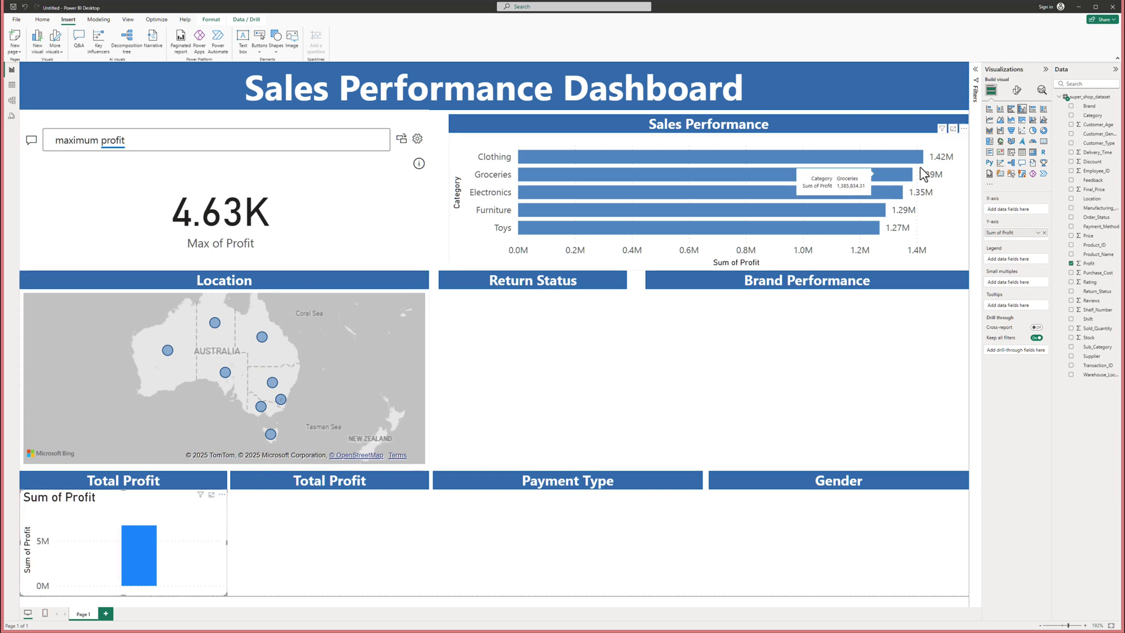
{"action": "left_click", "coordinate": [1043, 142]}
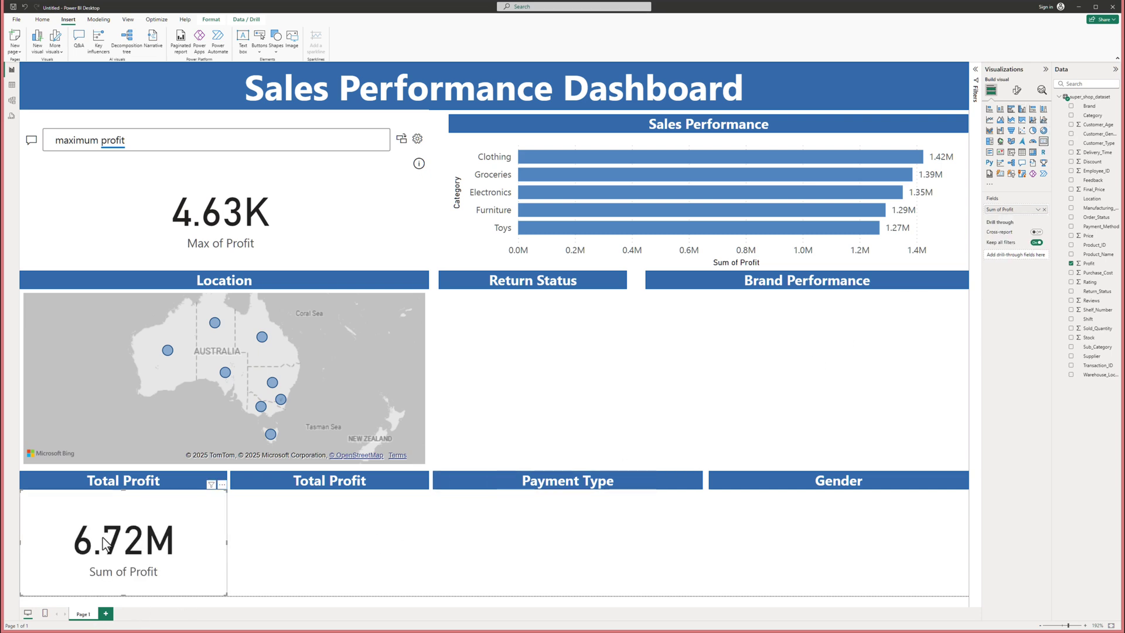
- Check how the Profit card and category bars respond to selecting single map bubbles and progressively adding all the others to the selection
{"action": "left_click", "coordinate": [261, 338]}
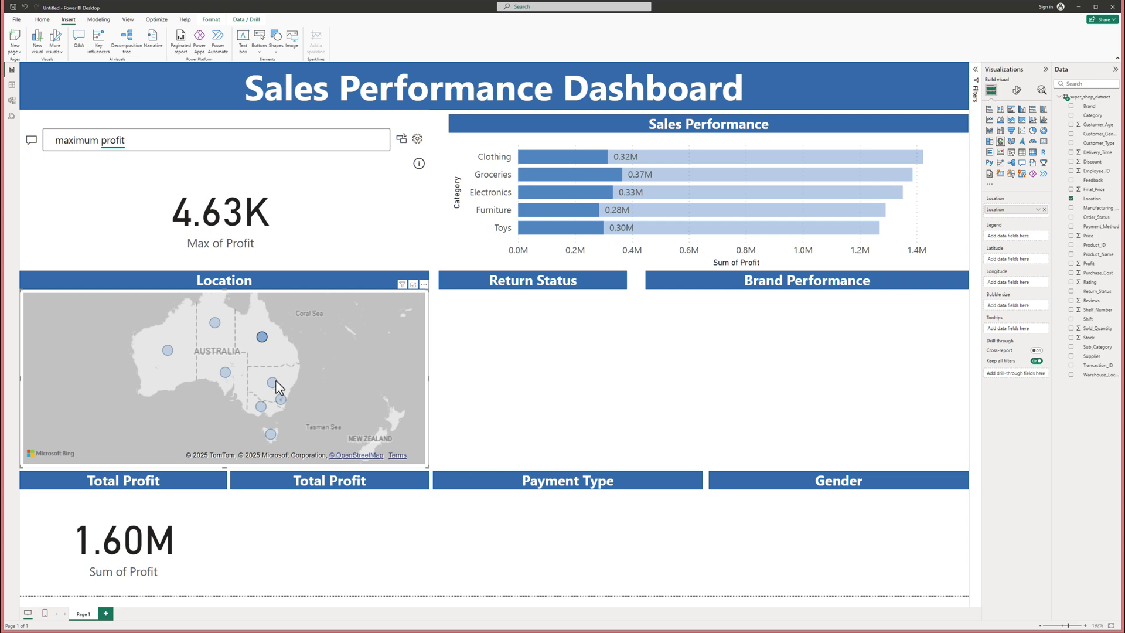
{"action": "left_click", "coordinate": [281, 399]}
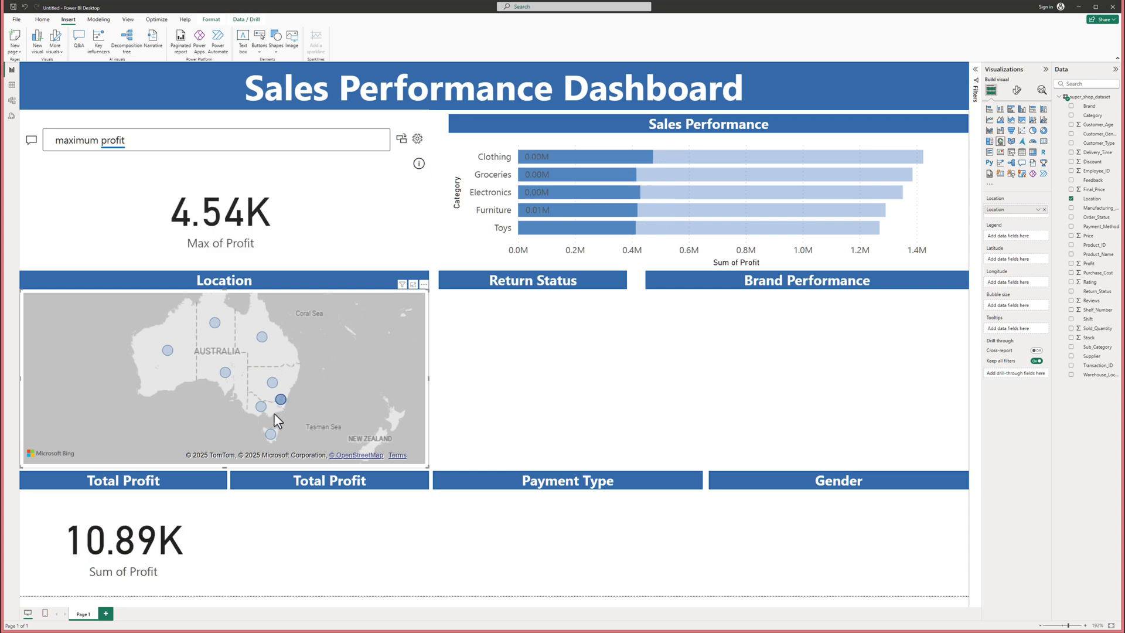
{"action": "left_click", "coordinate": [270, 434]}
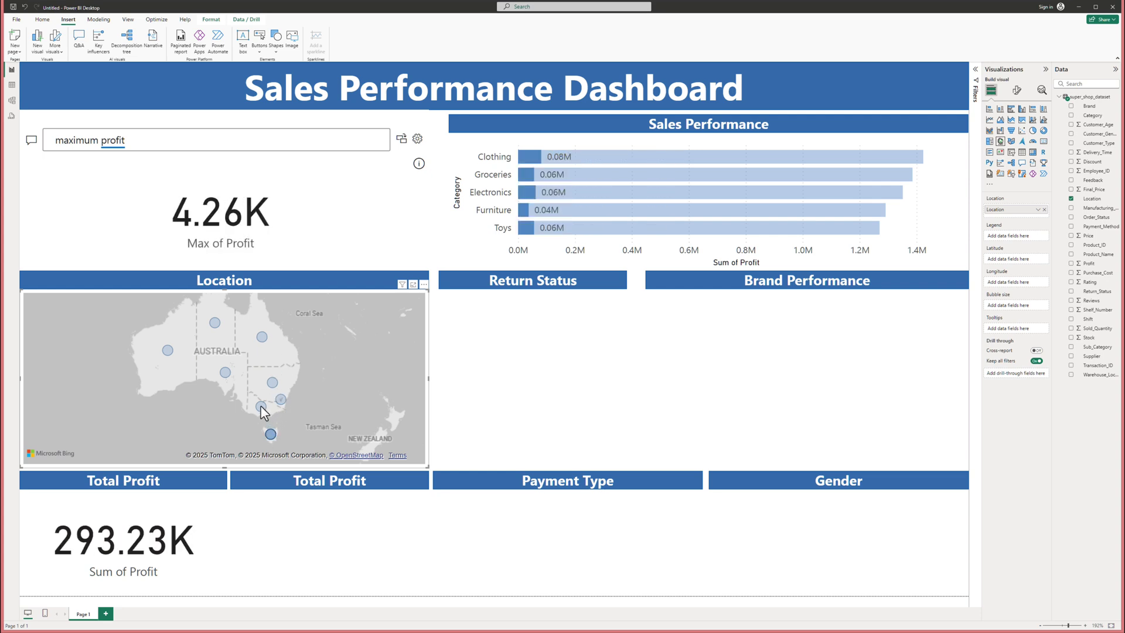
{"action": "left_click", "coordinate": [261, 406], "text": "ctrl"}
{"action": "left_click", "coordinate": [225, 372], "text": "ctrl"}
{"action": "left_click", "coordinate": [215, 322], "text": "ctrl"}
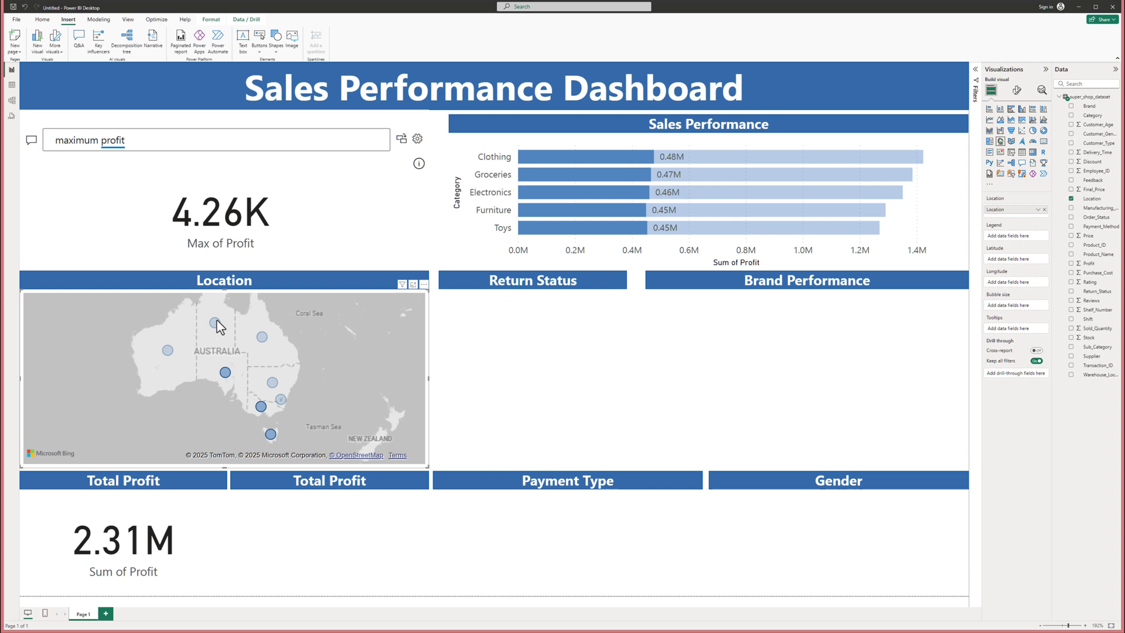
{"action": "left_click", "coordinate": [168, 349], "text": "ctrl"}
{"action": "left_click", "coordinate": [261, 336], "text": "ctrl"}
{"action": "left_click", "coordinate": [271, 382], "text": "ctrl"}
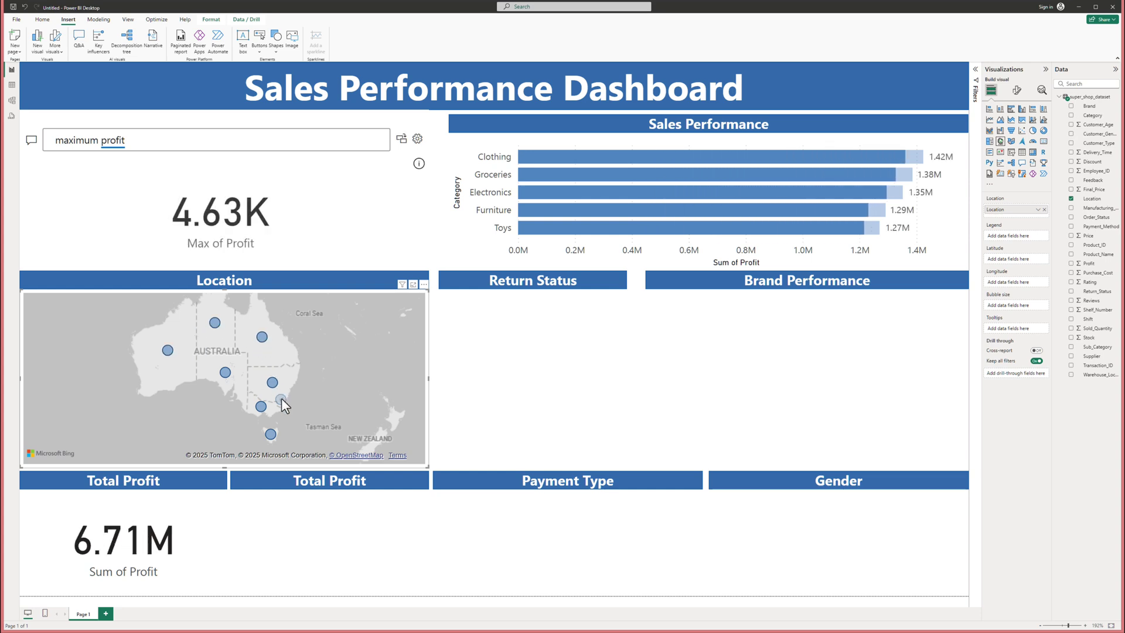
{"action": "left_click", "coordinate": [281, 399], "text": "ctrl"}
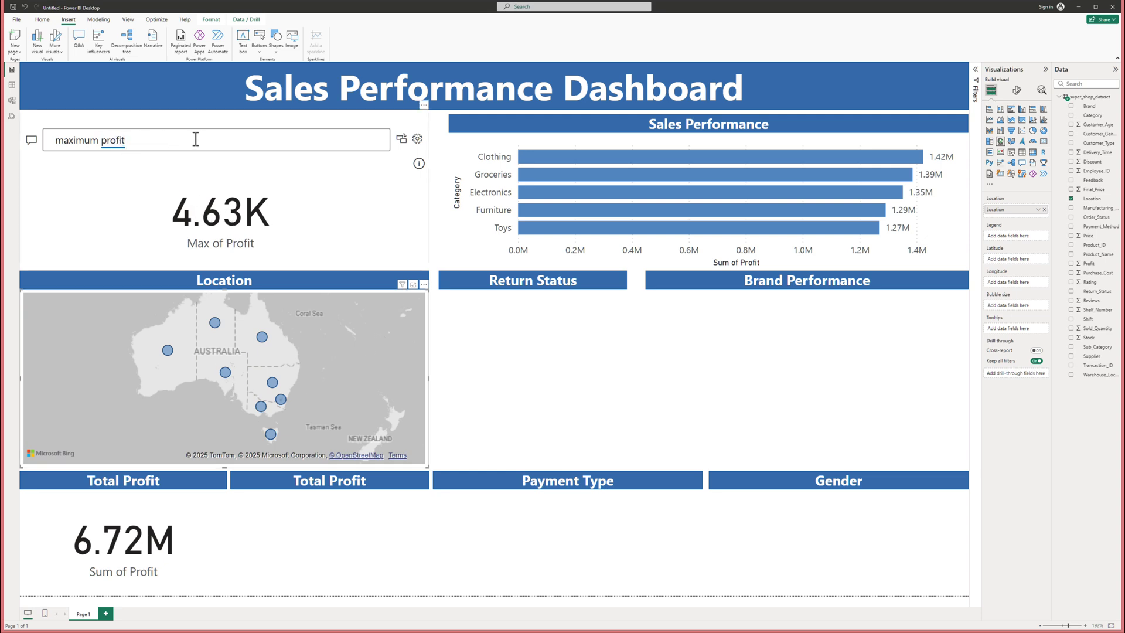
- Clear the maximum profit question in the Q&A visual, try the maximum stock suggestion and return to the suggested questions
{"action": "left_click_drag", "start_coordinate": [51, 141], "coordinate": [276, 141]}
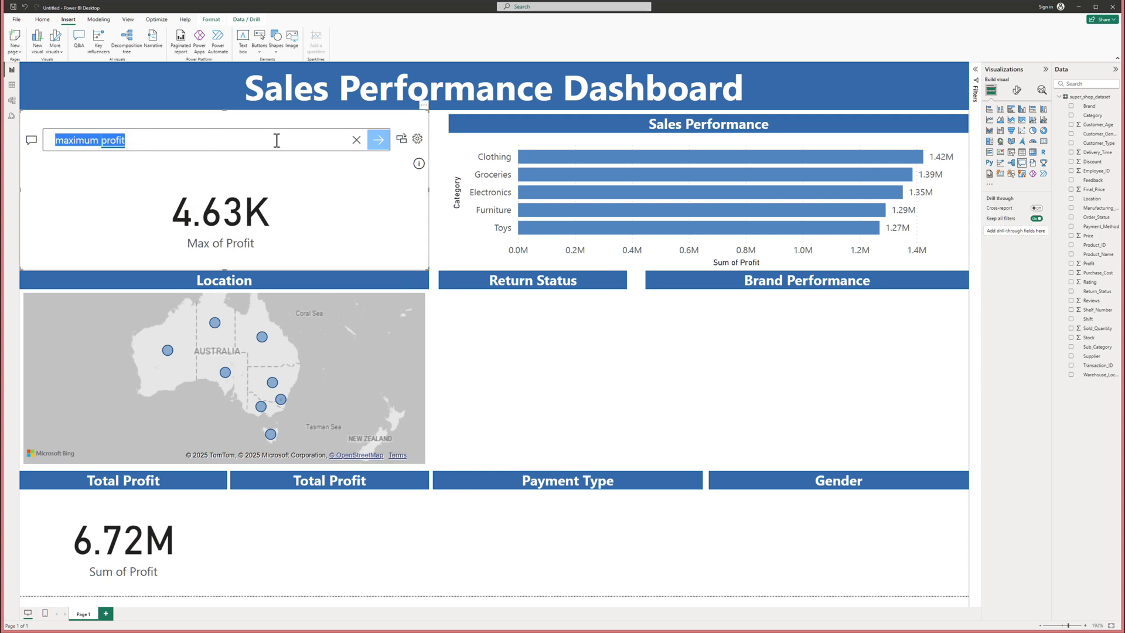
{"action": "left_click", "coordinate": [356, 141]}
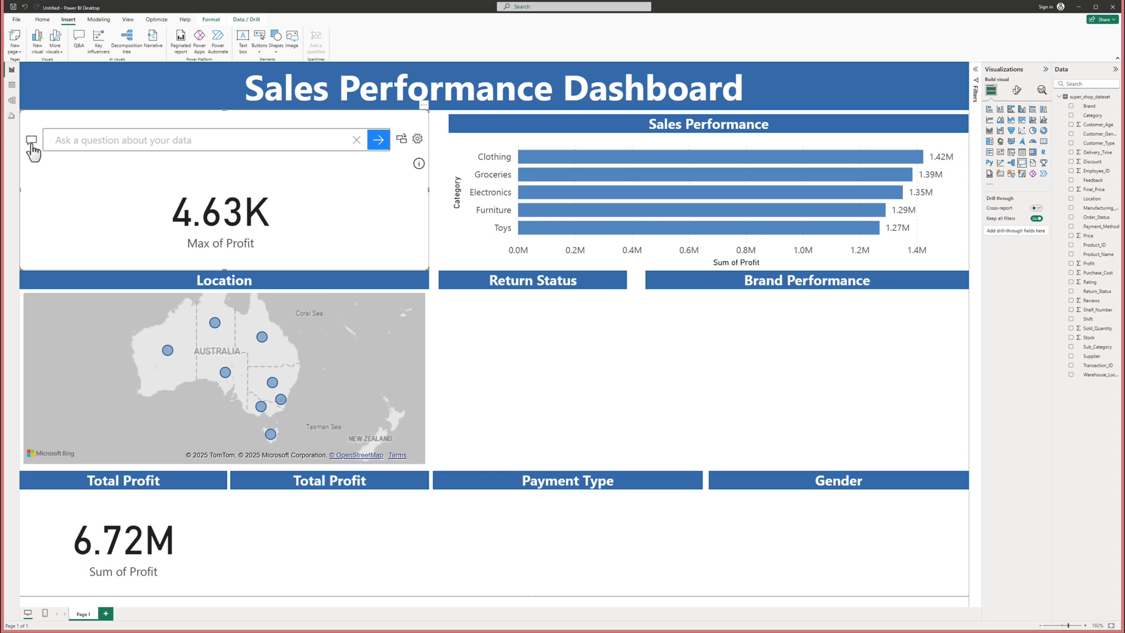
{"action": "left_click", "coordinate": [155, 212]}
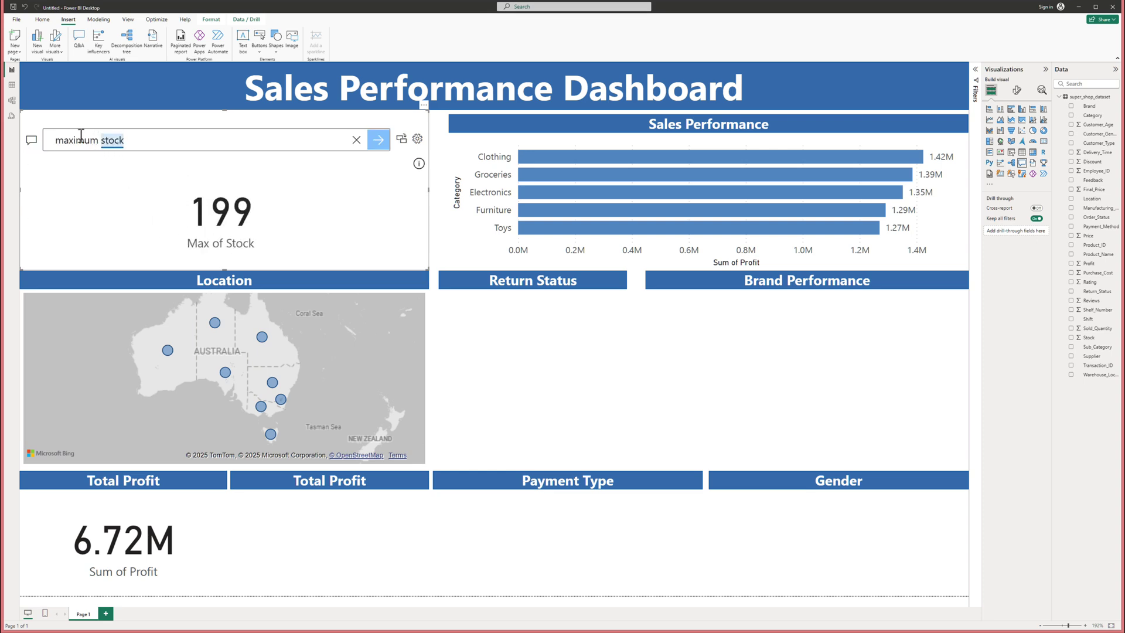
{"action": "left_click", "coordinate": [30, 143]}
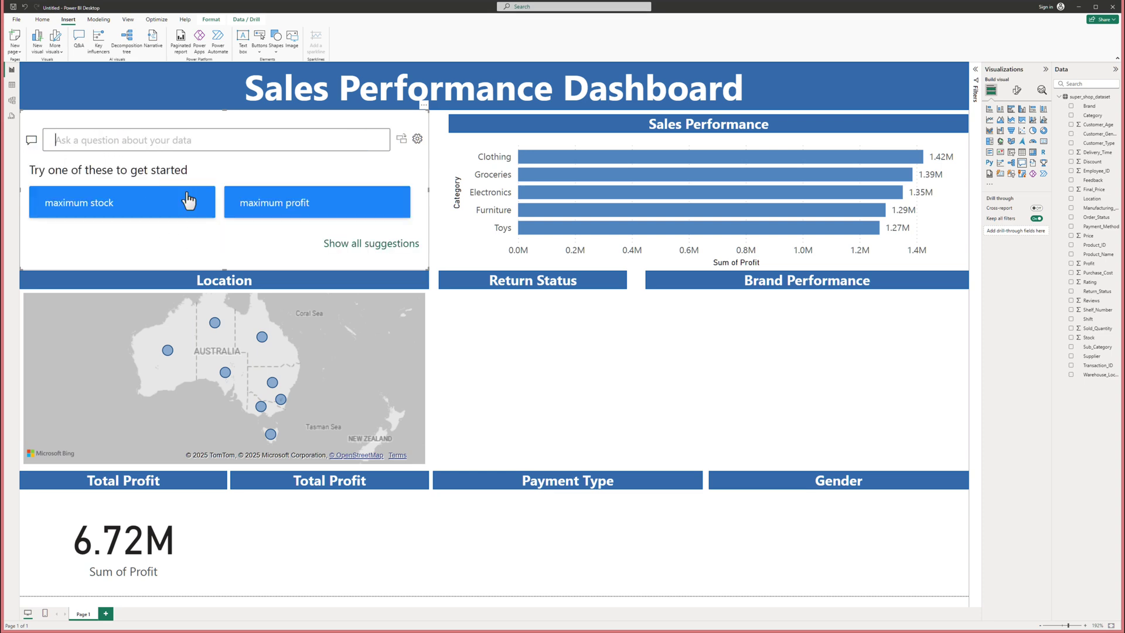
- Show all suggested questions in the Q&A visual, look through the list and deselect the visual
{"action": "left_click", "coordinate": [354, 244]}
{"action": "scroll", "coordinate": [304, 212], "scroll_direction": "down", "scroll_amount": 3}
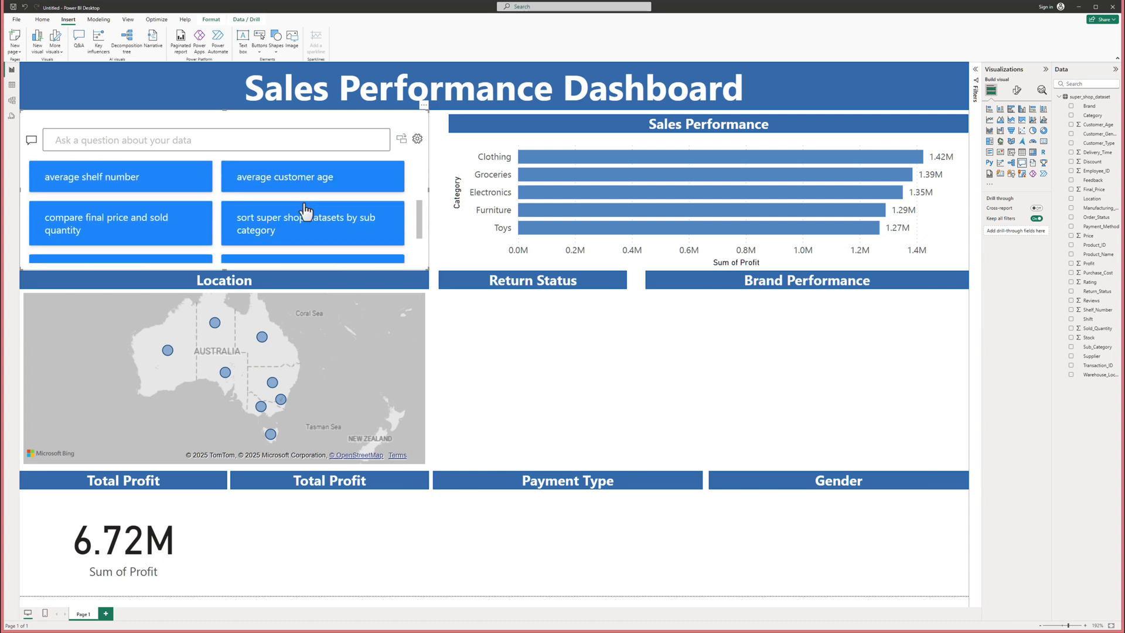
{"action": "scroll", "coordinate": [304, 212], "scroll_direction": "up", "scroll_amount": 1}
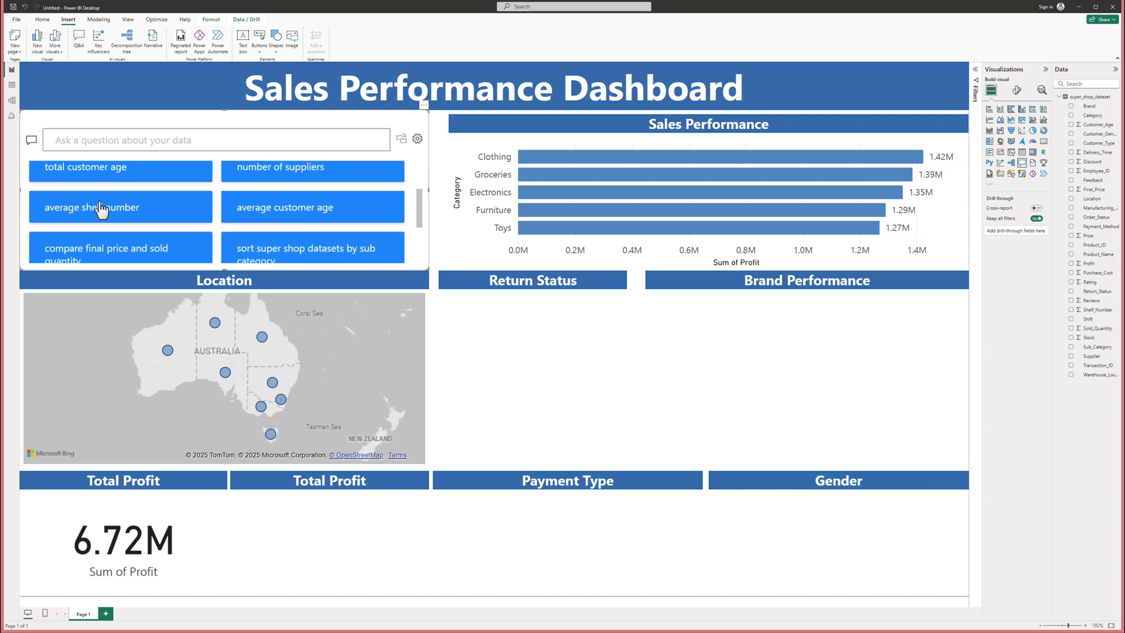
{"action": "scroll", "coordinate": [214, 214], "scroll_direction": "down", "scroll_amount": 3}
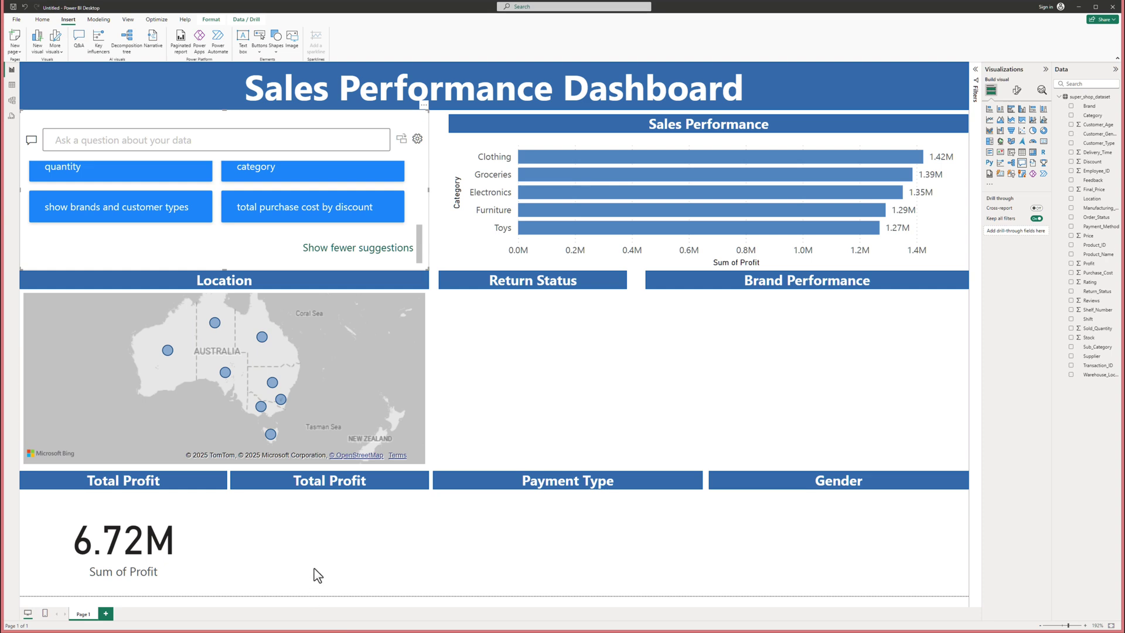
{"action": "left_click", "coordinate": [224, 355]}
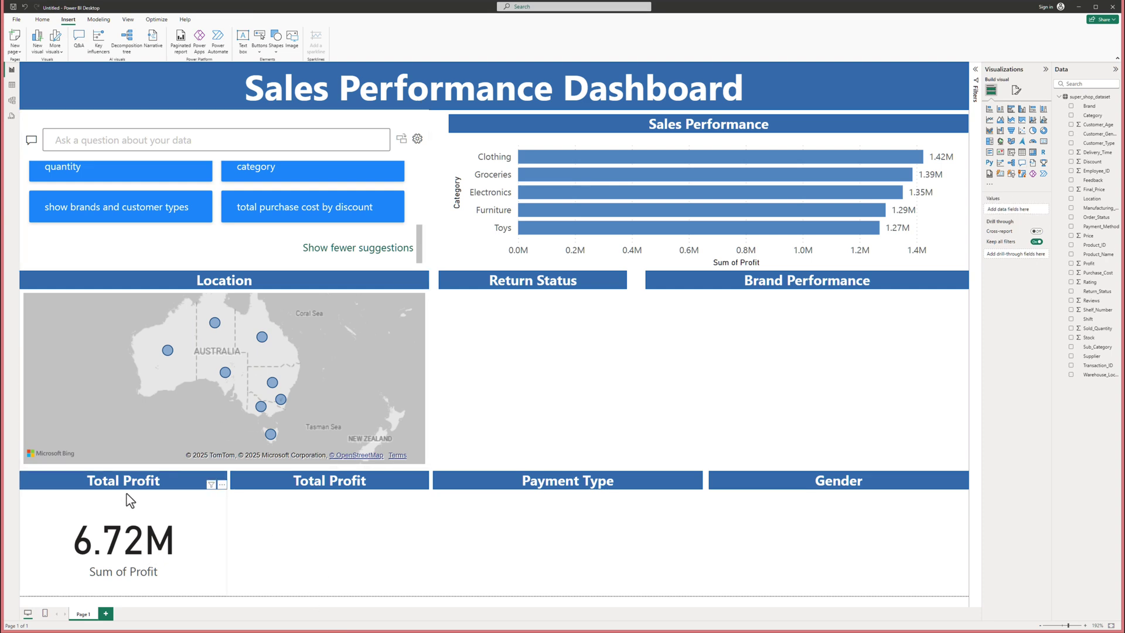
- Change the text of the second Total Profit header to Total Stock
{"action": "left_click", "coordinate": [330, 491]}
{"action": "left_click", "coordinate": [996, 155]}
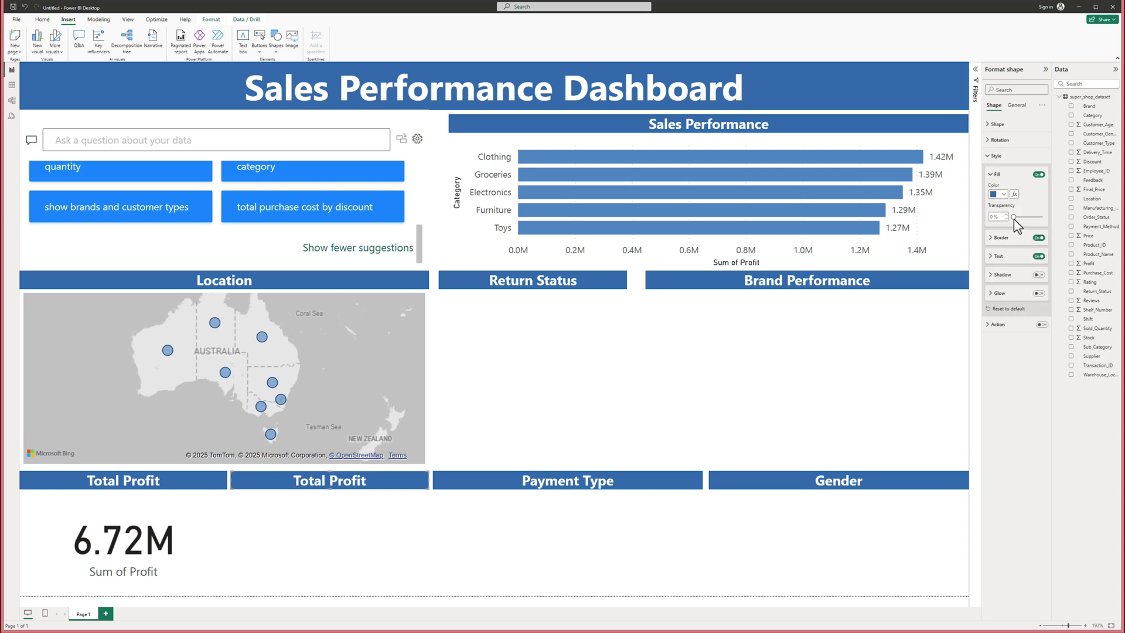
{"action": "left_click", "coordinate": [992, 258]}
{"action": "double_click", "coordinate": [1006, 276]}
{"action": "type", "text": "sTOCK"}
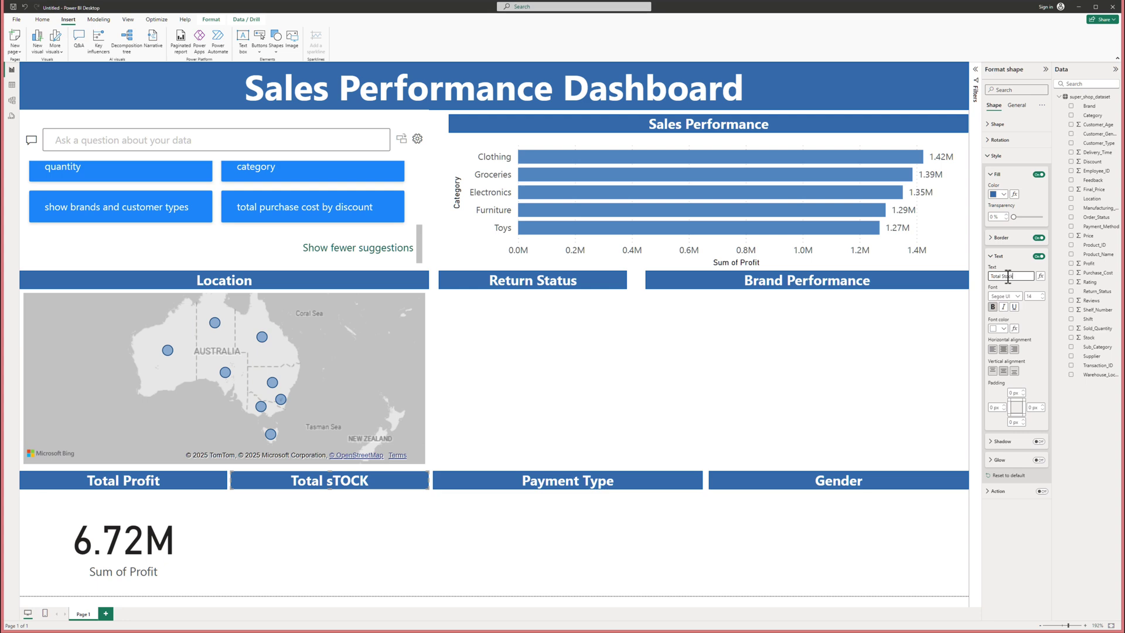
{"action": "left_click", "coordinate": [688, 405]}
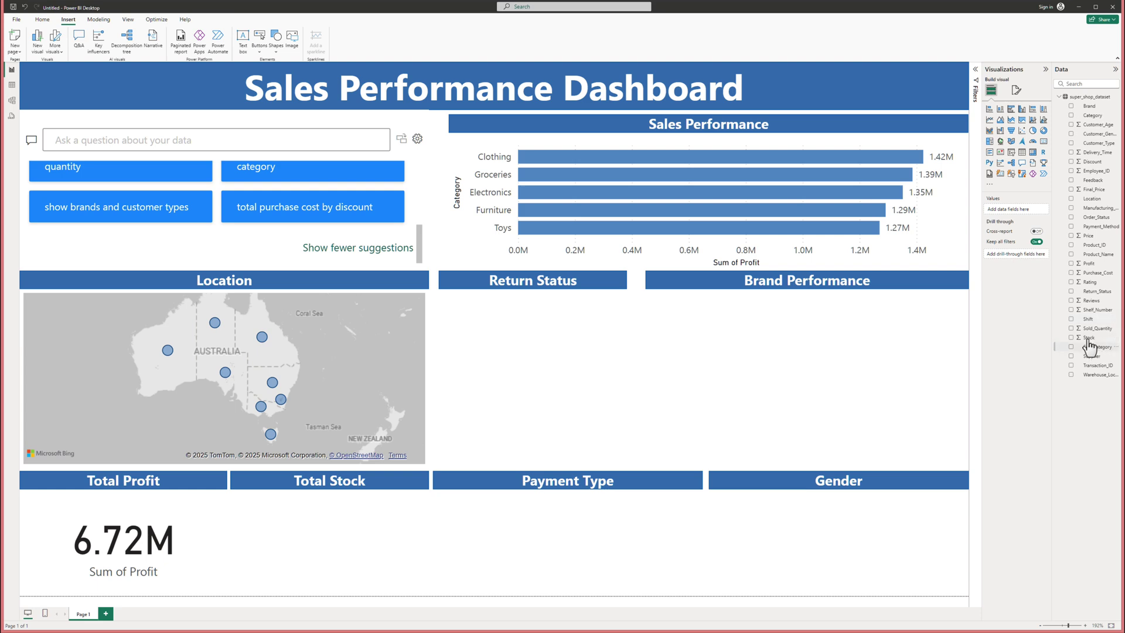
- Add a card visual showing the sum of Stock, placed and sized to fit beneath the Total Stock header
{"action": "left_click", "coordinate": [1072, 338]}
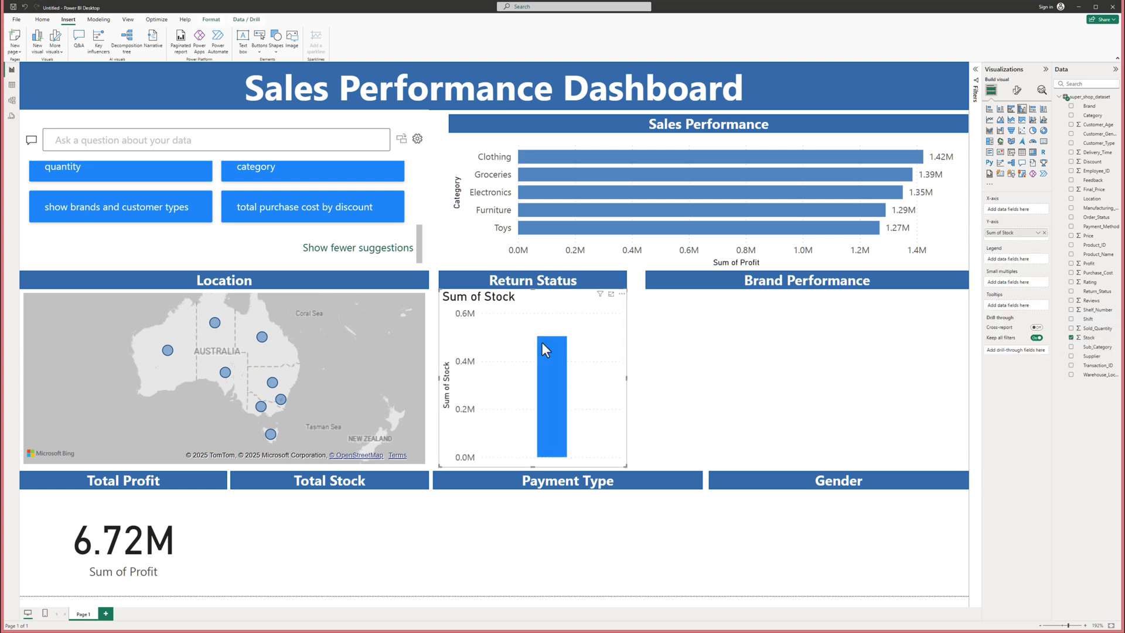
{"action": "left_click_drag", "start_coordinate": [510, 344], "coordinate": [303, 545]}
{"action": "left_click_drag", "start_coordinate": [322, 418], "coordinate": [325, 490]}
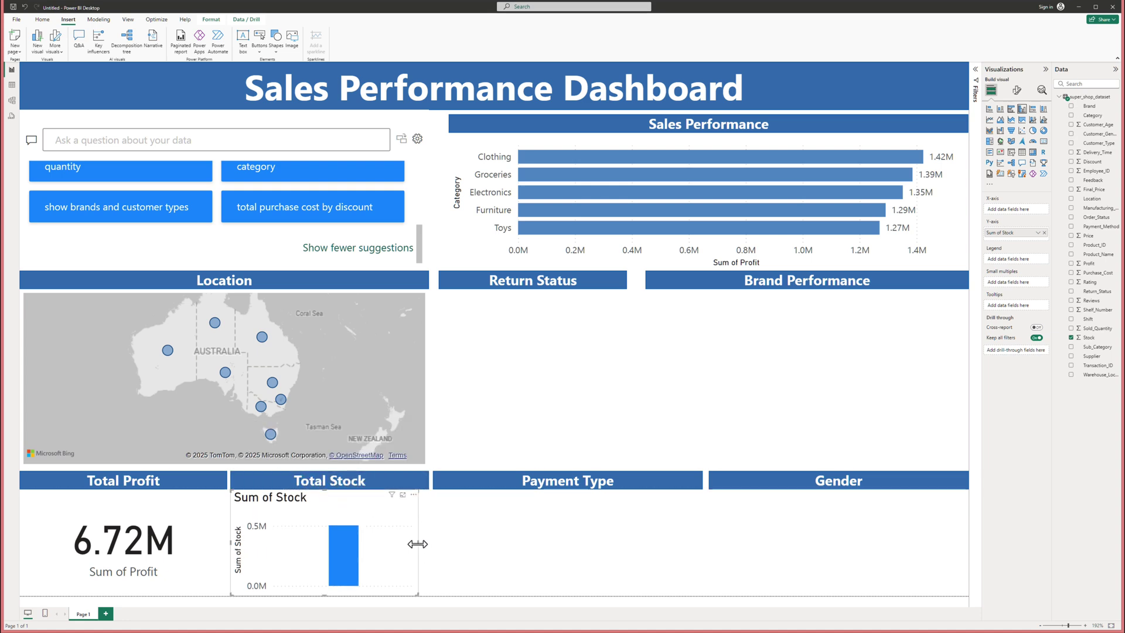
{"action": "left_click_drag", "start_coordinate": [424, 545], "coordinate": [429, 545]}
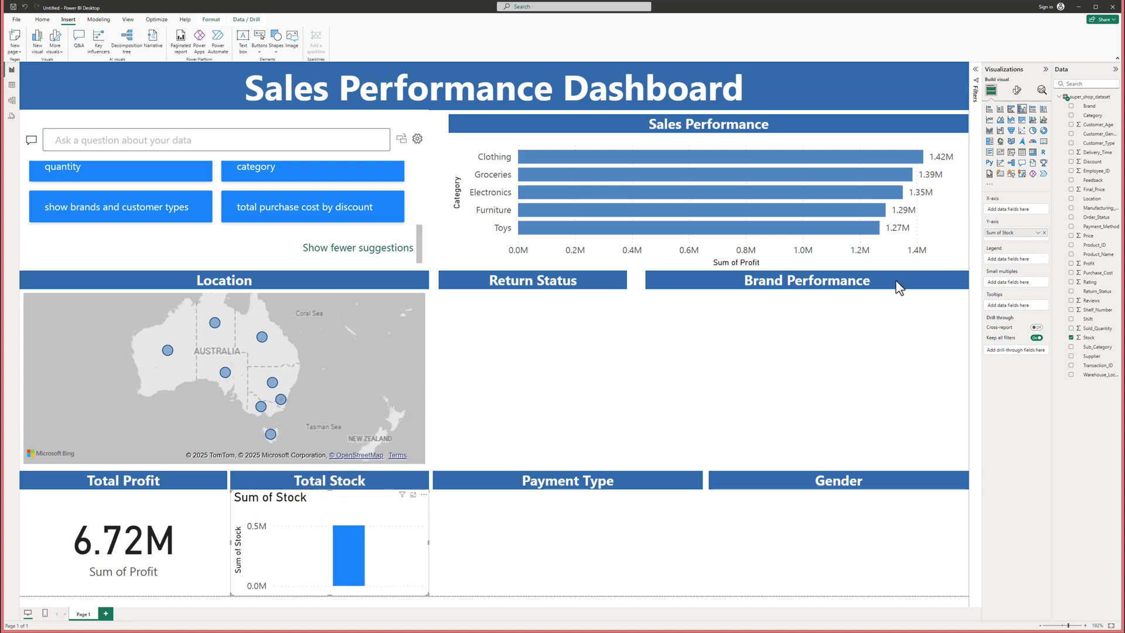
{"action": "left_click", "coordinate": [1043, 141]}
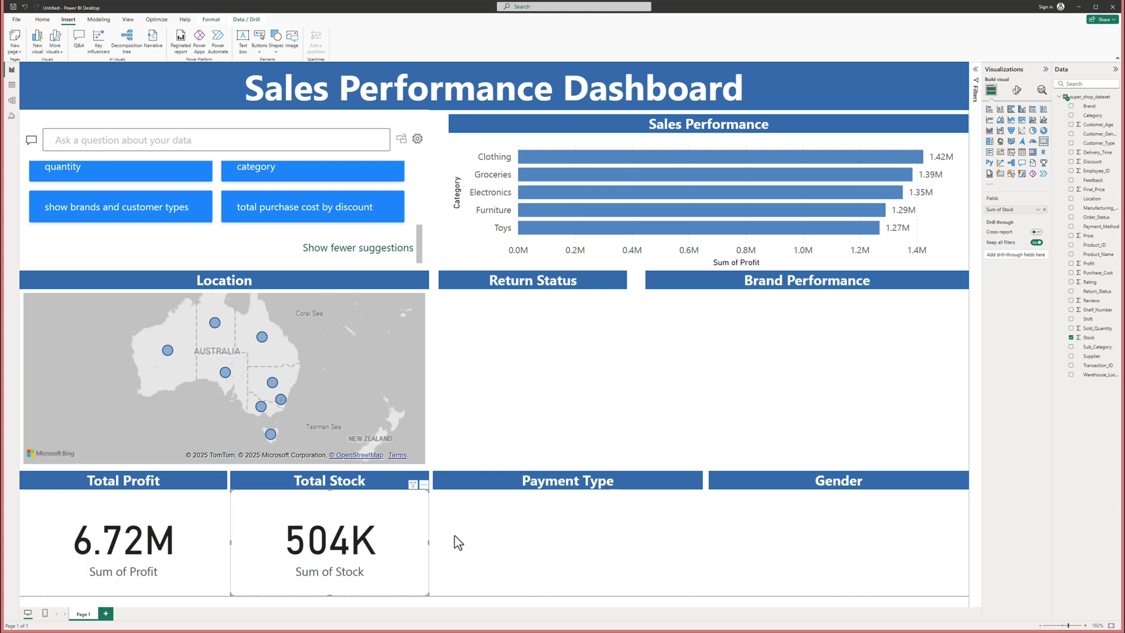
{"action": "left_click", "coordinate": [540, 524]}
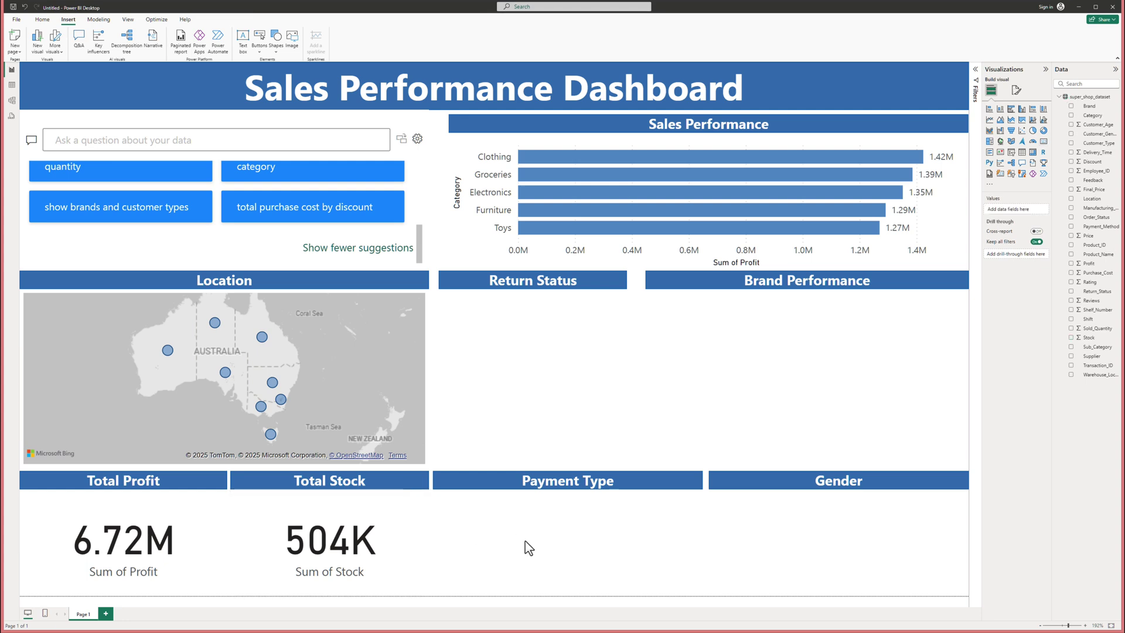
- Add a pie chart of the Payment_Method count with Payment_Method as legend, fitted beneath the Payment Type header
{"action": "left_click", "coordinate": [1072, 227]}
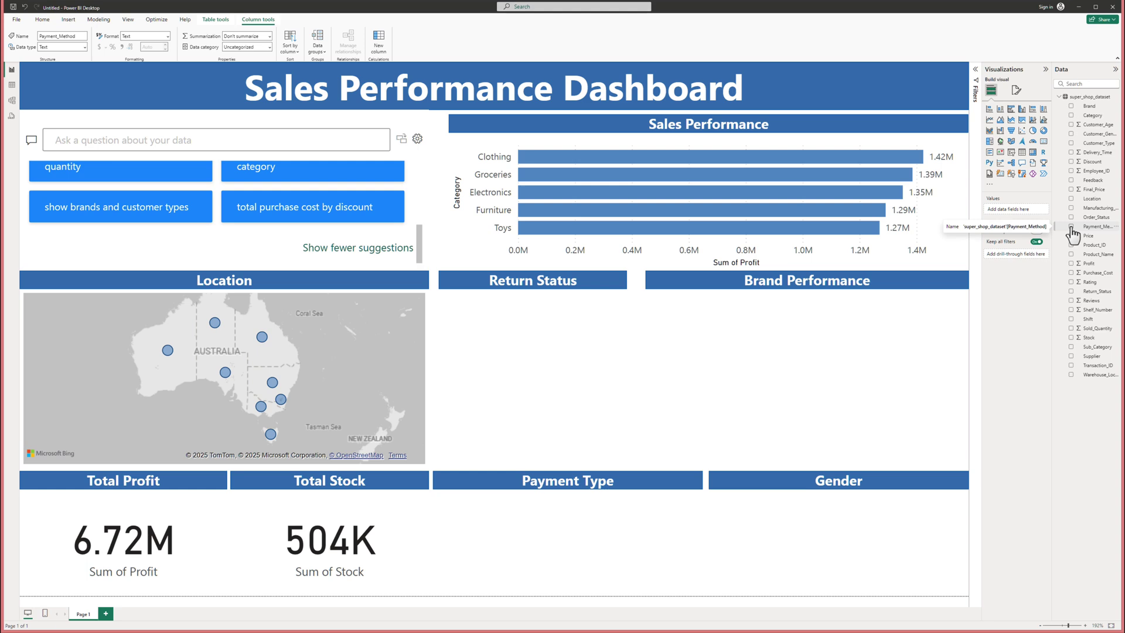
{"action": "left_click", "coordinate": [1071, 228]}
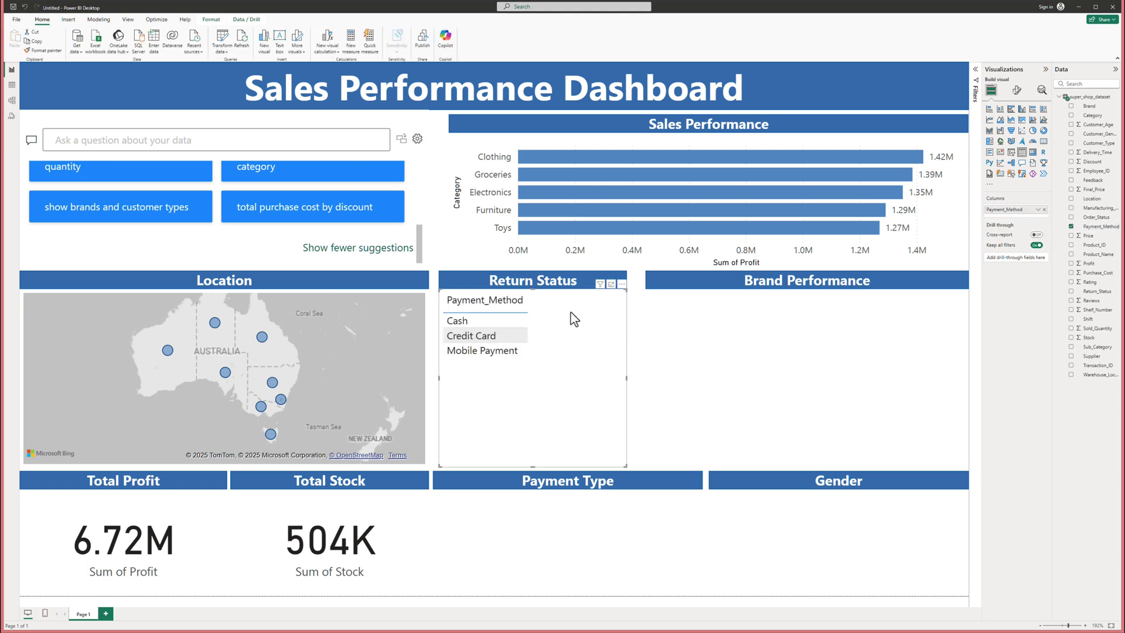
{"action": "left_click_drag", "start_coordinate": [580, 351], "coordinate": [536, 462]}
{"action": "left_click_drag", "start_coordinate": [522, 419], "coordinate": [527, 489]}
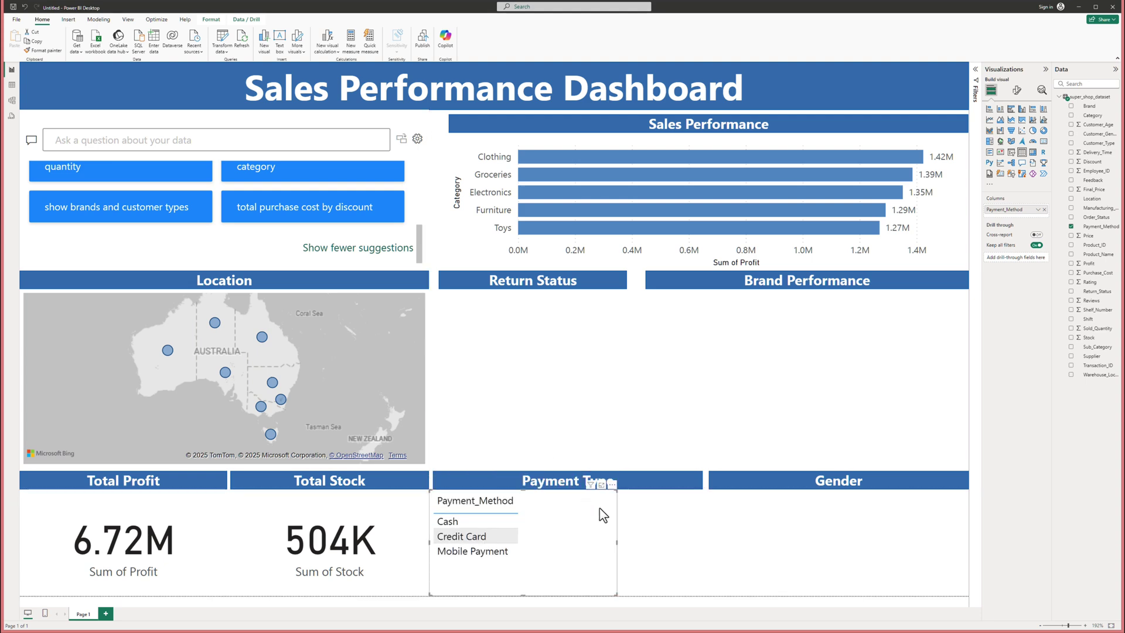
{"action": "left_click_drag", "start_coordinate": [616, 541], "coordinate": [633, 542]}
{"action": "left_click_drag", "start_coordinate": [703, 543], "coordinate": [703, 543]}
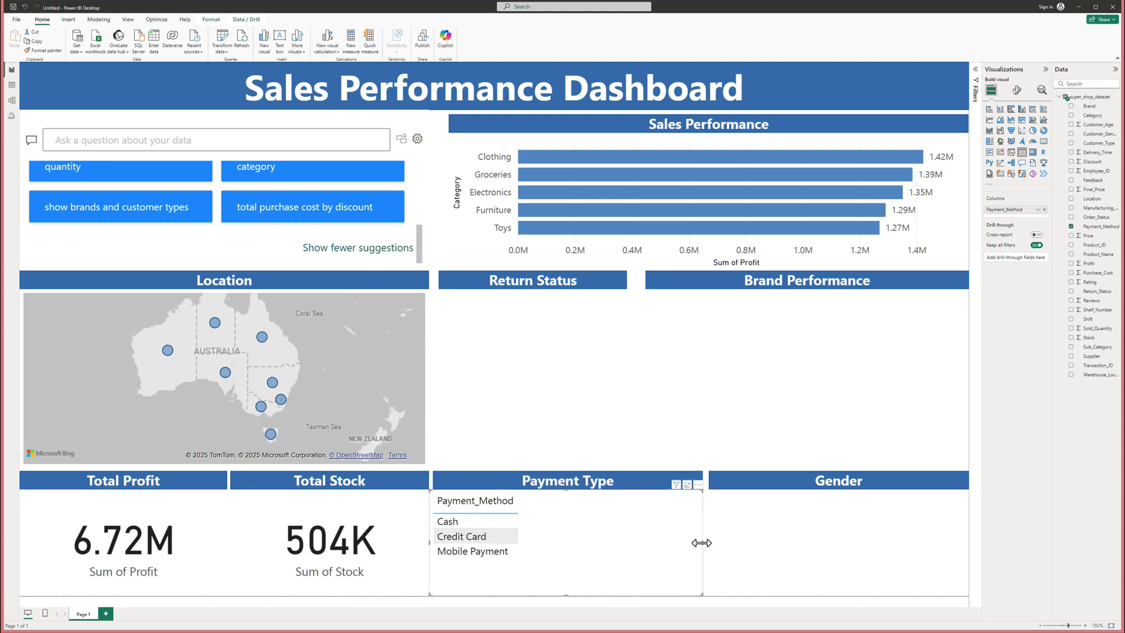
{"action": "left_click", "coordinate": [1033, 131]}
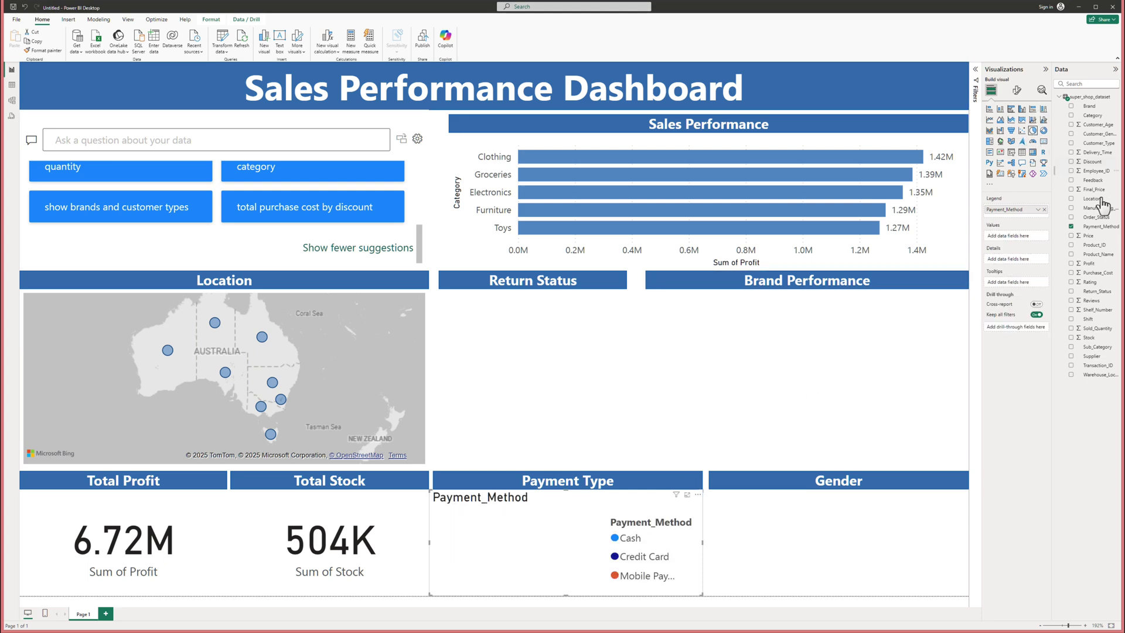
{"action": "left_click_drag", "start_coordinate": [1096, 228], "coordinate": [1018, 236]}
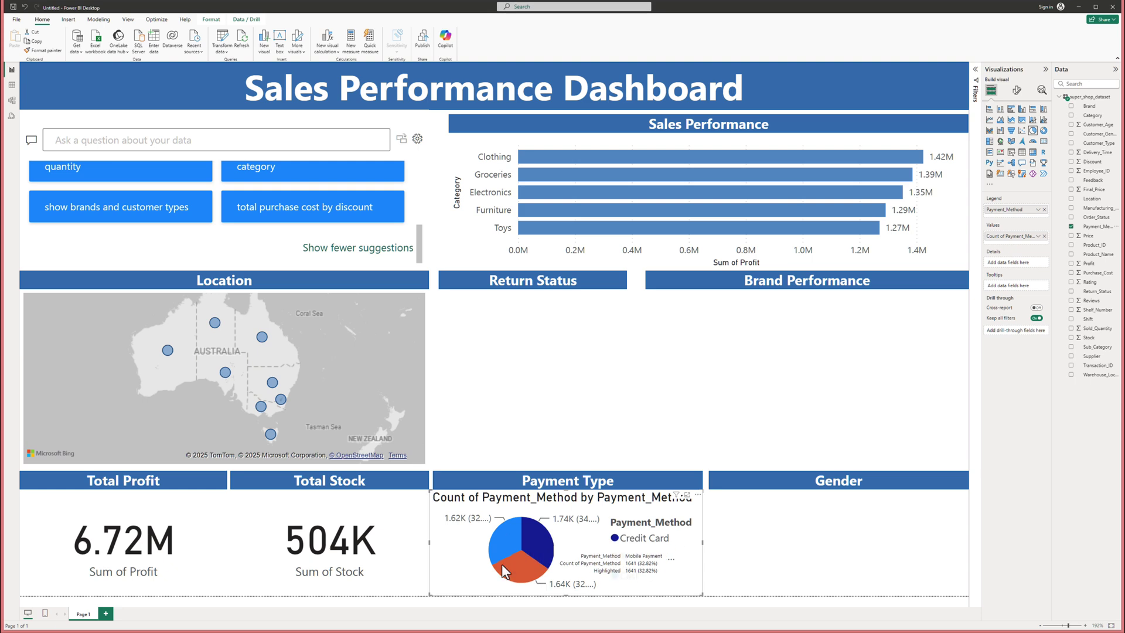
- Preview the Payment Type pie chart without its legend and without its detail labels, restoring both
{"action": "left_click", "coordinate": [1017, 90]}
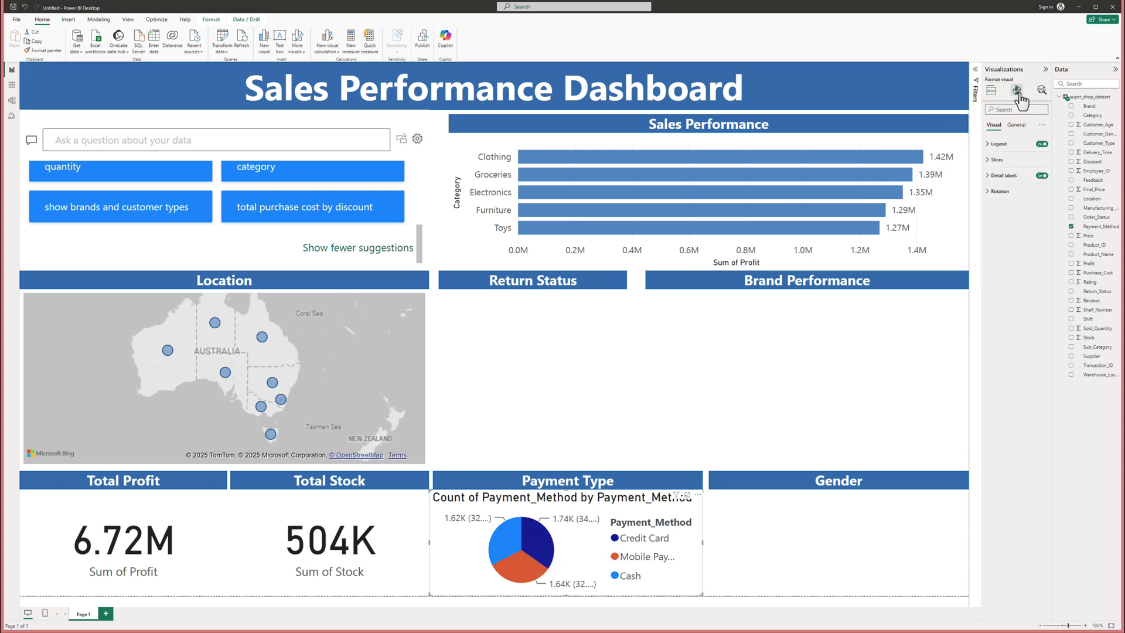
{"action": "left_click", "coordinate": [1041, 146]}
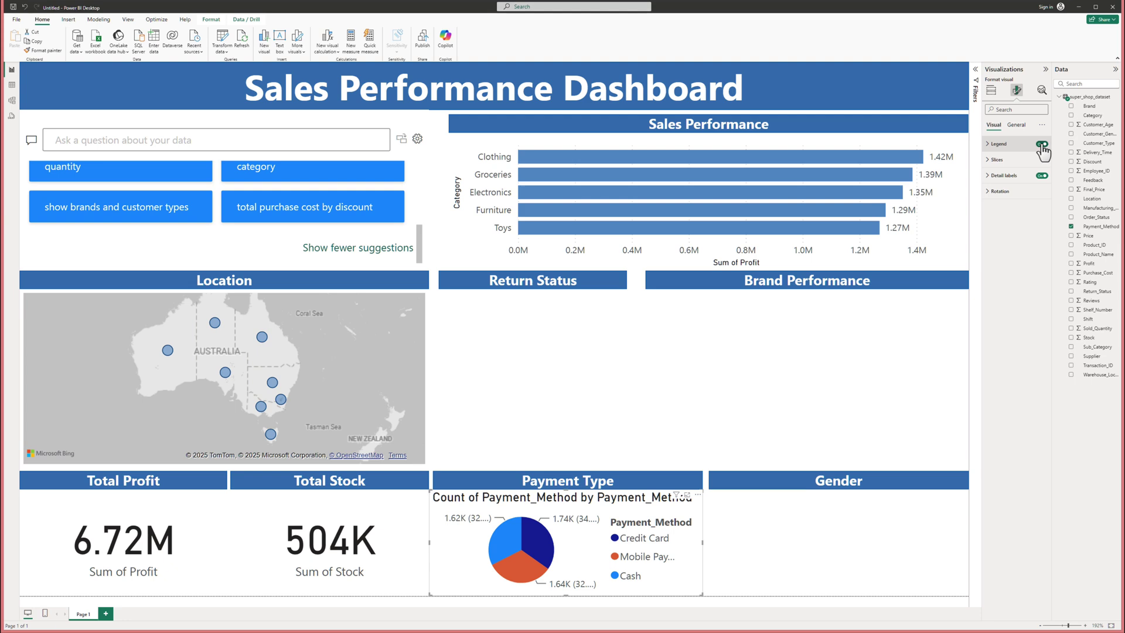
{"action": "left_click", "coordinate": [1042, 145]}
{"action": "left_click", "coordinate": [1041, 176]}
{"action": "left_click", "coordinate": [1041, 176]}
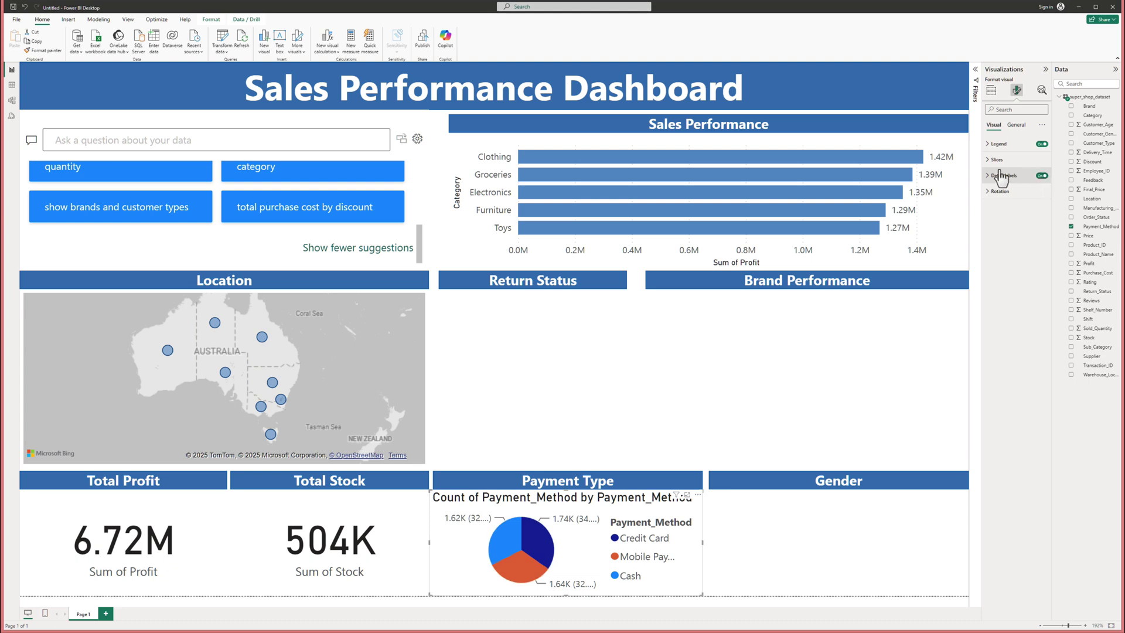
- Position the Payment Type pie chart's legend at Bottom center and turn off the legend title
{"action": "left_click", "coordinate": [990, 145]}
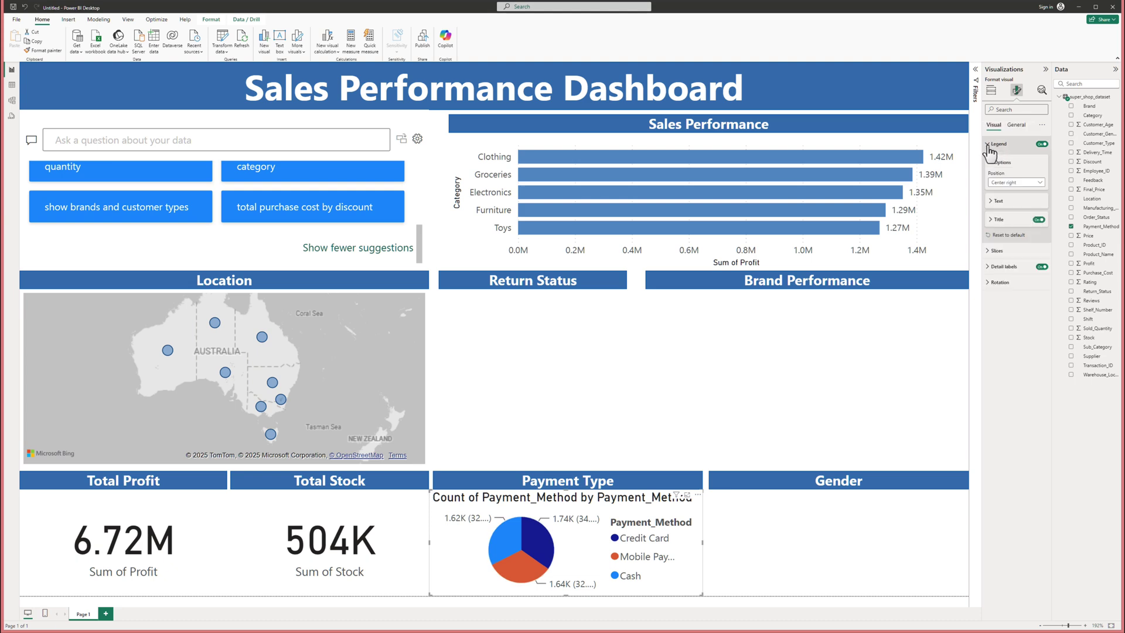
{"action": "left_click", "coordinate": [1038, 183]}
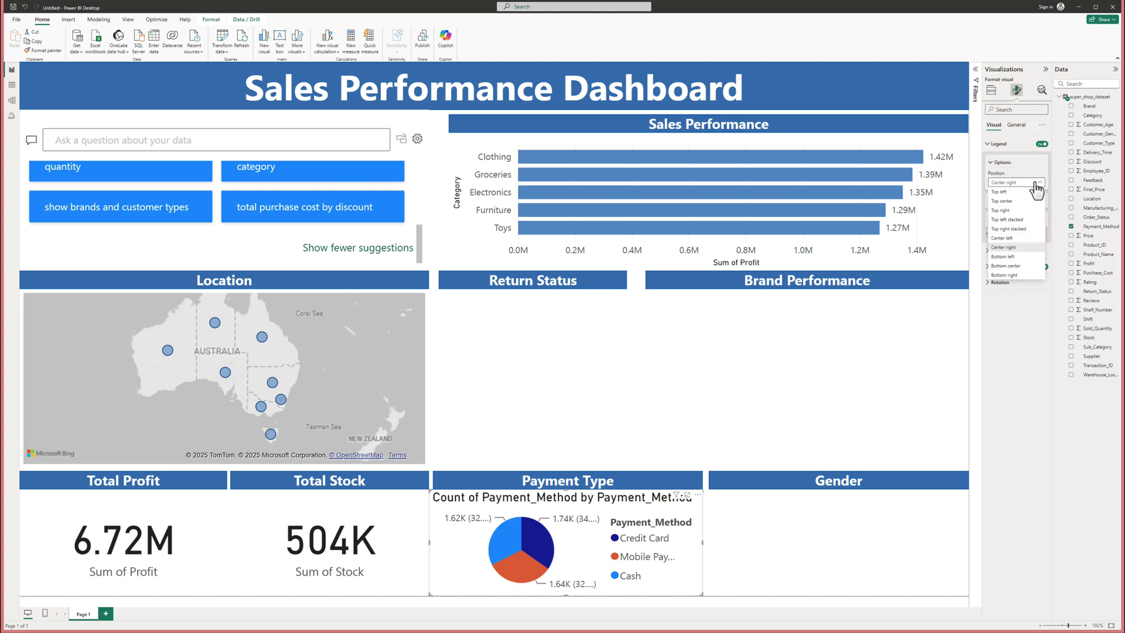
{"action": "left_click", "coordinate": [1010, 267]}
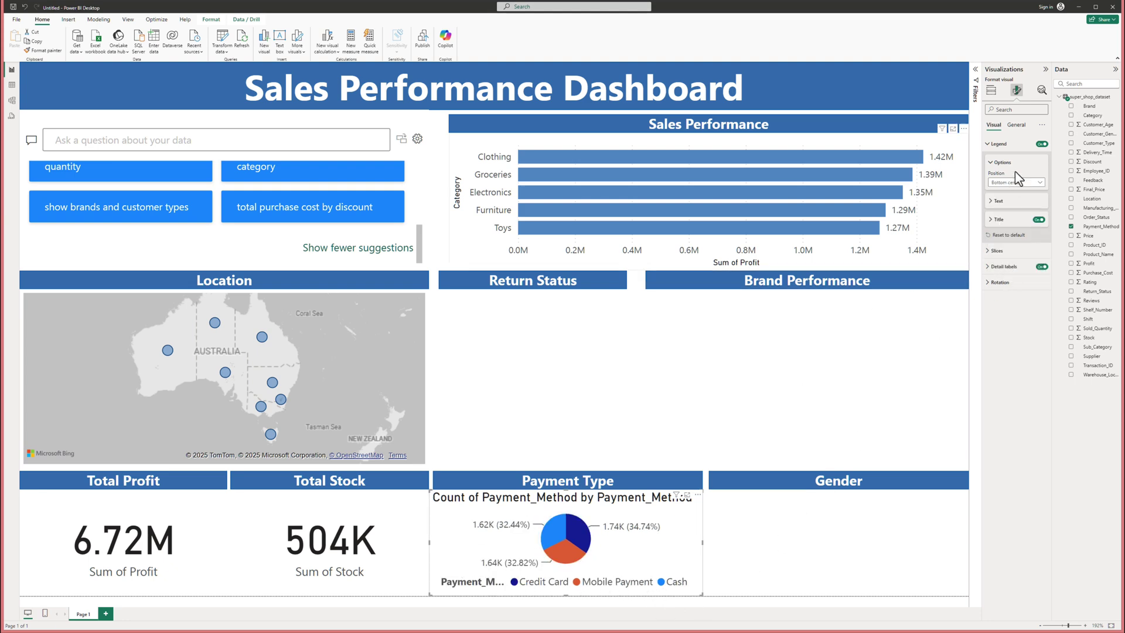
{"action": "left_click", "coordinate": [1038, 219]}
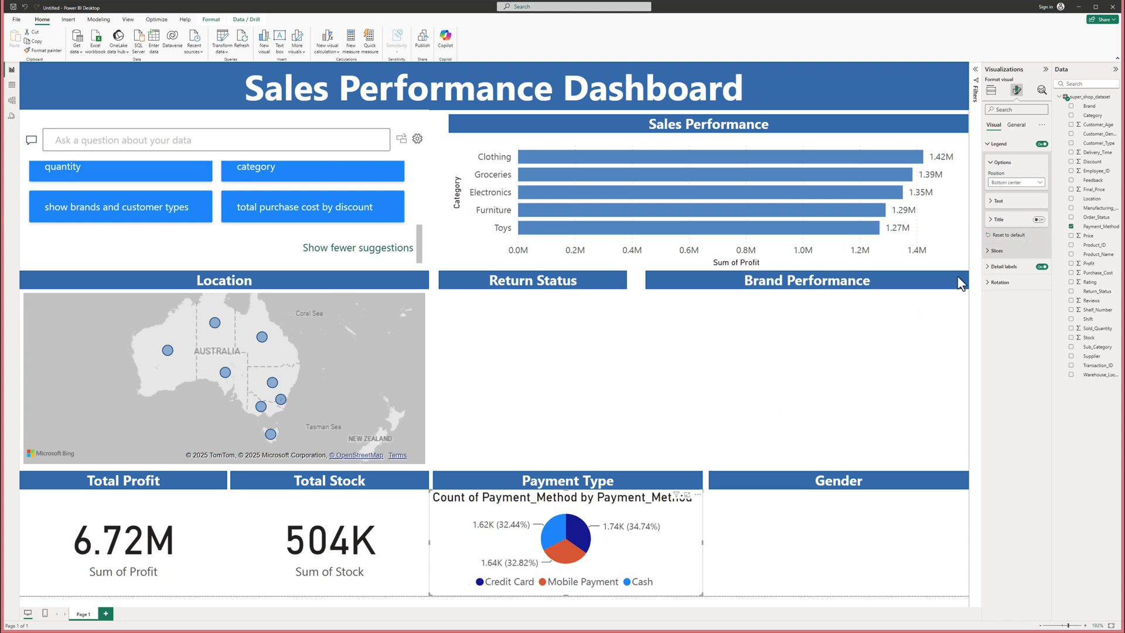
- Switch the Payment Type pie chart's detail labels off and back on to compare the look
{"action": "left_click", "coordinate": [1042, 267]}
{"action": "left_click", "coordinate": [1042, 267]}
{"action": "left_click", "coordinate": [1042, 267]}
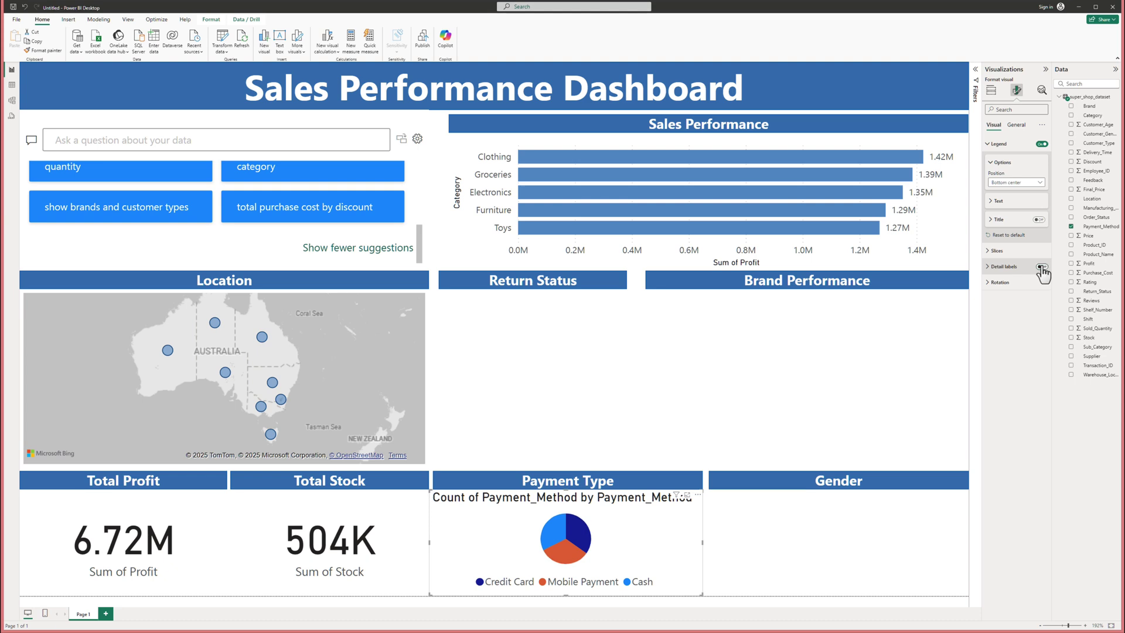
{"action": "left_click", "coordinate": [1041, 267]}
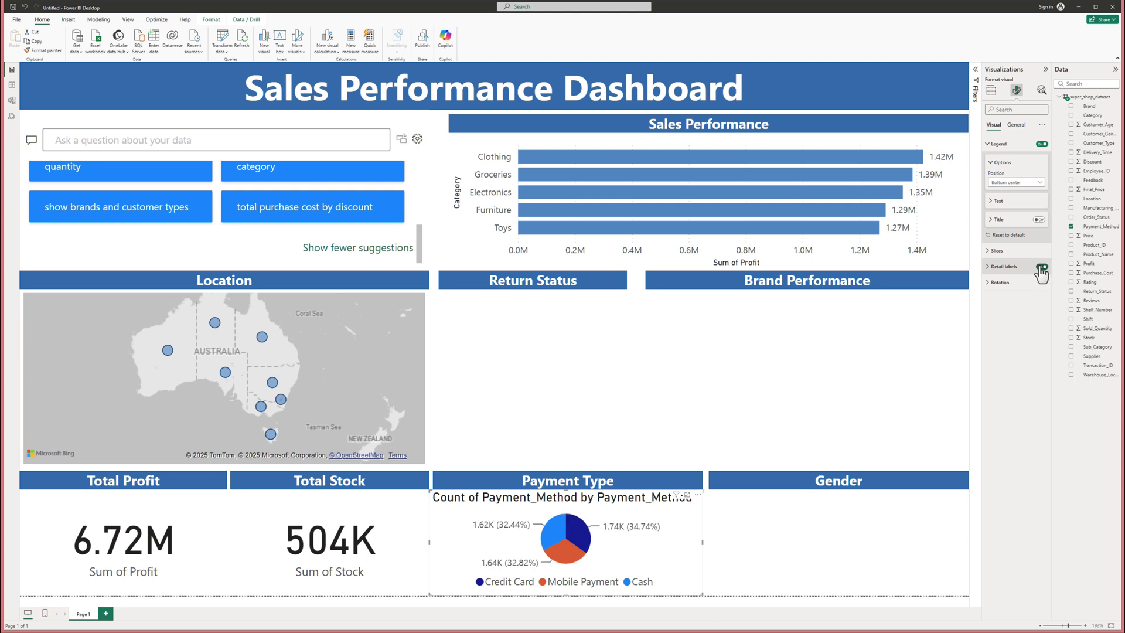
- Turn off the title of the Payment Type pie chart and deselect the chart
{"action": "left_click", "coordinate": [1017, 126]}
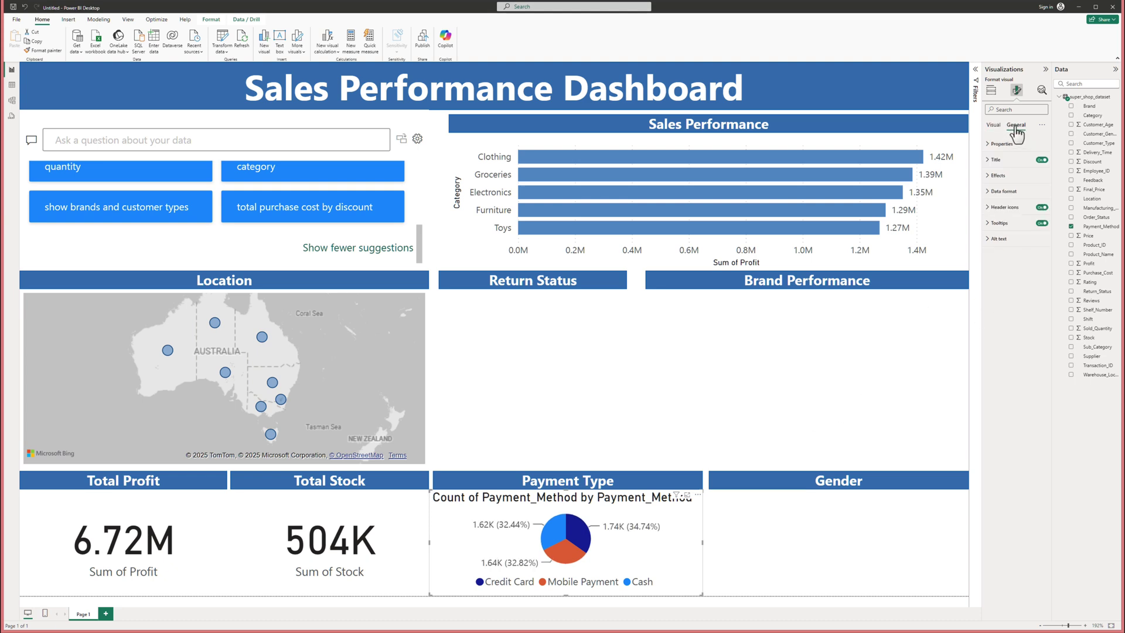
{"action": "left_click", "coordinate": [1042, 160]}
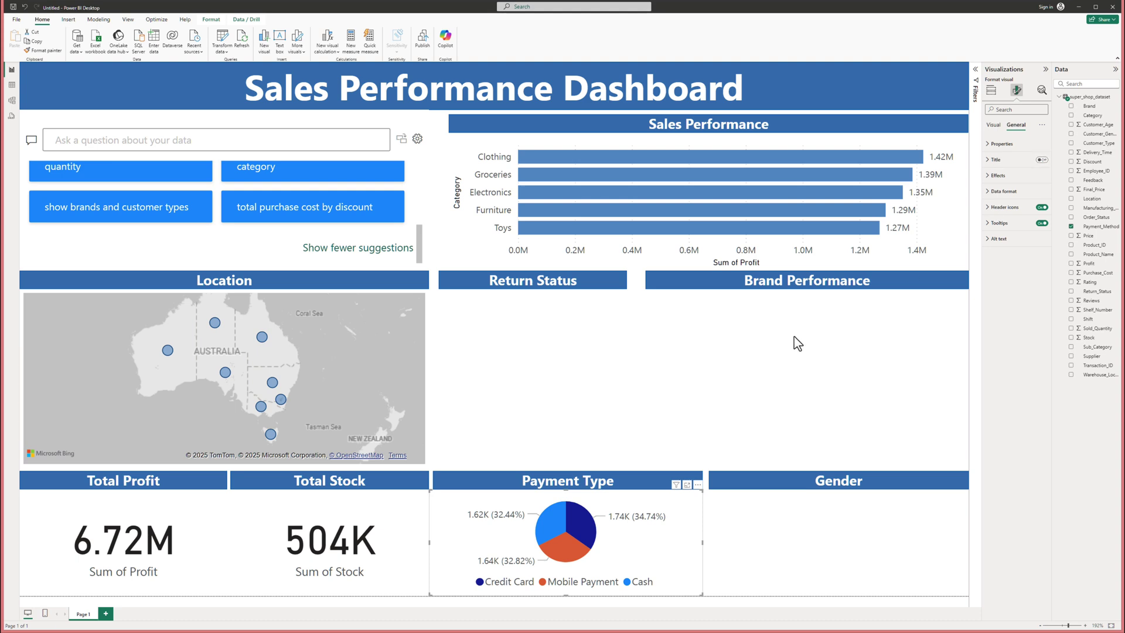
{"action": "left_click", "coordinate": [689, 400]}
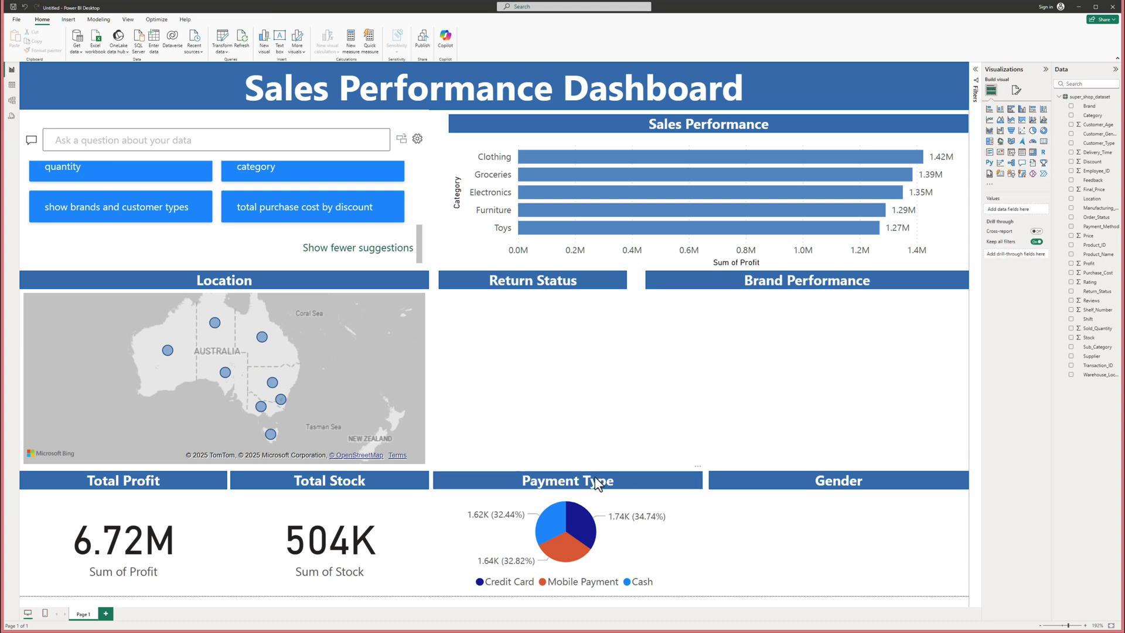
- Recolor the Payment Type pie's Credit Card slice with the recent lighter blue and its Mobile Payment slice with the recent darker blue
{"action": "left_click", "coordinate": [1015, 90]}
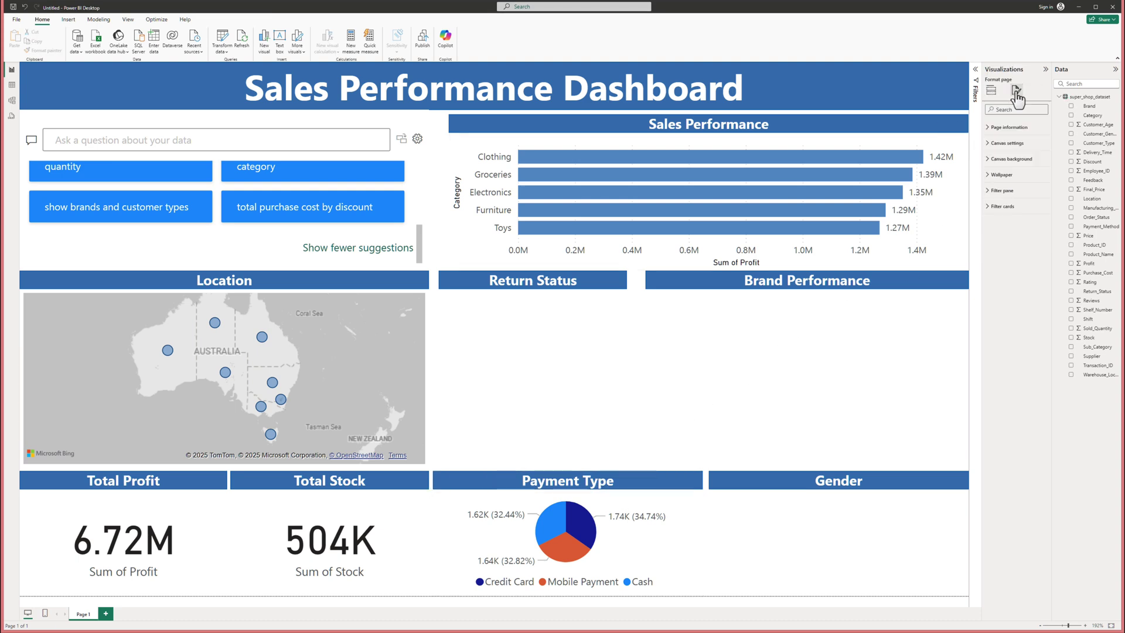
{"action": "left_click", "coordinate": [674, 536]}
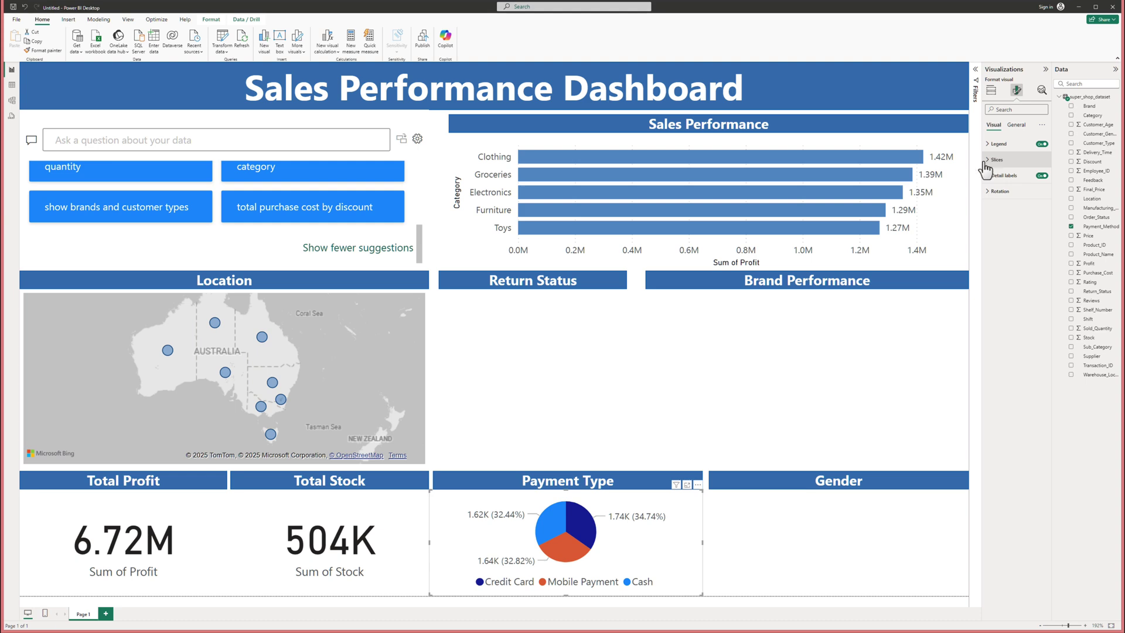
{"action": "left_click", "coordinate": [1016, 124]}
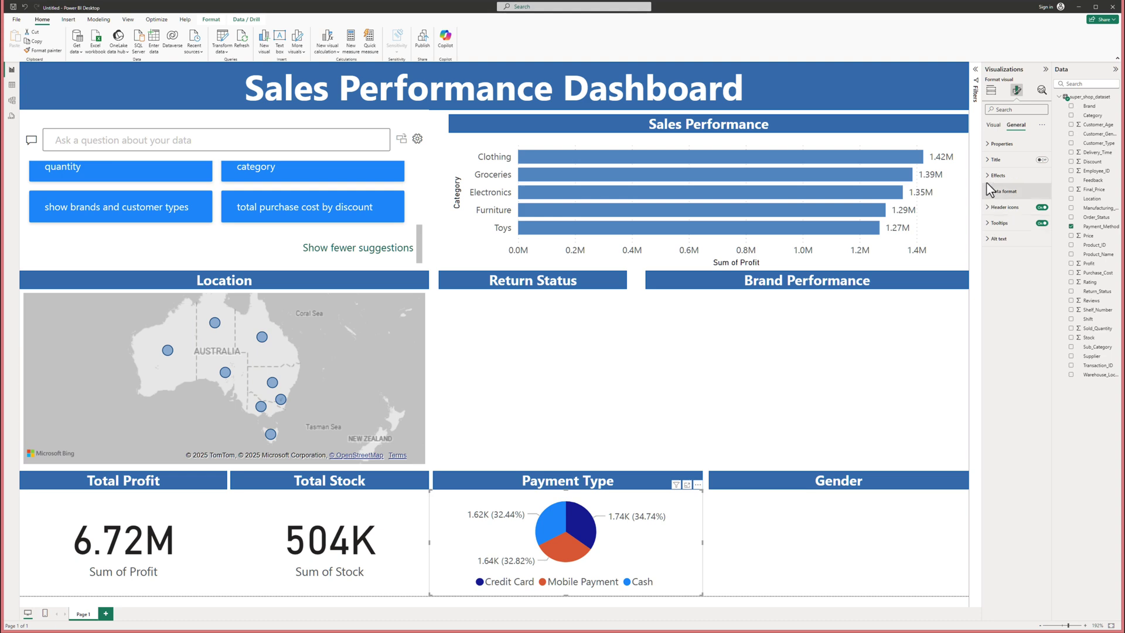
{"action": "left_click", "coordinate": [994, 125]}
{"action": "left_click", "coordinate": [998, 143]}
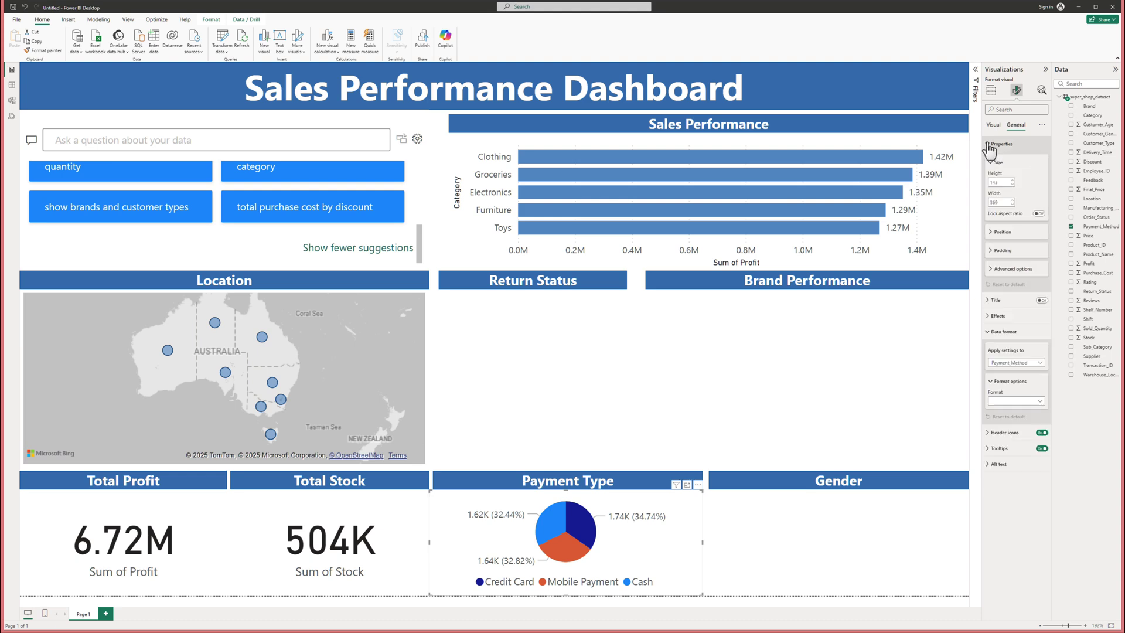
{"action": "left_click", "coordinate": [989, 251]}
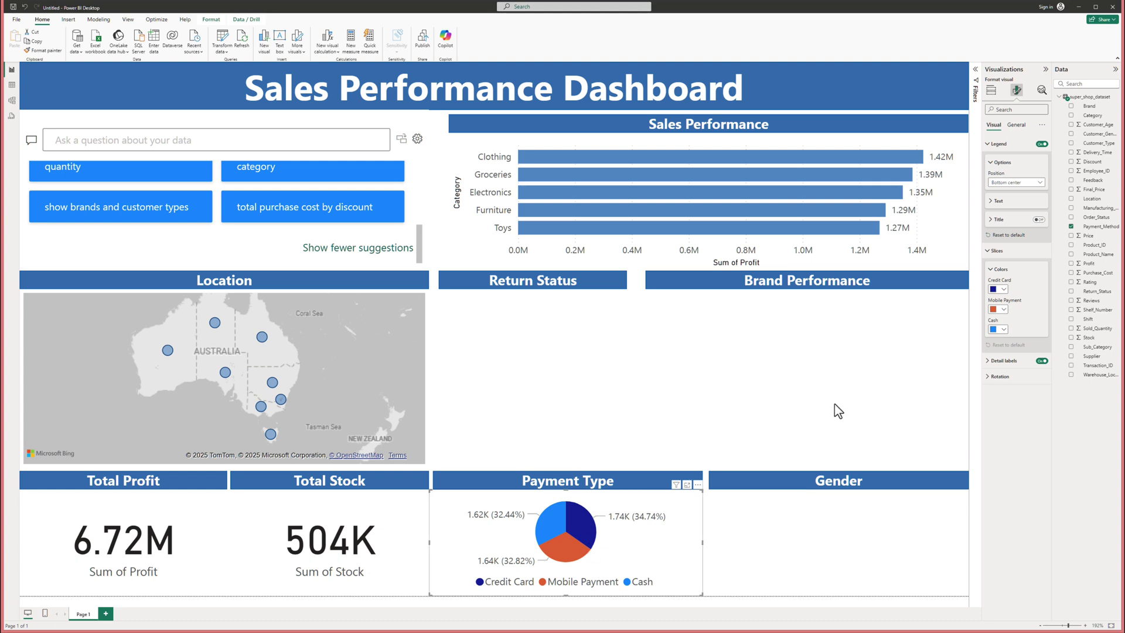
{"action": "left_click", "coordinate": [1005, 290]}
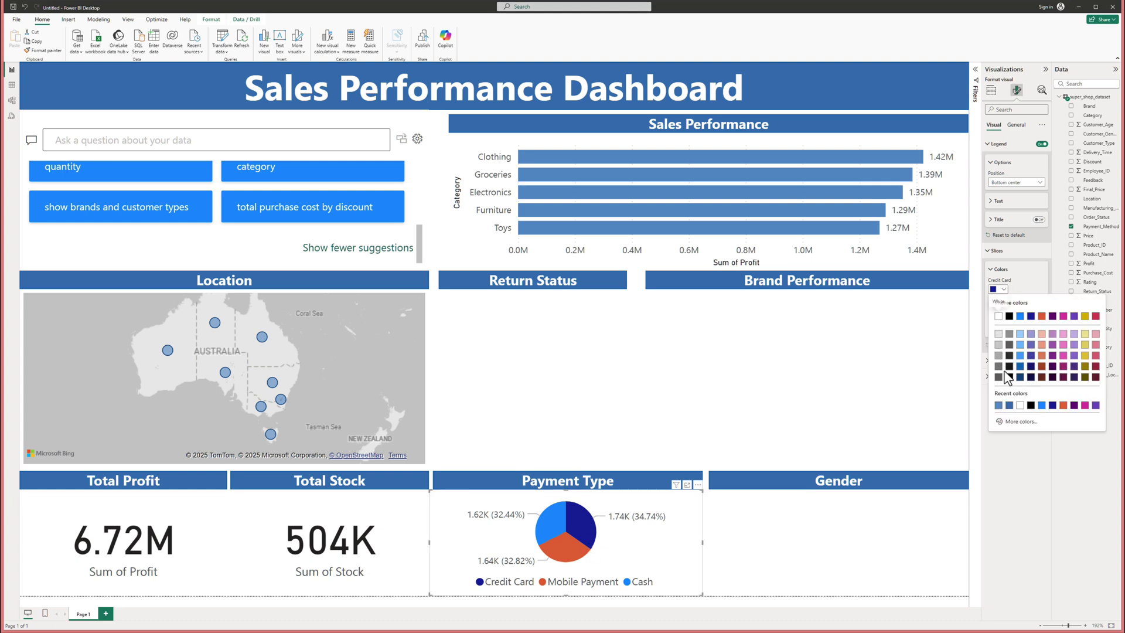
{"action": "left_click", "coordinate": [999, 412]}
{"action": "left_click", "coordinate": [1003, 311]}
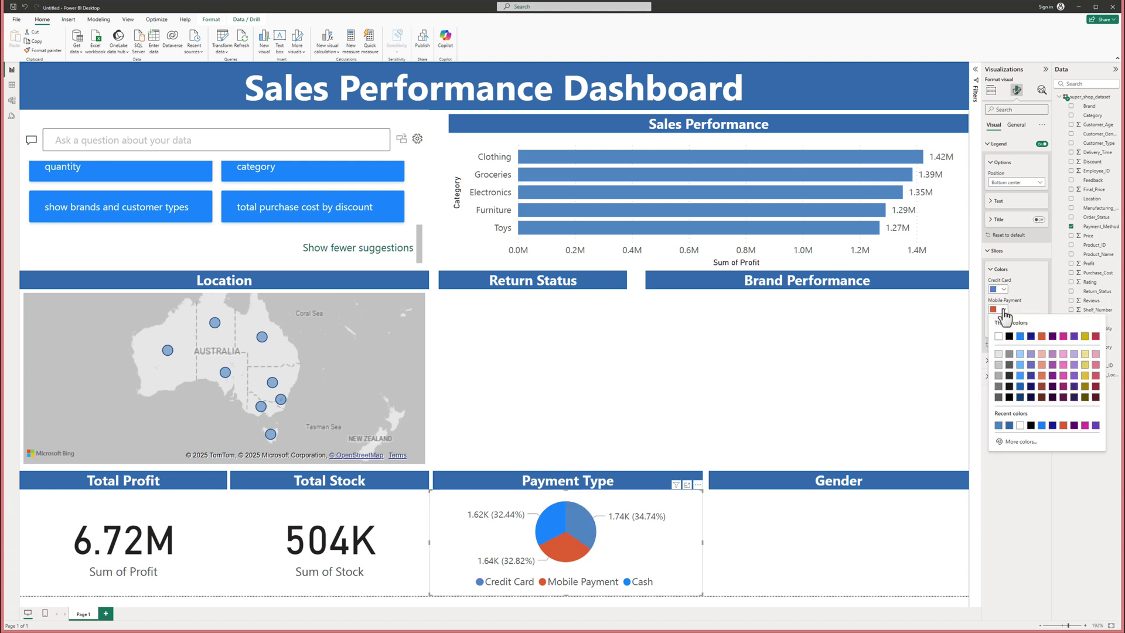
{"action": "left_click", "coordinate": [1010, 425]}
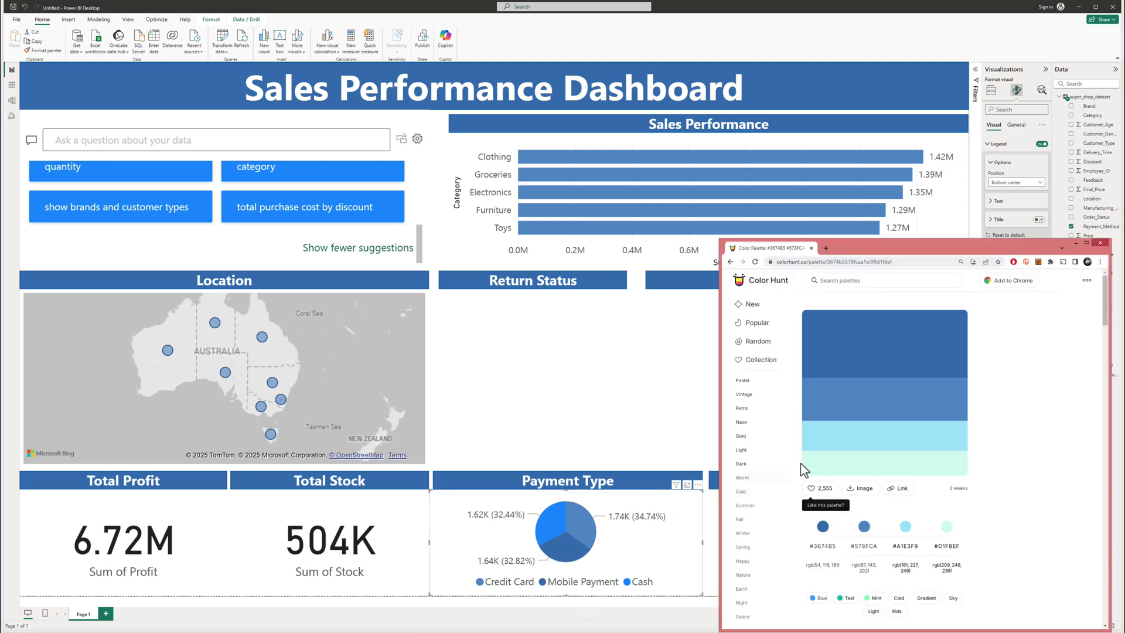
- Set the Cash slice's color to the custom light blue #A1E3F9 from the Color Hunt palette
{"action": "left_click", "coordinate": [998, 144]}
{"action": "left_click", "coordinate": [1004, 239]}
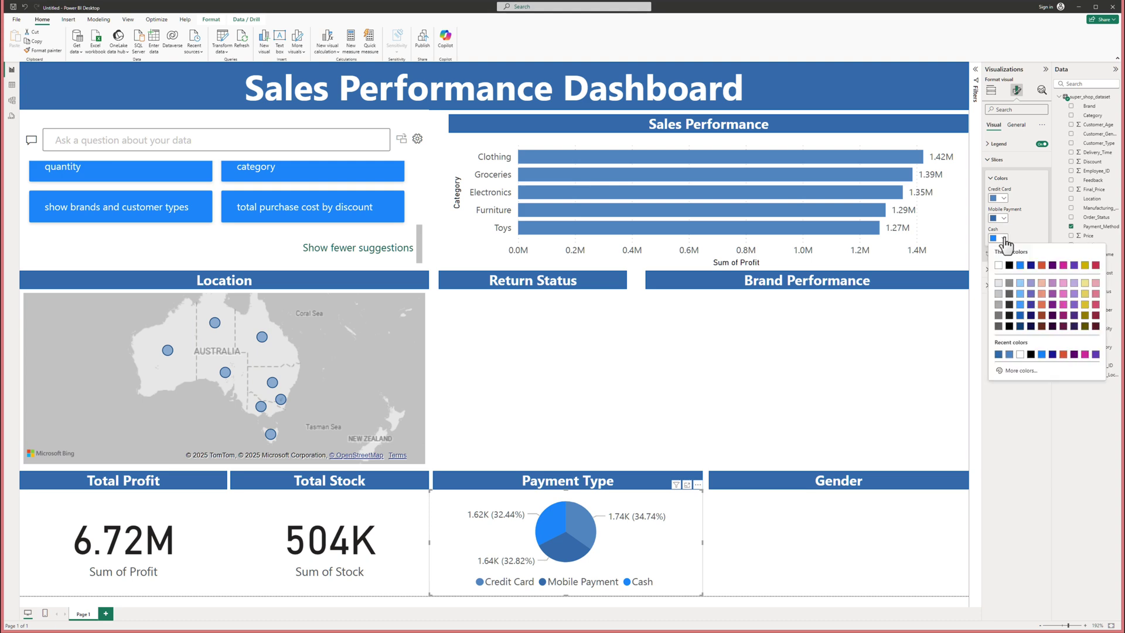
{"action": "left_click", "coordinate": [1017, 371]}
{"action": "key", "text": "ctrl+v"}
{"action": "left_click", "coordinate": [911, 370]}
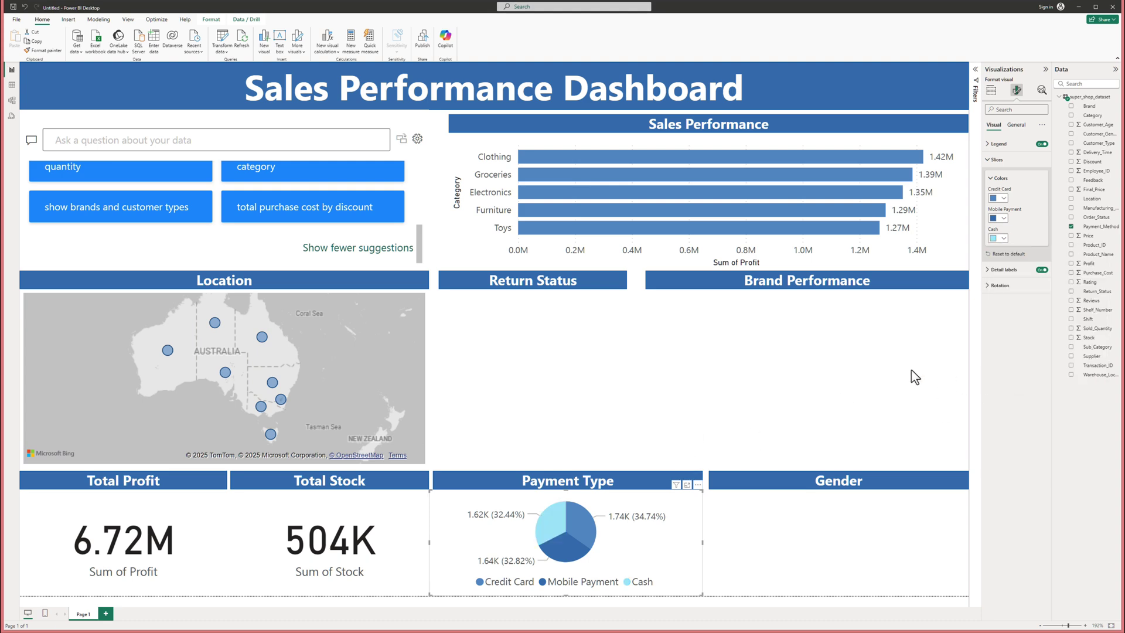
- Add a pie chart with Customer_Gender as legend, moved and resized to fit beneath the Gender header
{"action": "left_click", "coordinate": [630, 420]}
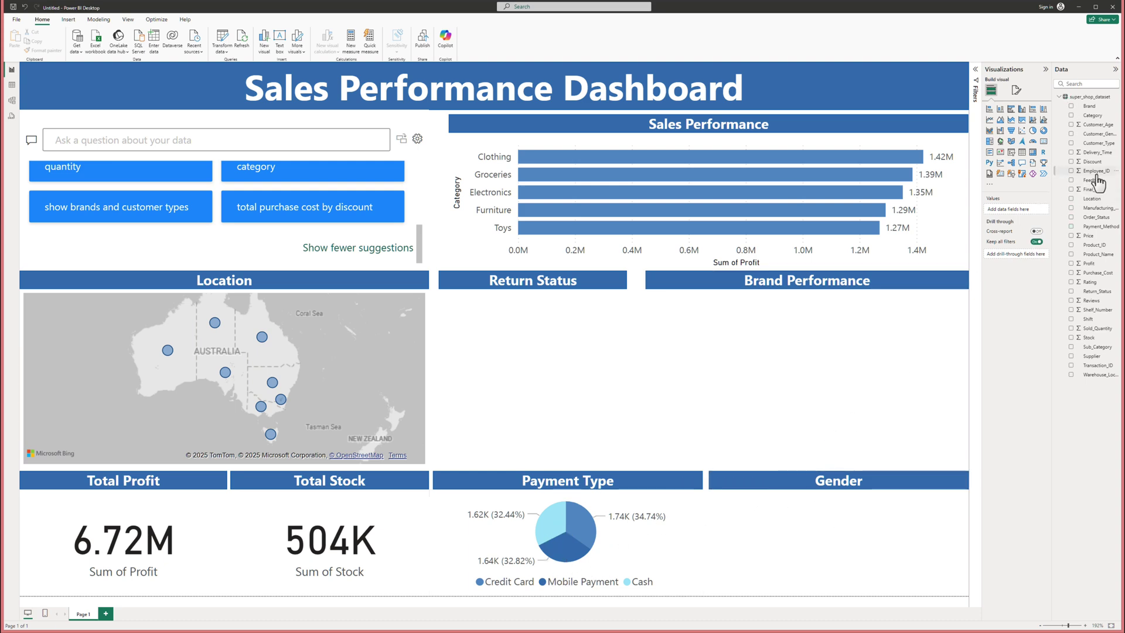
{"action": "left_click", "coordinate": [1071, 134]}
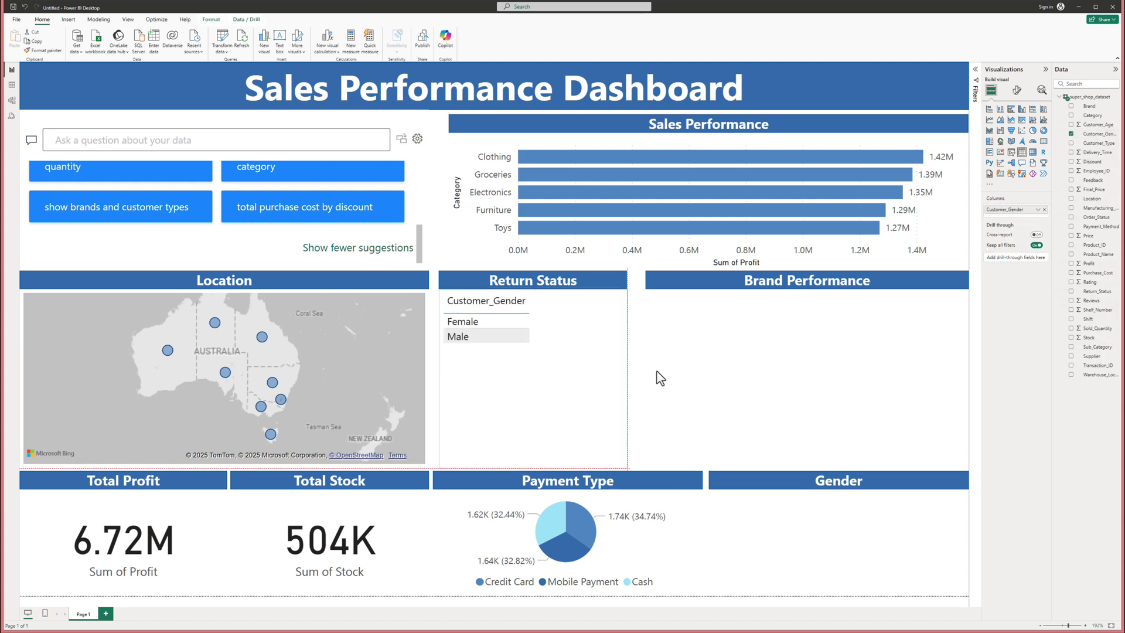
{"action": "left_click_drag", "start_coordinate": [560, 408], "coordinate": [832, 524]}
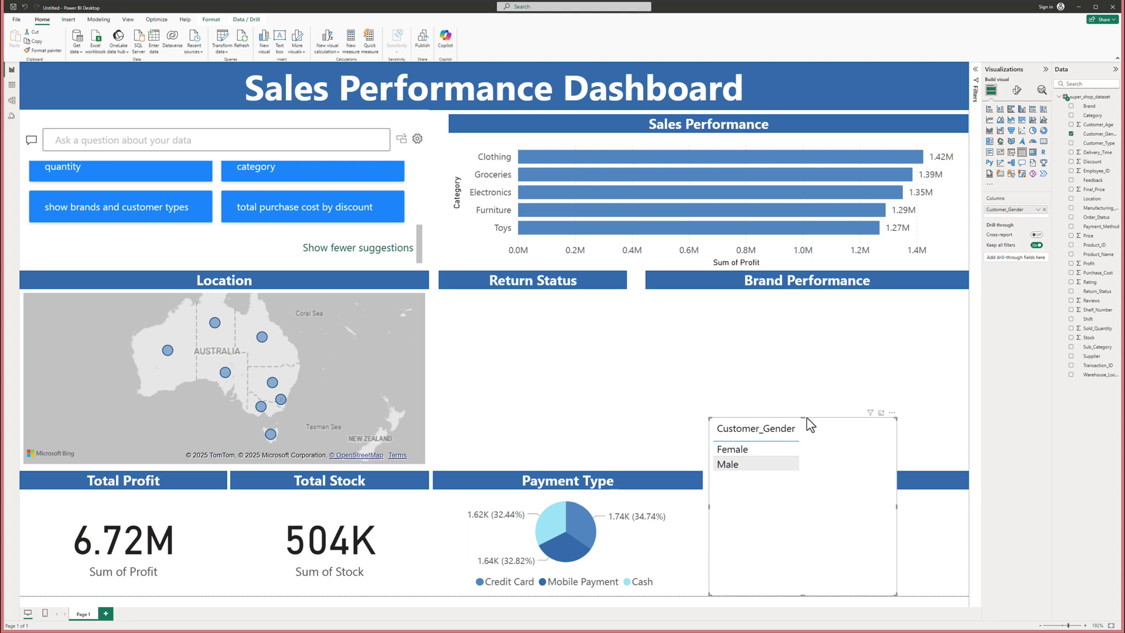
{"action": "left_click_drag", "start_coordinate": [807, 418], "coordinate": [811, 490]}
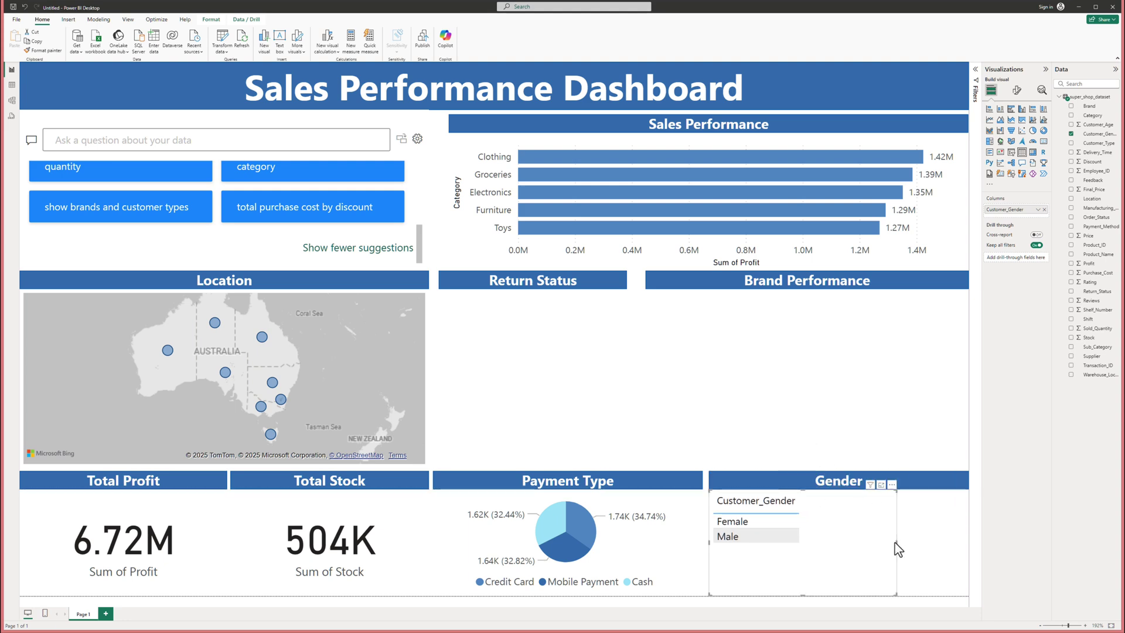
{"action": "left_click_drag", "start_coordinate": [896, 544], "coordinate": [967, 547]}
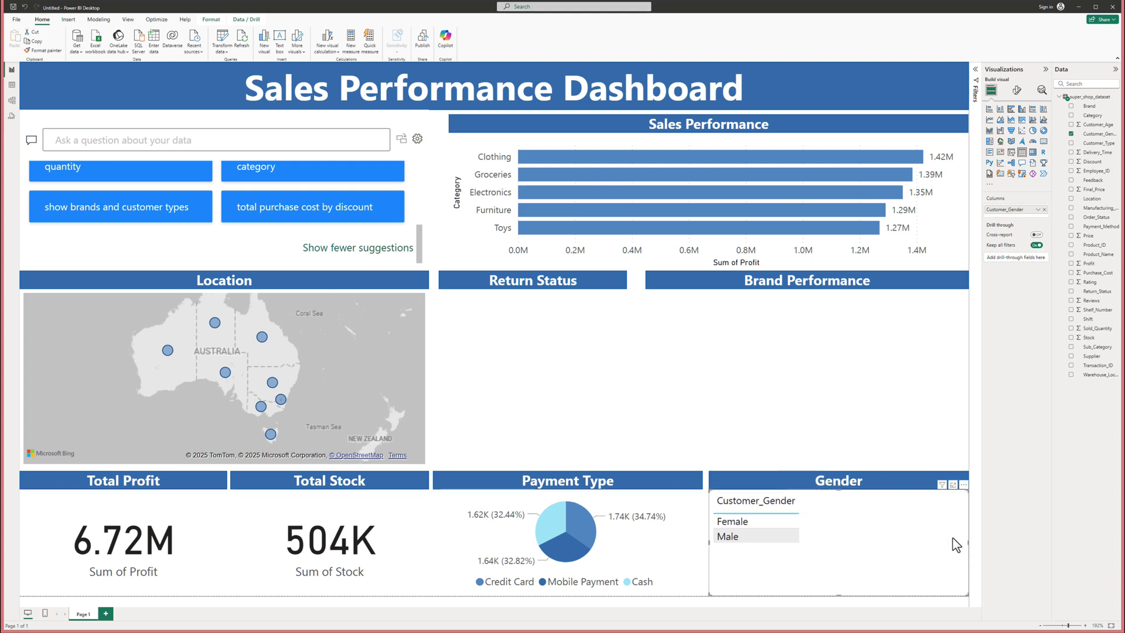
{"action": "left_click", "coordinate": [1035, 130]}
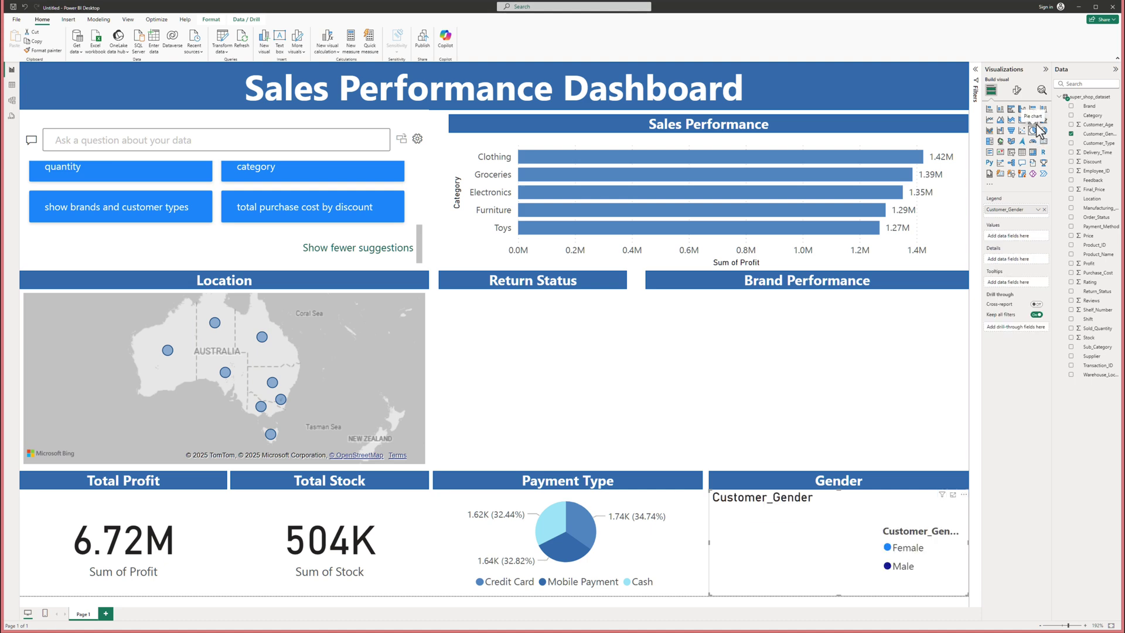
- Position the Customer_Gender pie chart's legend at Bottom center and turn off its legend title
{"action": "left_click", "coordinate": [1017, 90]}
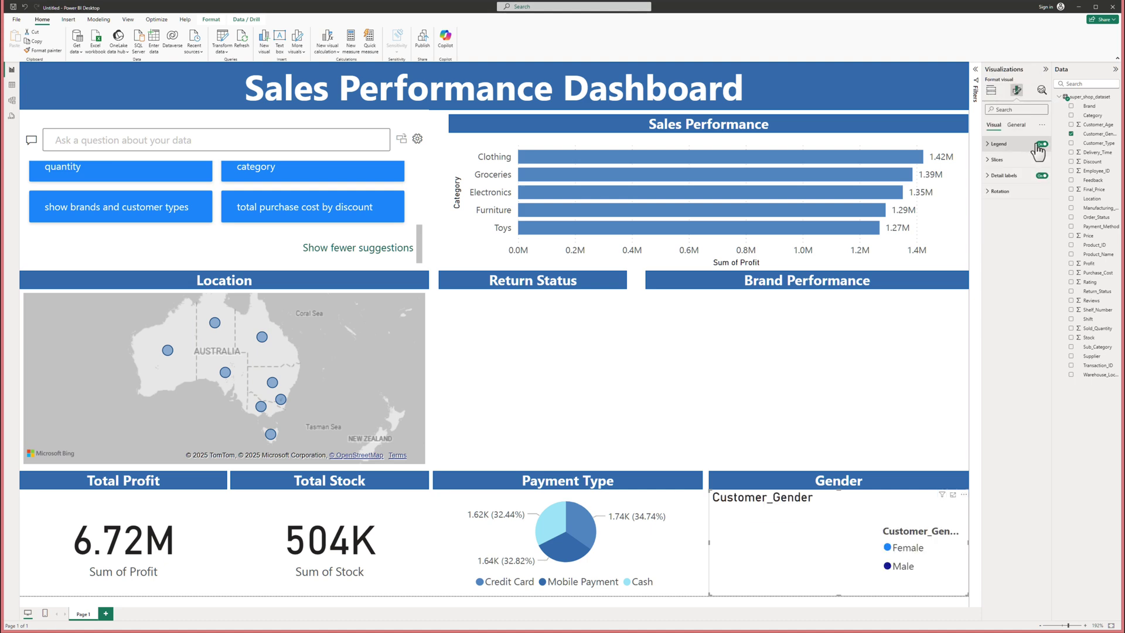
{"action": "left_click", "coordinate": [996, 143]}
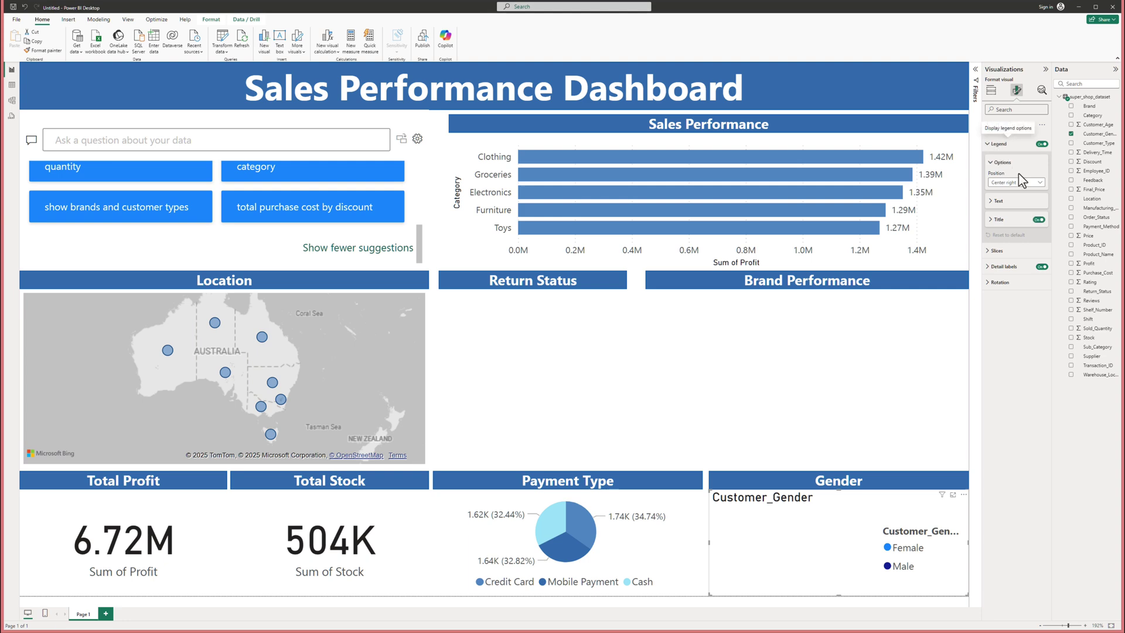
{"action": "left_click", "coordinate": [1016, 182]}
{"action": "left_click", "coordinate": [1014, 272]}
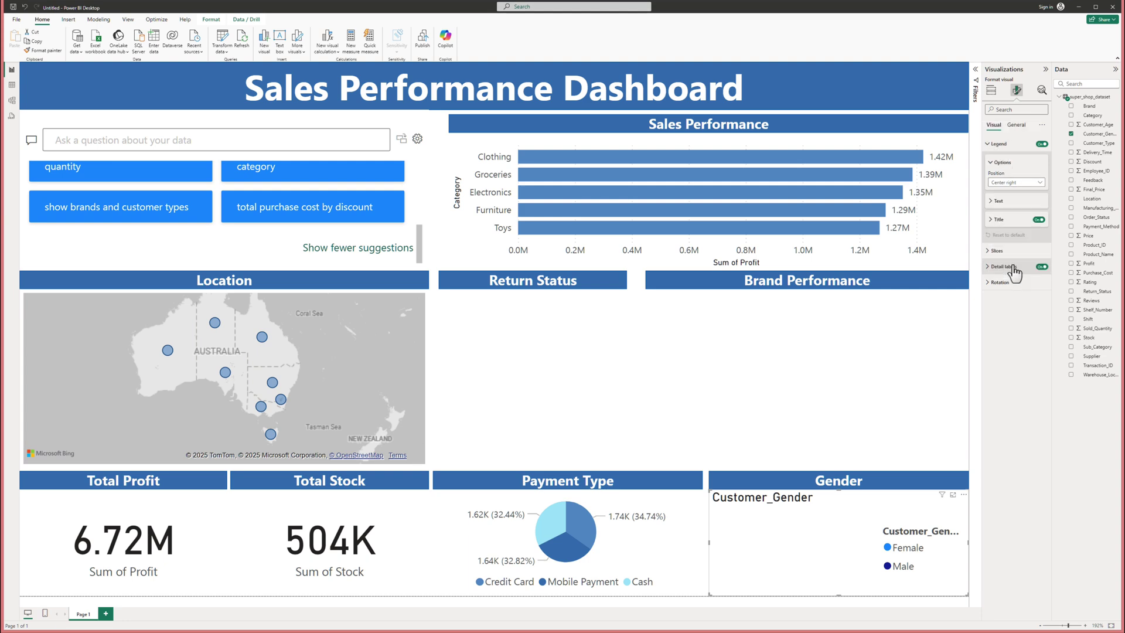
{"action": "left_click", "coordinate": [1038, 219]}
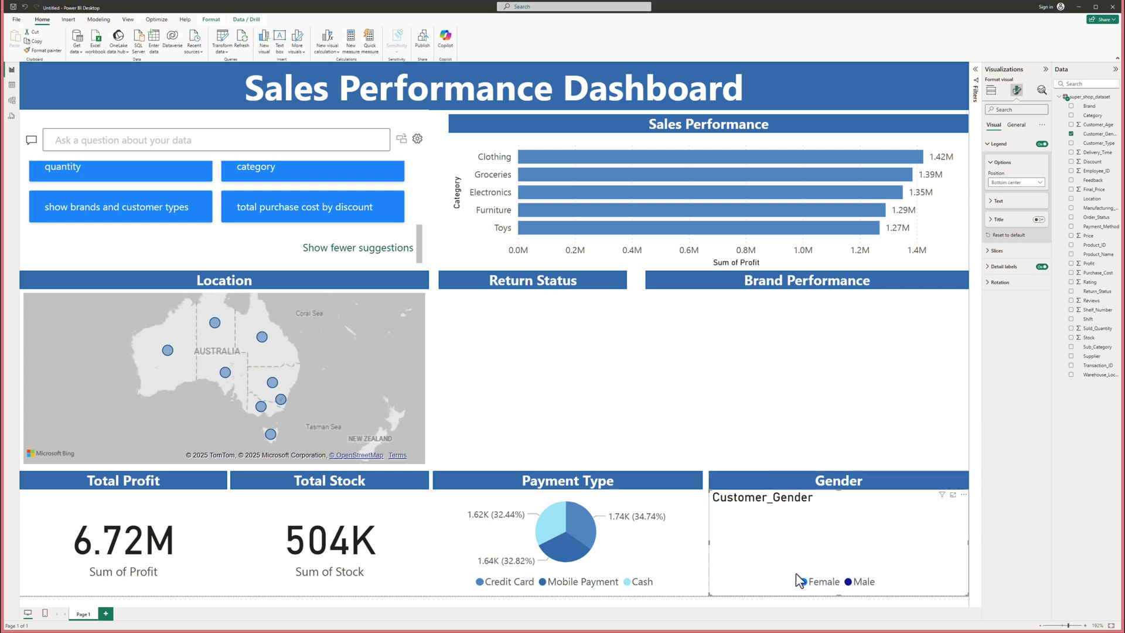
- Turn off the title of the Customer_Gender pie chart and return to its data field settings
{"action": "left_click", "coordinate": [1016, 125]}
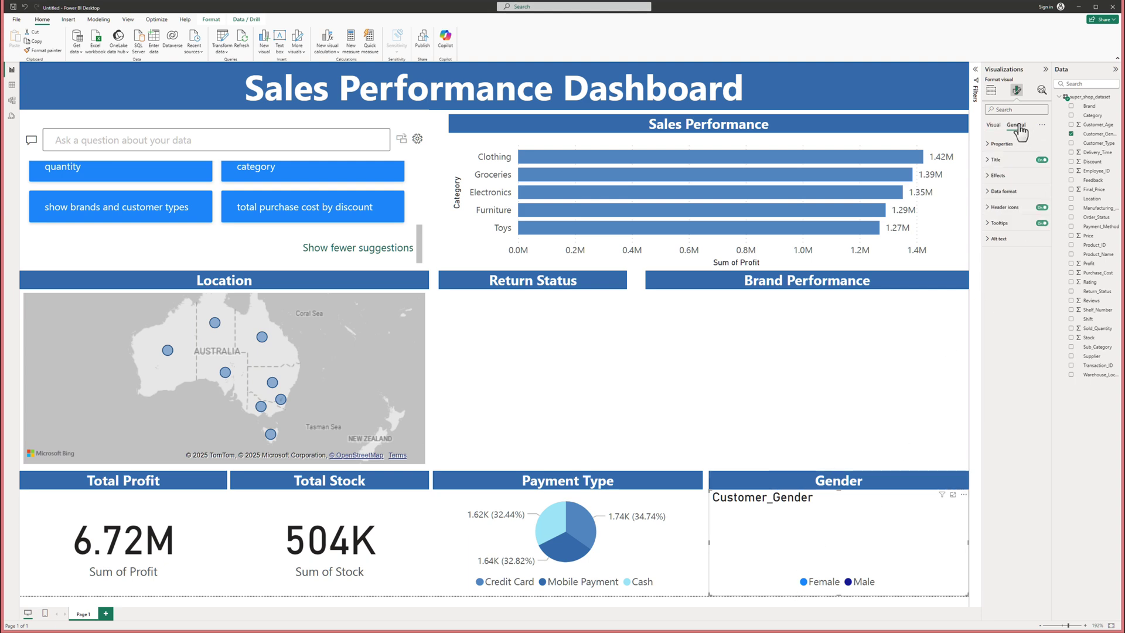
{"action": "left_click", "coordinate": [1041, 160]}
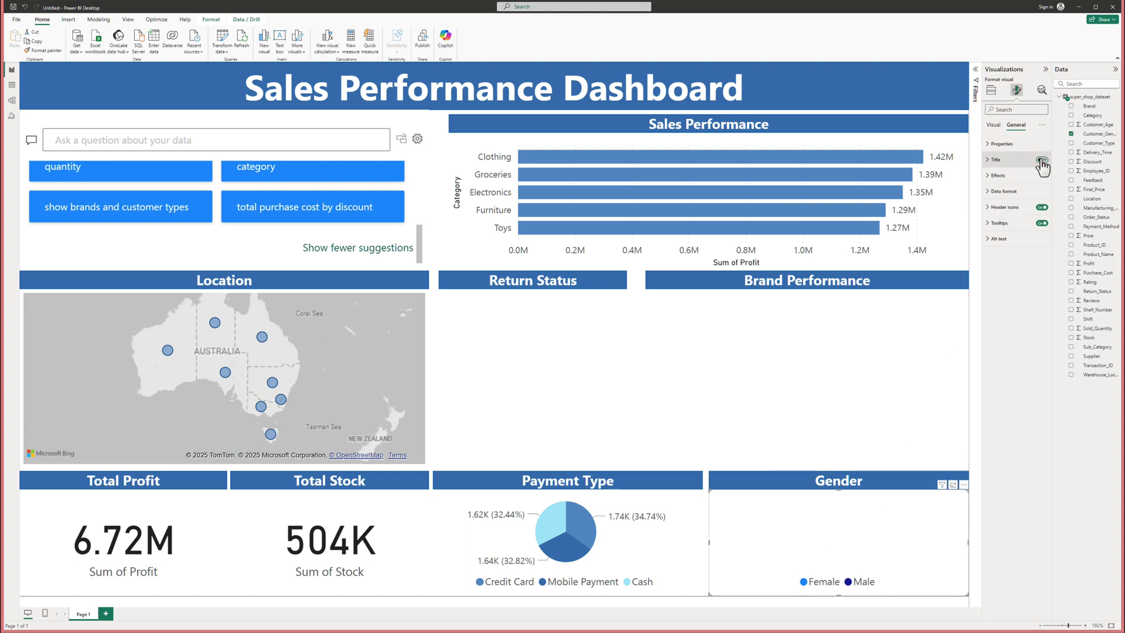
{"action": "left_click", "coordinate": [991, 92]}
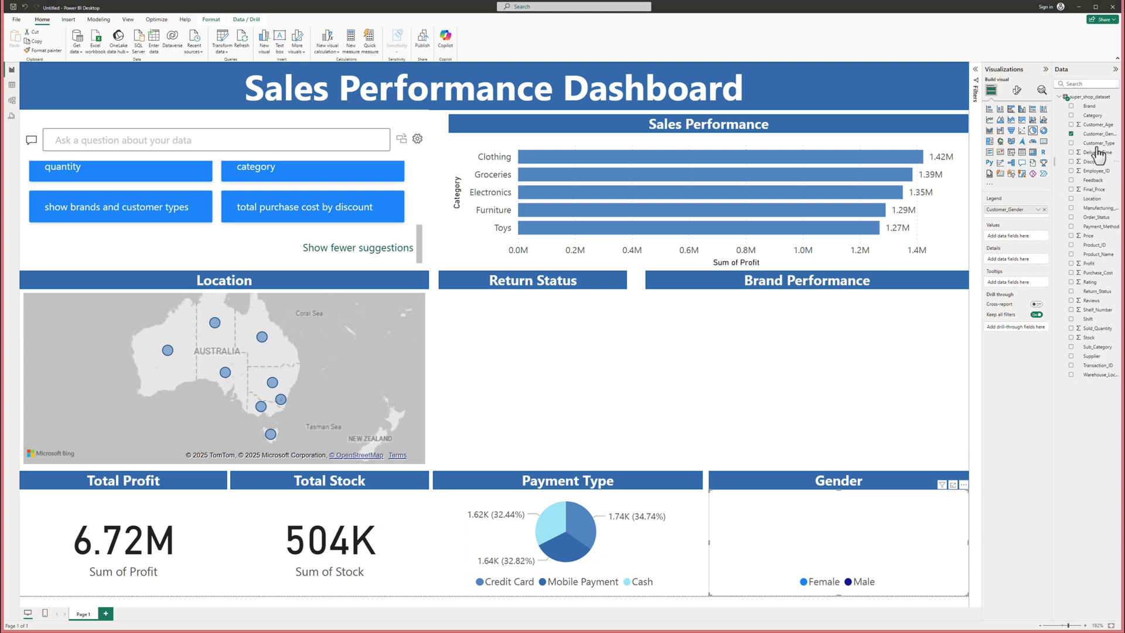
- Add Customer_Gender as the Gender pie chart's values, and color the Male slice light blue and the Female slice dark blue
{"action": "left_click_drag", "start_coordinate": [1093, 134], "coordinate": [1017, 237]}
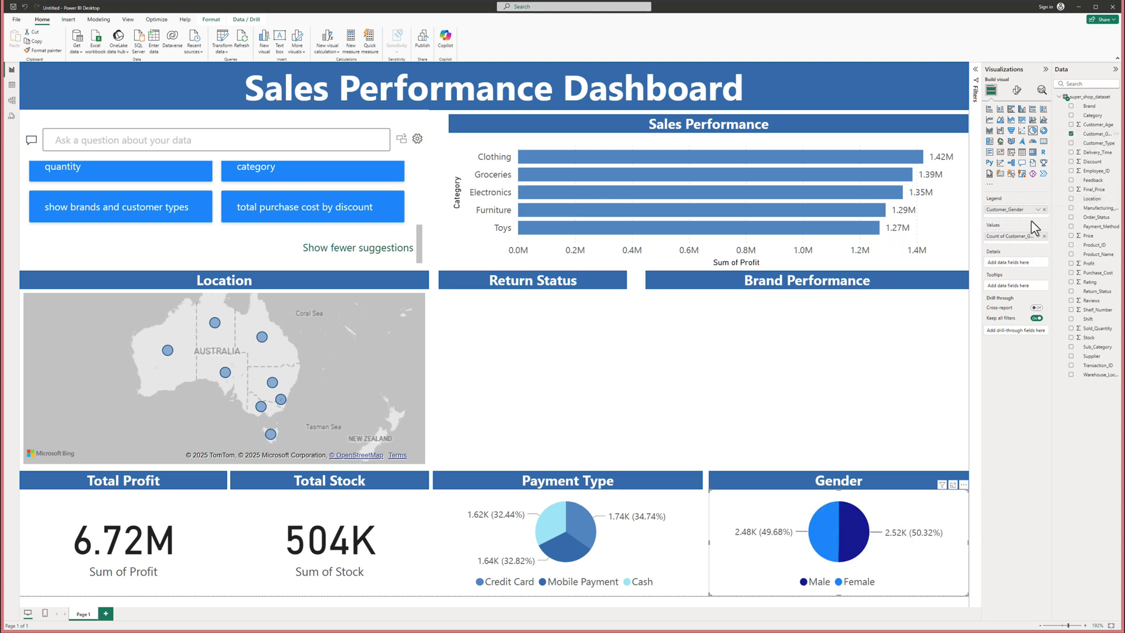
{"action": "left_click", "coordinate": [1016, 89]}
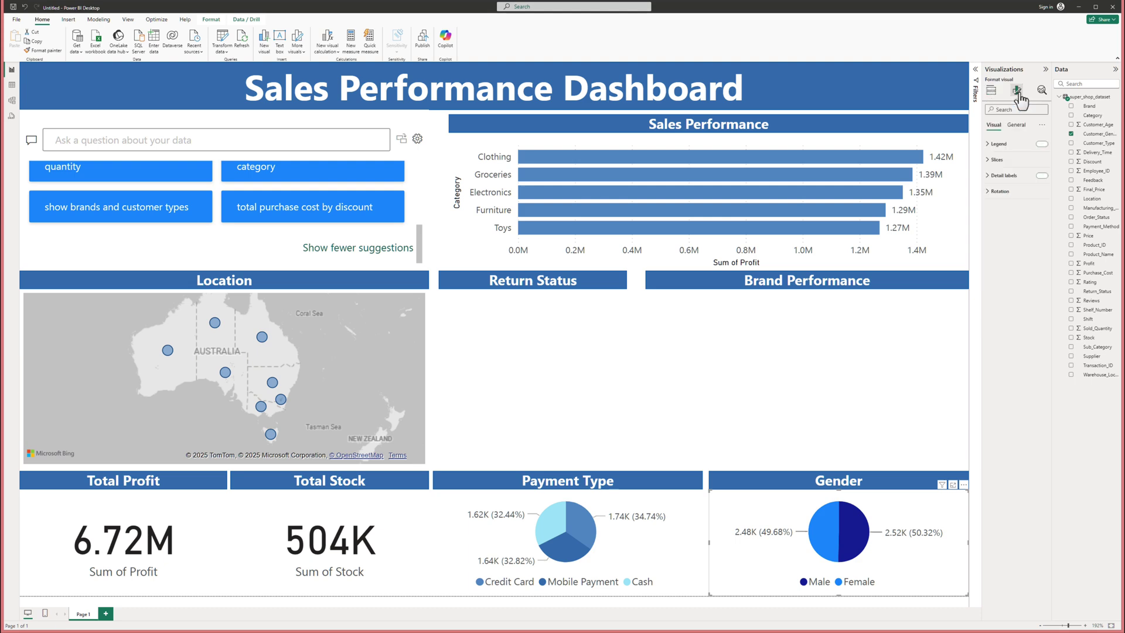
{"action": "left_click", "coordinate": [988, 159]}
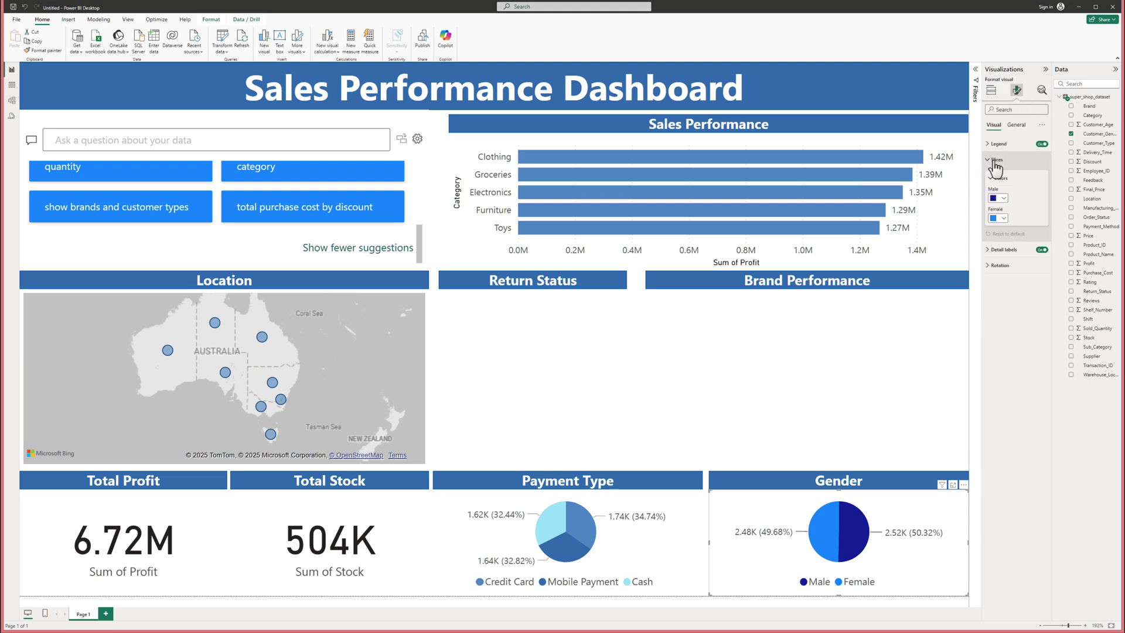
{"action": "left_click", "coordinate": [1000, 198]}
{"action": "left_click", "coordinate": [998, 314]}
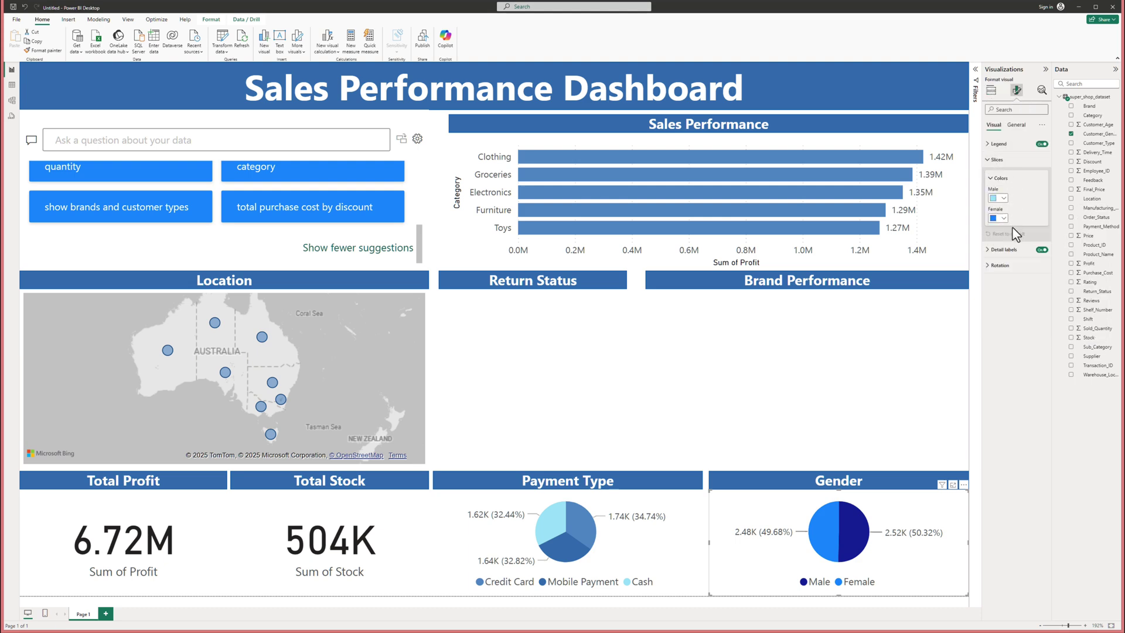
{"action": "left_click", "coordinate": [1002, 218]}
{"action": "left_click", "coordinate": [1009, 333]}
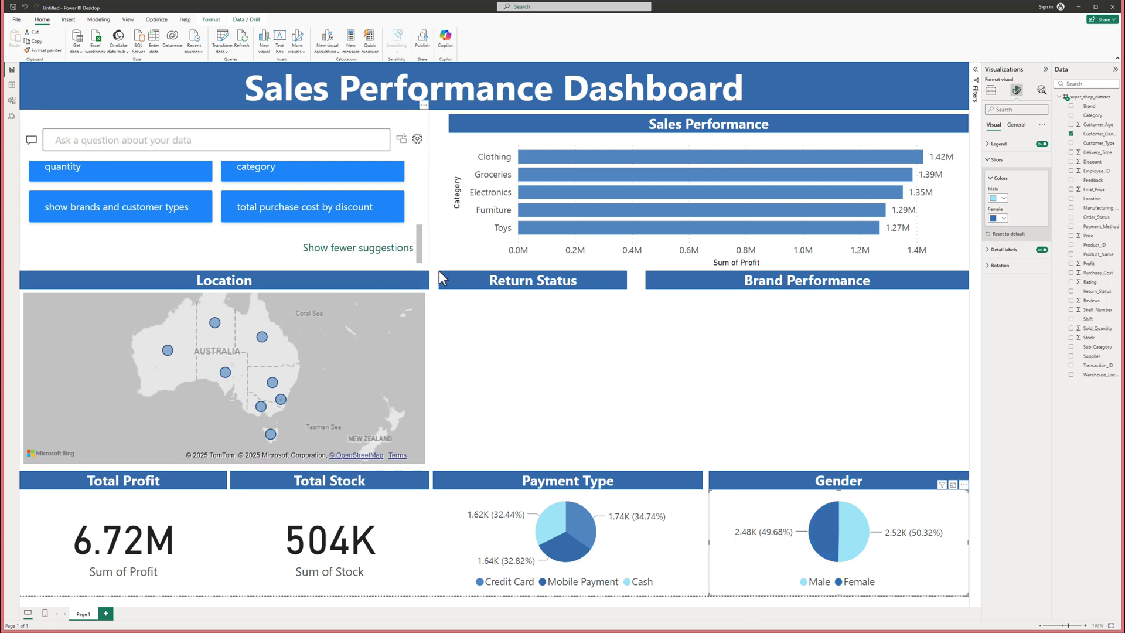
{"action": "left_click", "coordinate": [586, 328]}
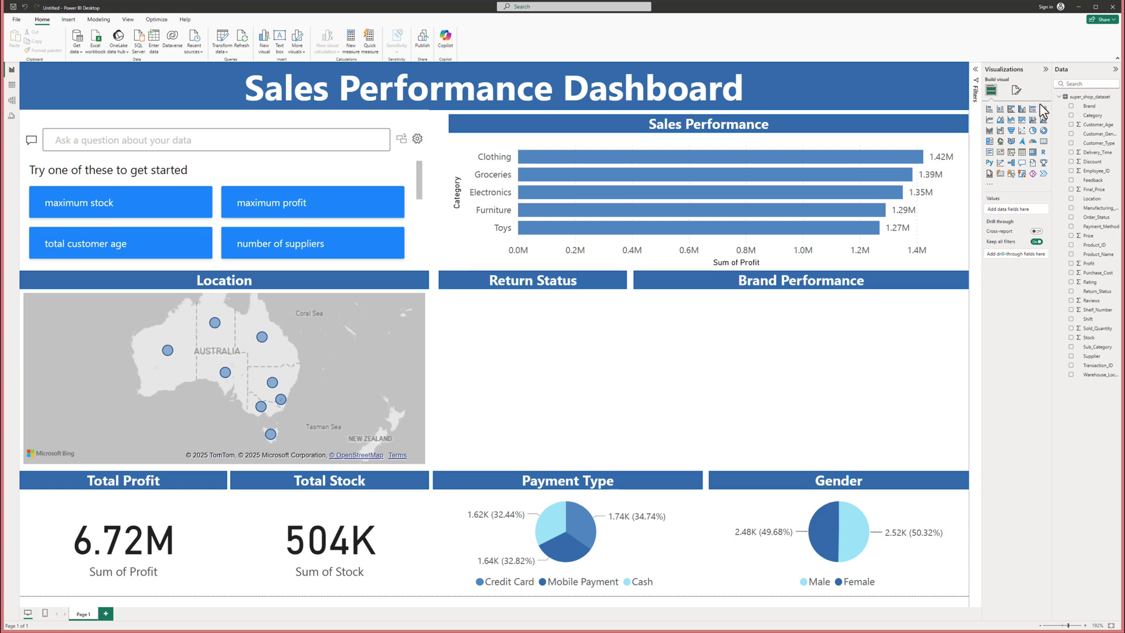
- Add a matrix sized to fit beneath the Brand Performance header, with Brand as rows and Profit as values
{"action": "left_click", "coordinate": [1033, 153]}
{"action": "left_click_drag", "start_coordinate": [541, 326], "coordinate": [726, 311]}
{"action": "left_click_drag", "start_coordinate": [822, 380], "coordinate": [968, 379]}
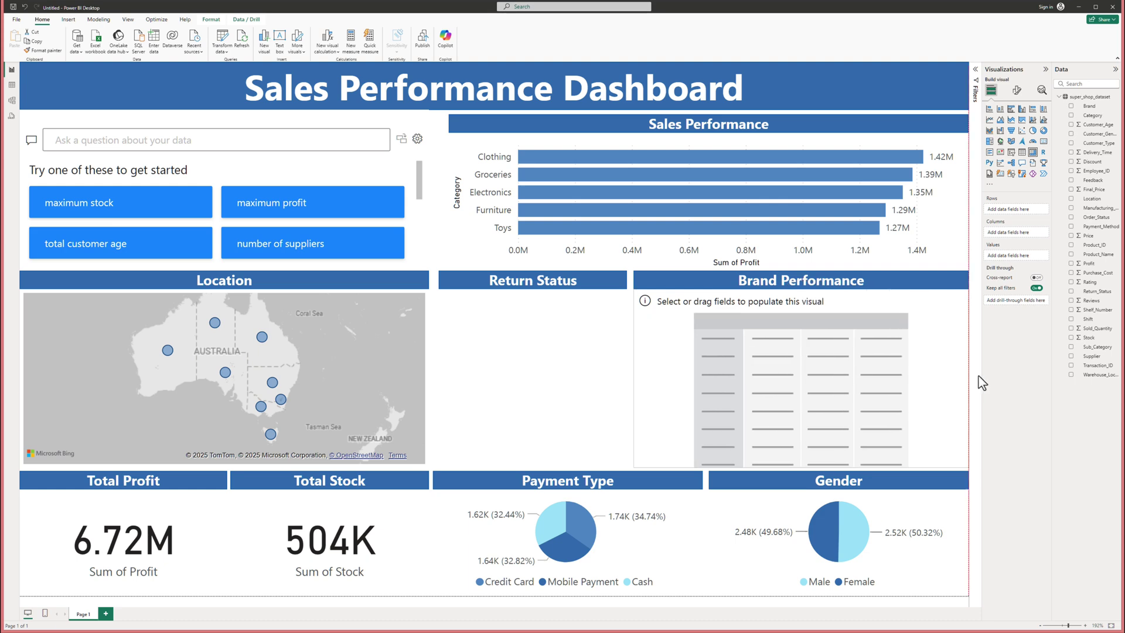
{"action": "left_click", "coordinate": [1071, 106]}
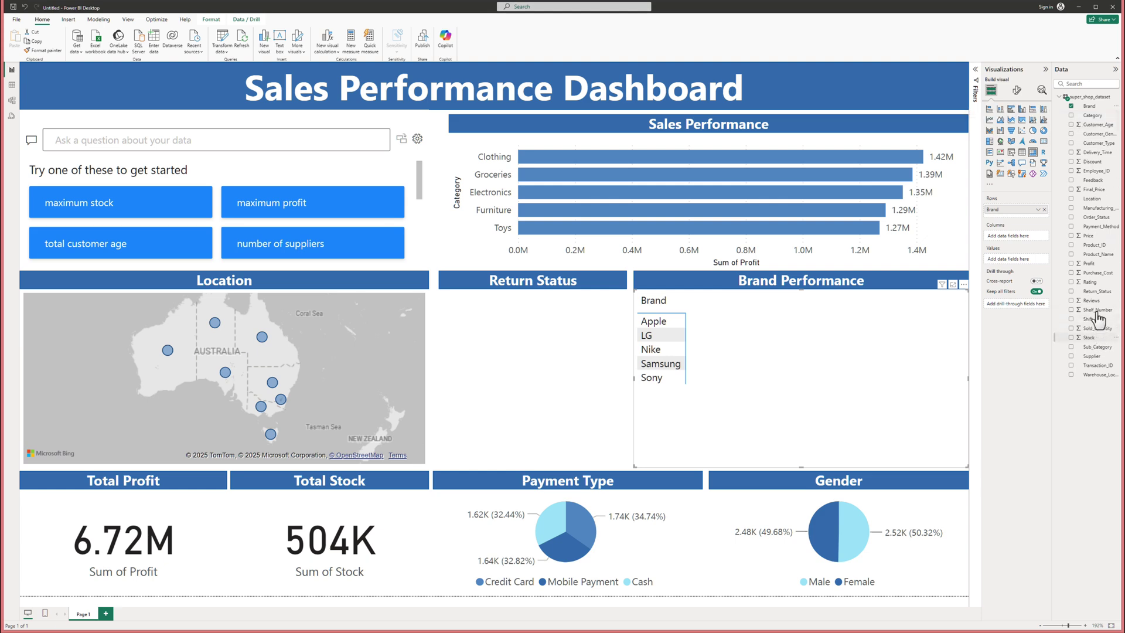
{"action": "left_click", "coordinate": [1071, 264]}
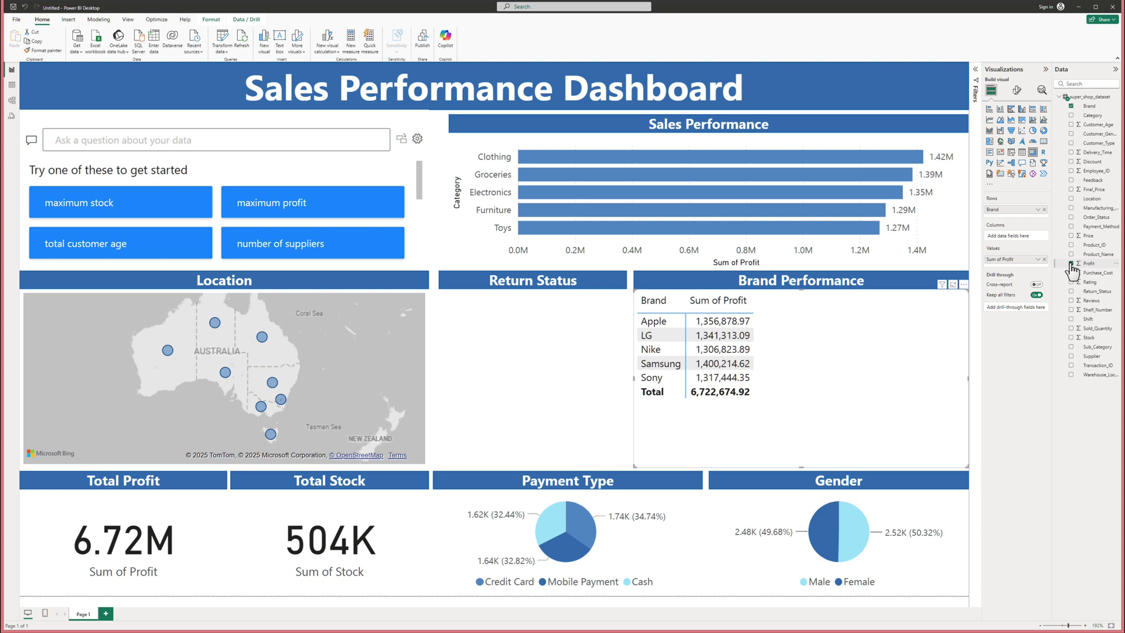
{"action": "left_click", "coordinate": [1071, 199]}
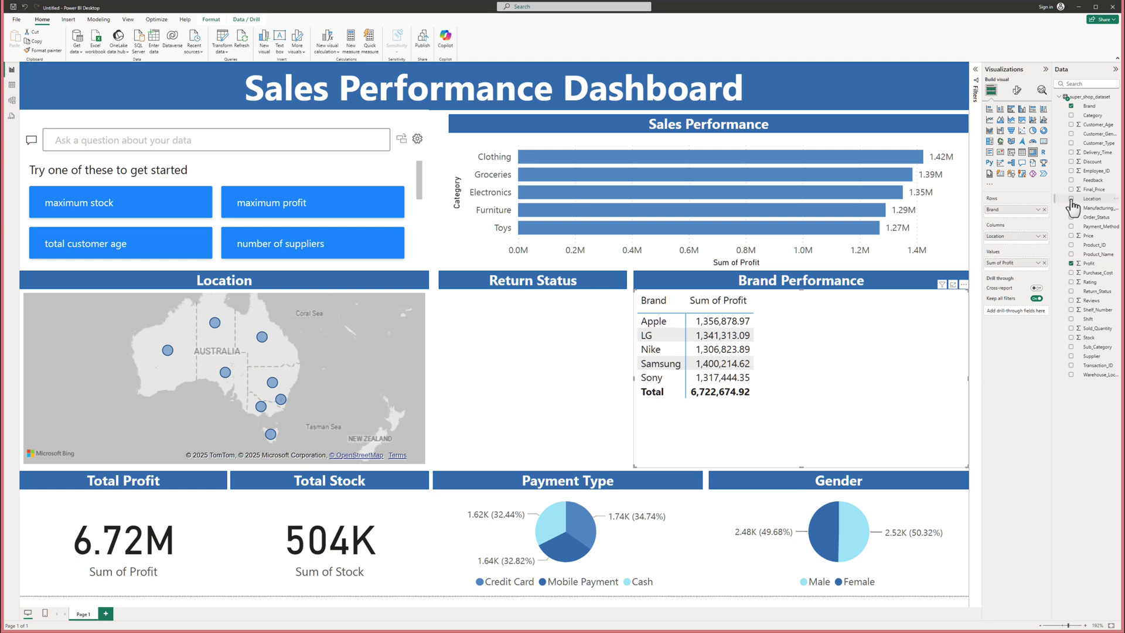
{"action": "left_click", "coordinate": [1071, 199]}
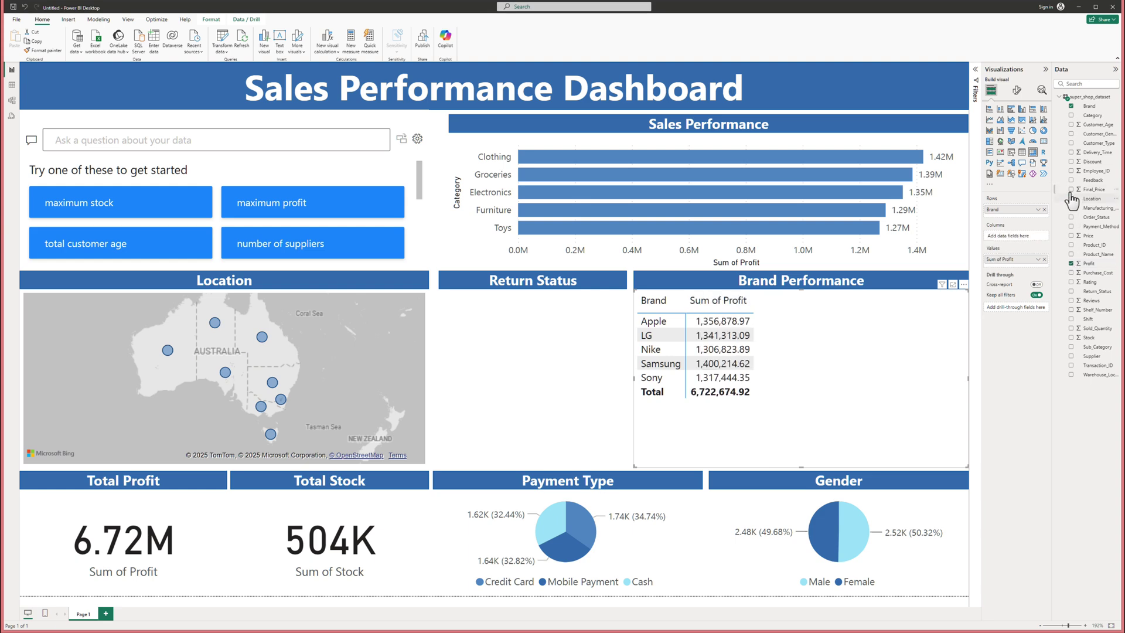
{"action": "left_click", "coordinate": [1072, 115]}
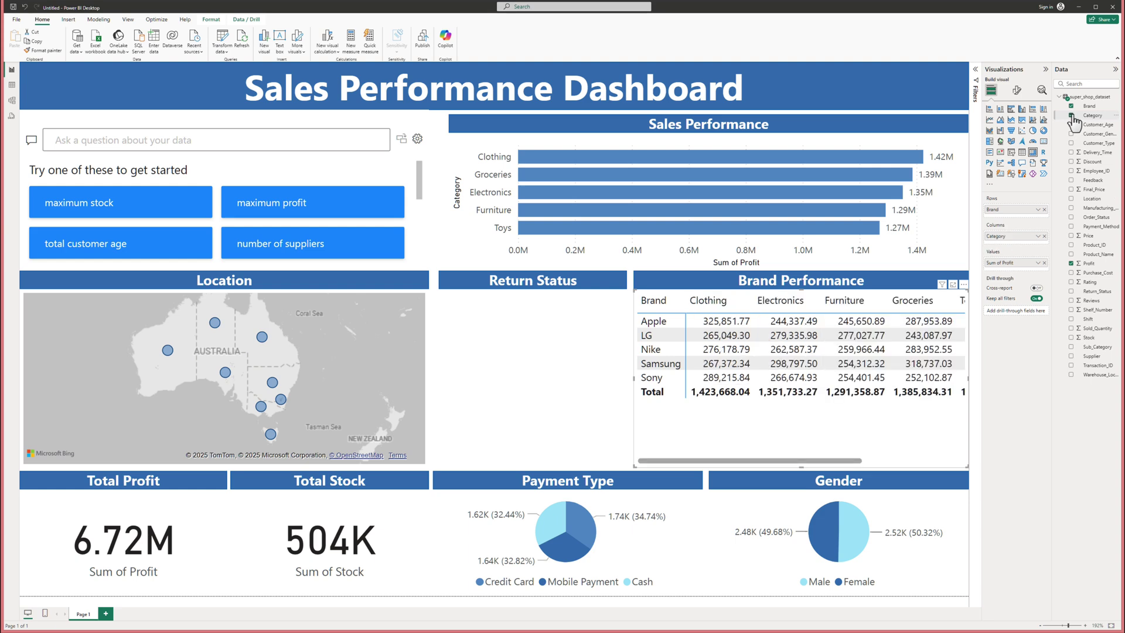
{"action": "left_click", "coordinate": [1071, 115]}
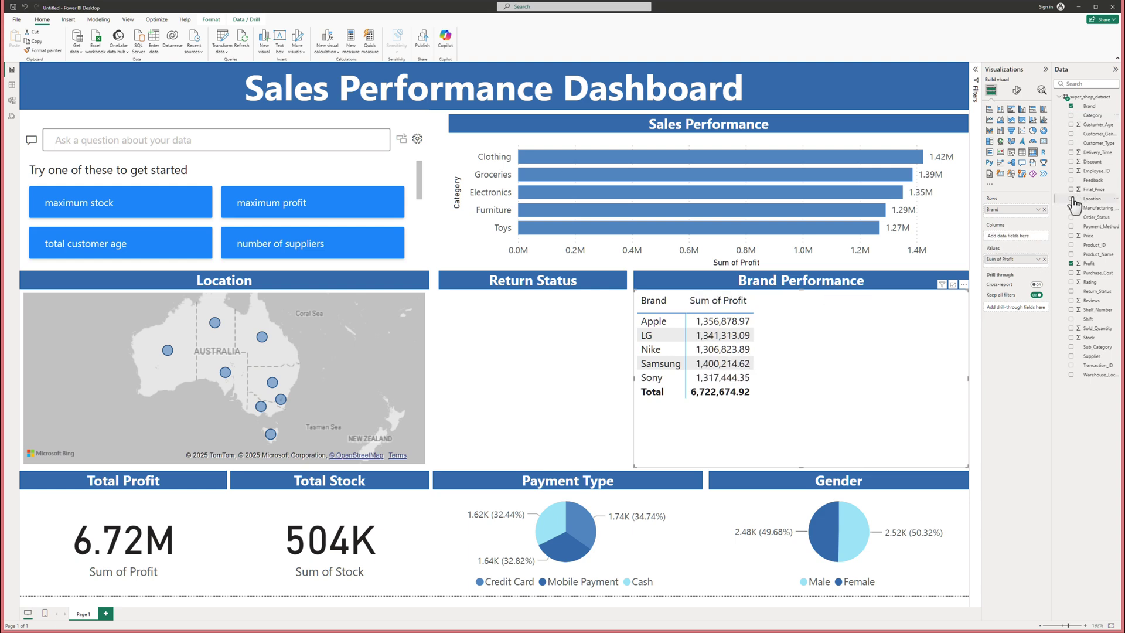
- Add Sold_Quantity and the average of Rating to the brand matrix's values, with rows sorted by Sum of Profit in descending order
{"action": "left_click", "coordinate": [1072, 328]}
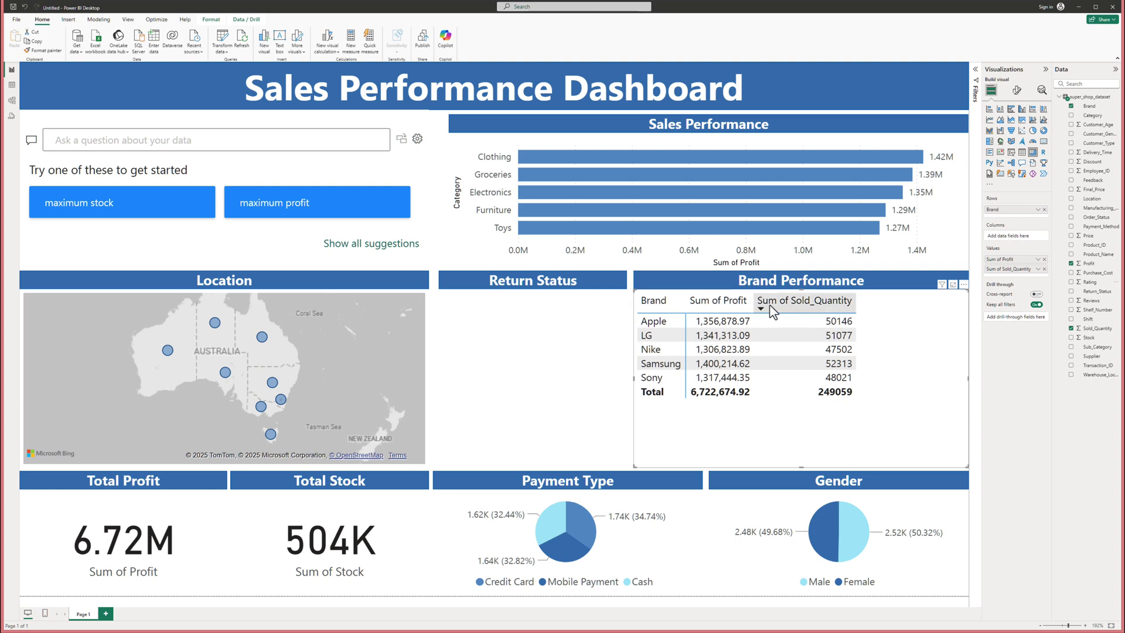
{"action": "left_click", "coordinate": [693, 314]}
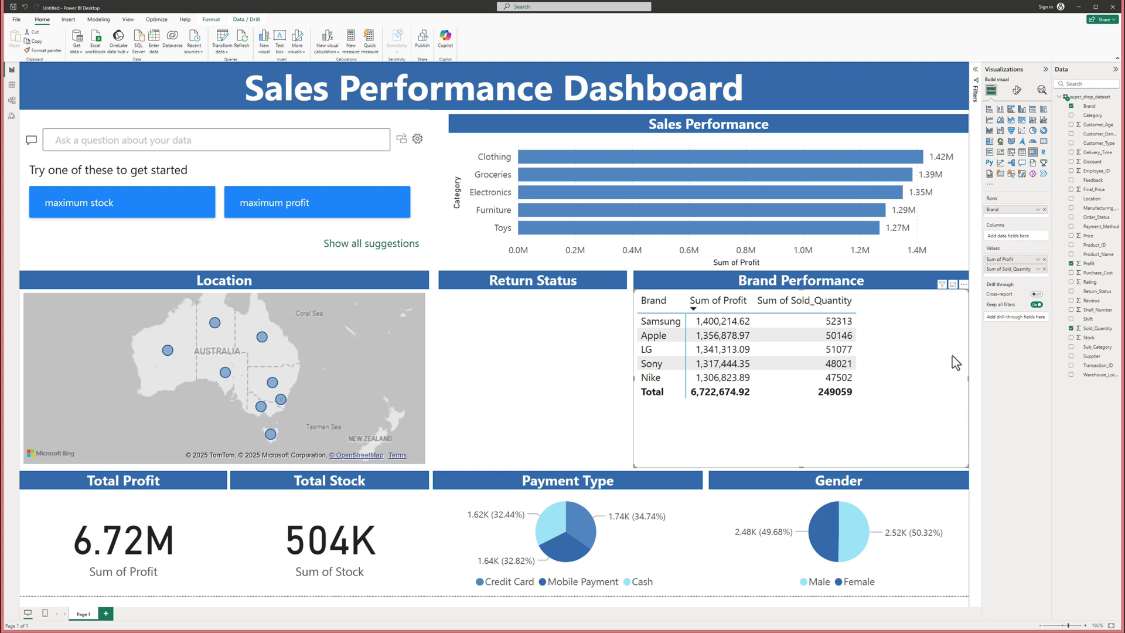
{"action": "left_click", "coordinate": [1071, 283]}
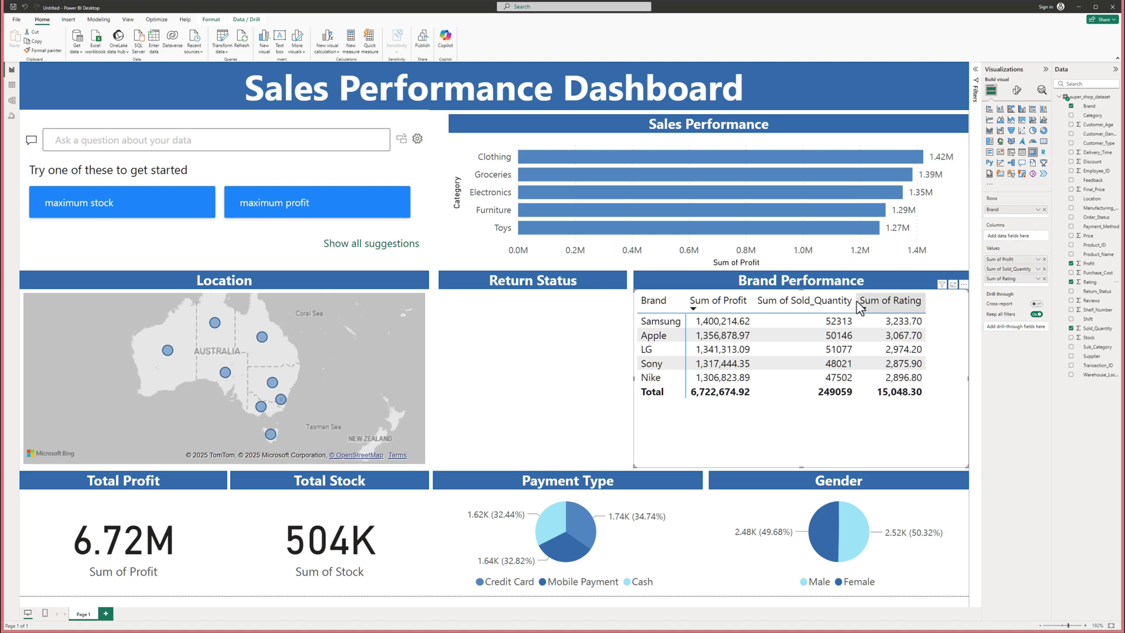
{"action": "left_click", "coordinate": [1037, 279]}
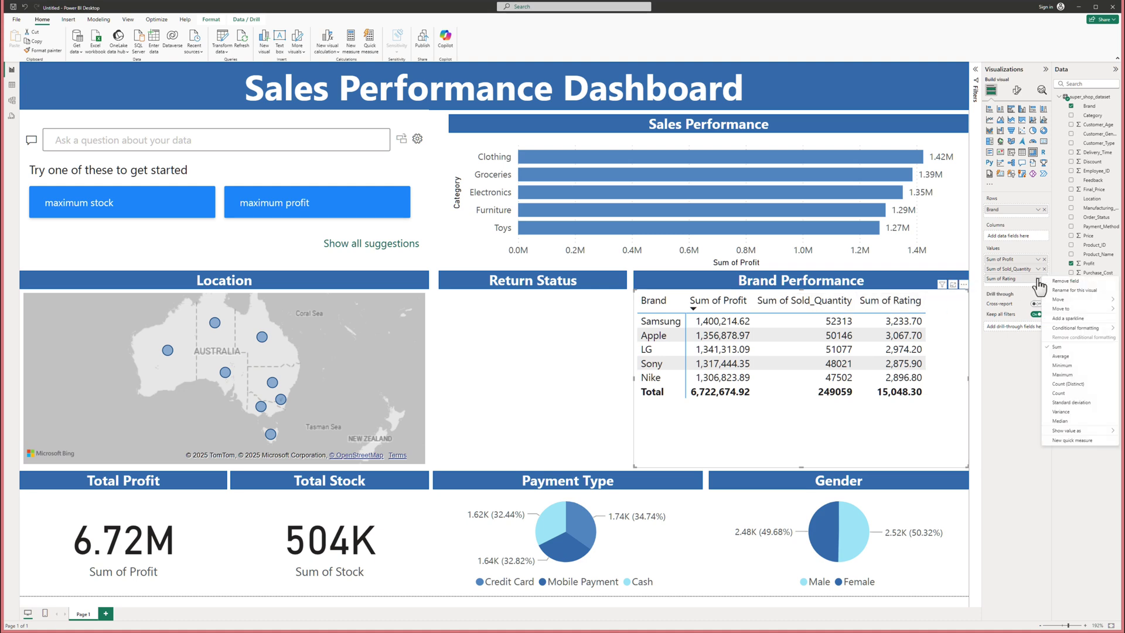
{"action": "left_click", "coordinate": [1070, 356]}
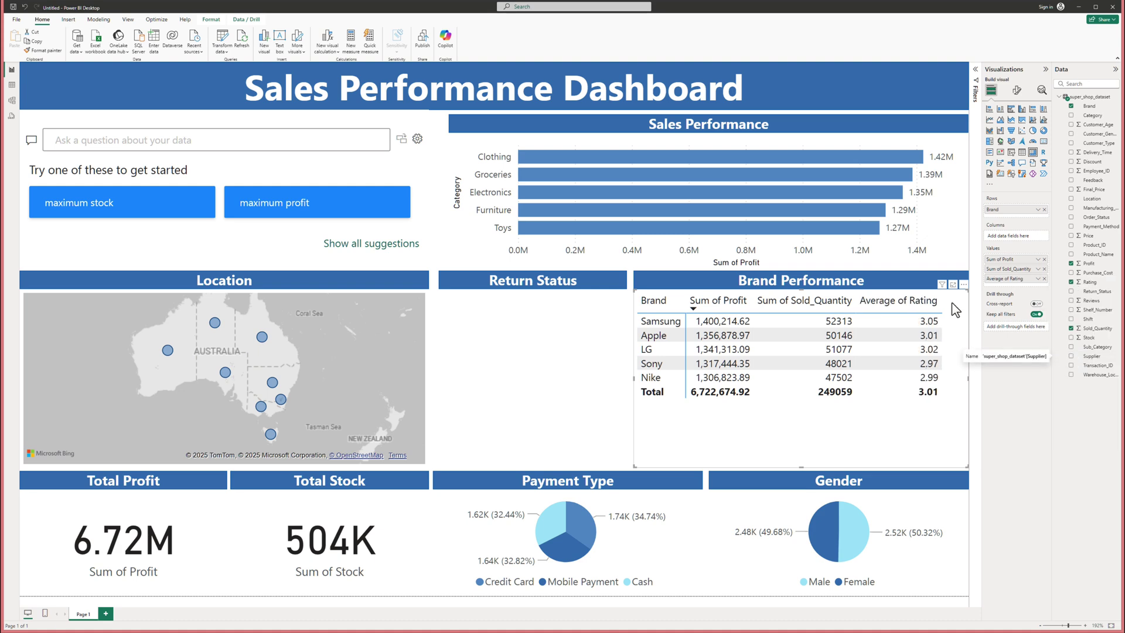
- Widen the Average of Rating, Sum of Sold_Quantity and Sum of Profit columns of the brand matrix slightly
{"action": "left_click_drag", "start_coordinate": [941, 302], "coordinate": [957, 302]}
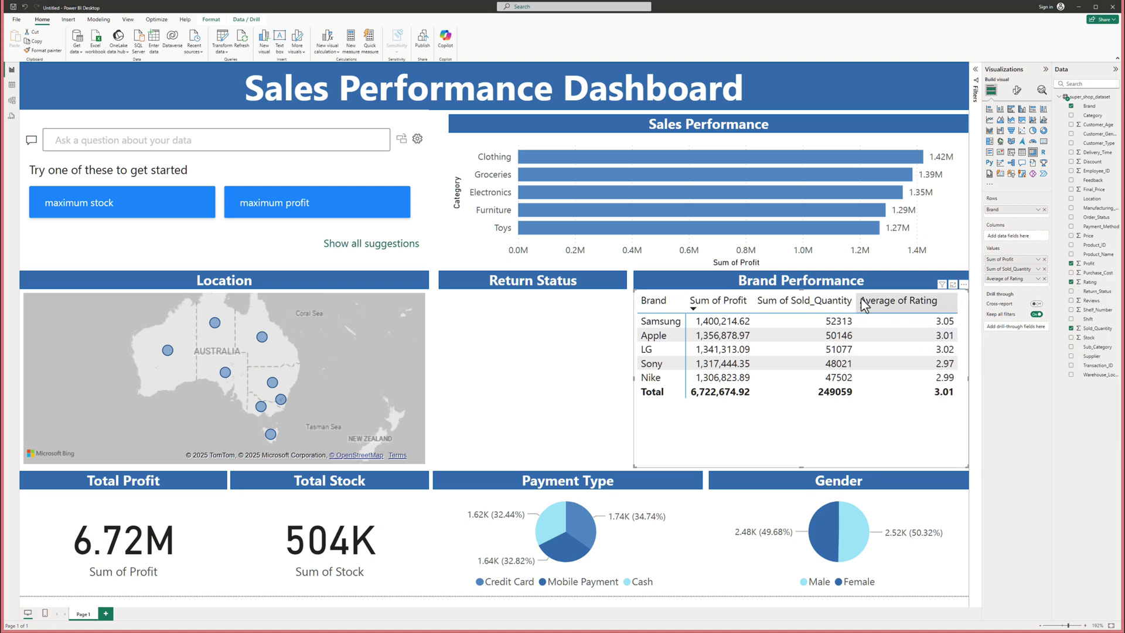
{"action": "left_click_drag", "start_coordinate": [856, 302], "coordinate": [859, 302]}
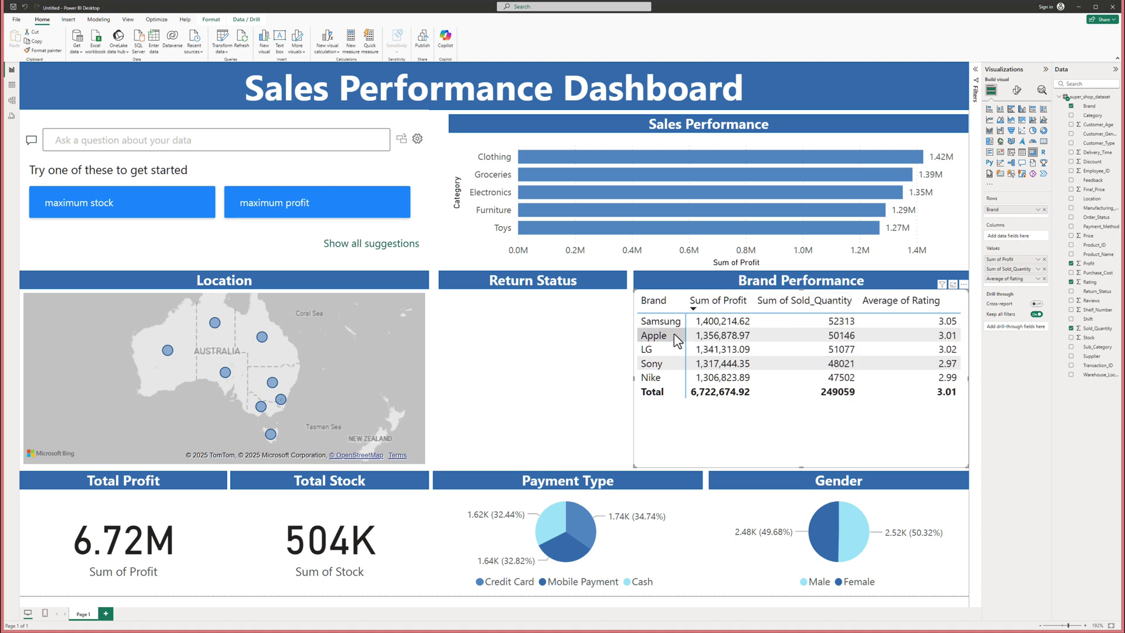
{"action": "left_click_drag", "start_coordinate": [755, 300], "coordinate": [760, 301]}
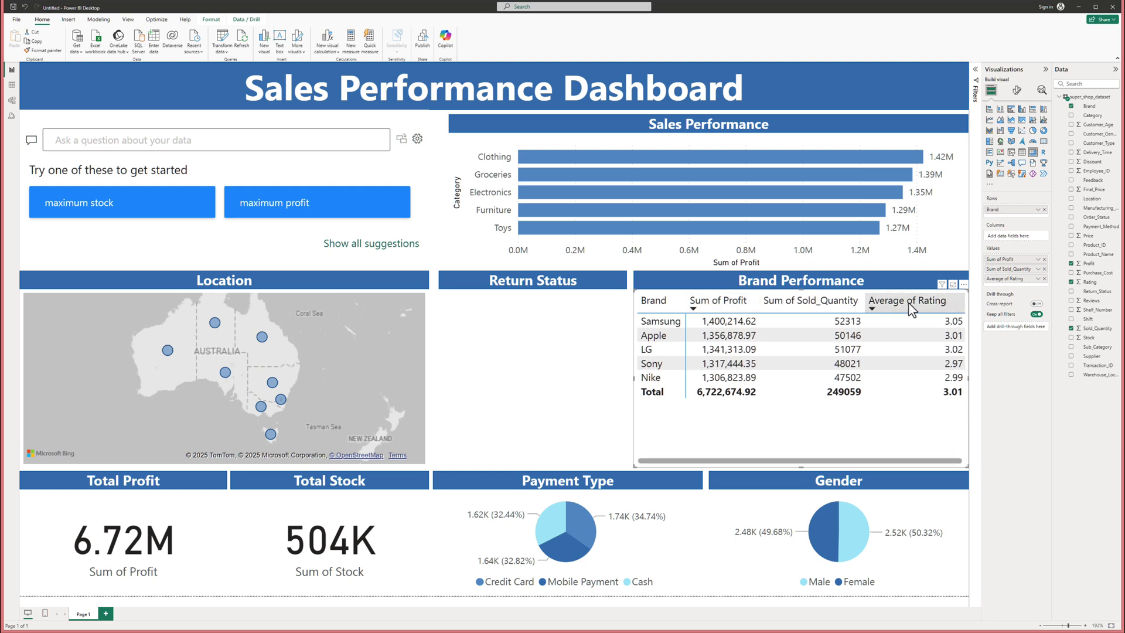
- Add data bars to the matrix's Sum of Profit values through conditional formatting, with the positive bar color #A1E3F9
{"action": "left_click", "coordinate": [726, 324]}
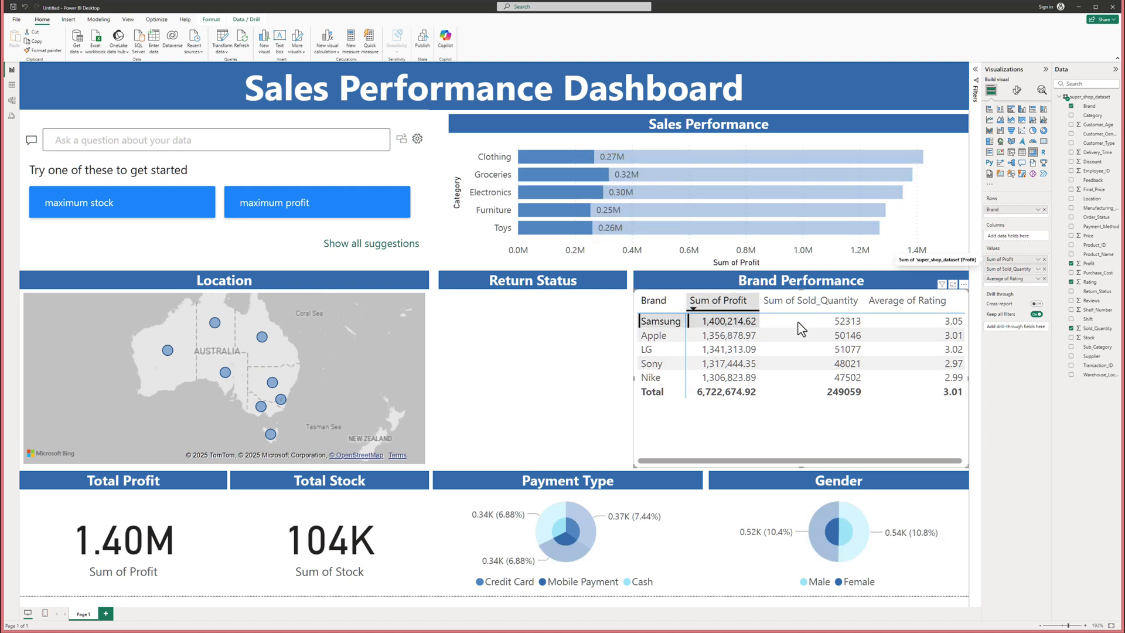
{"action": "left_click", "coordinate": [1037, 259]}
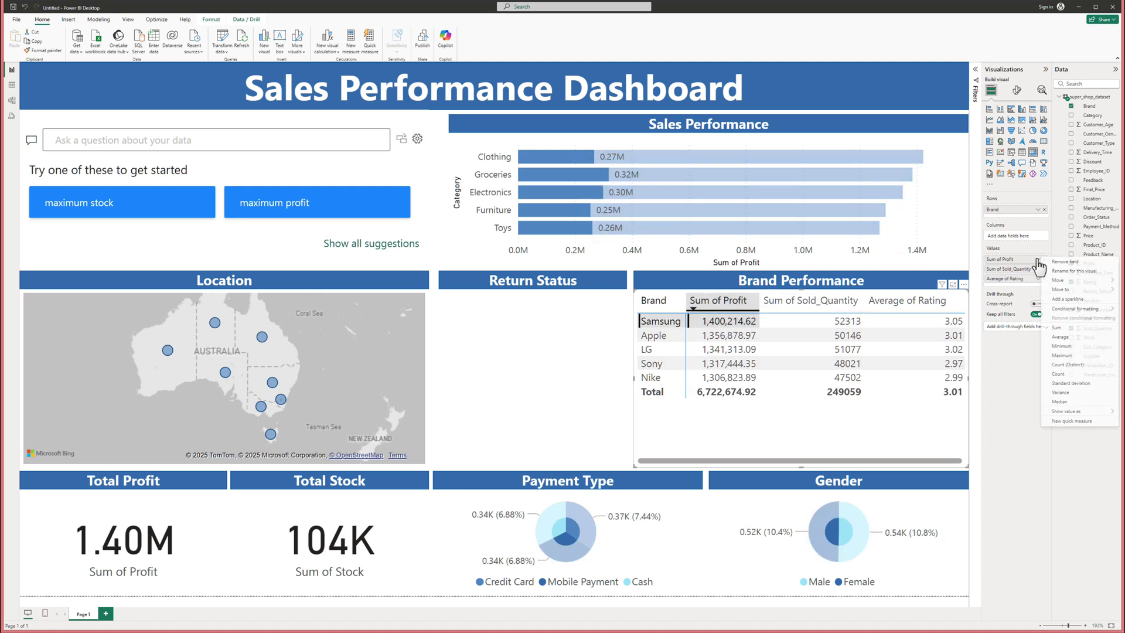
{"action": "mouse_move", "coordinate": [1078, 308]}
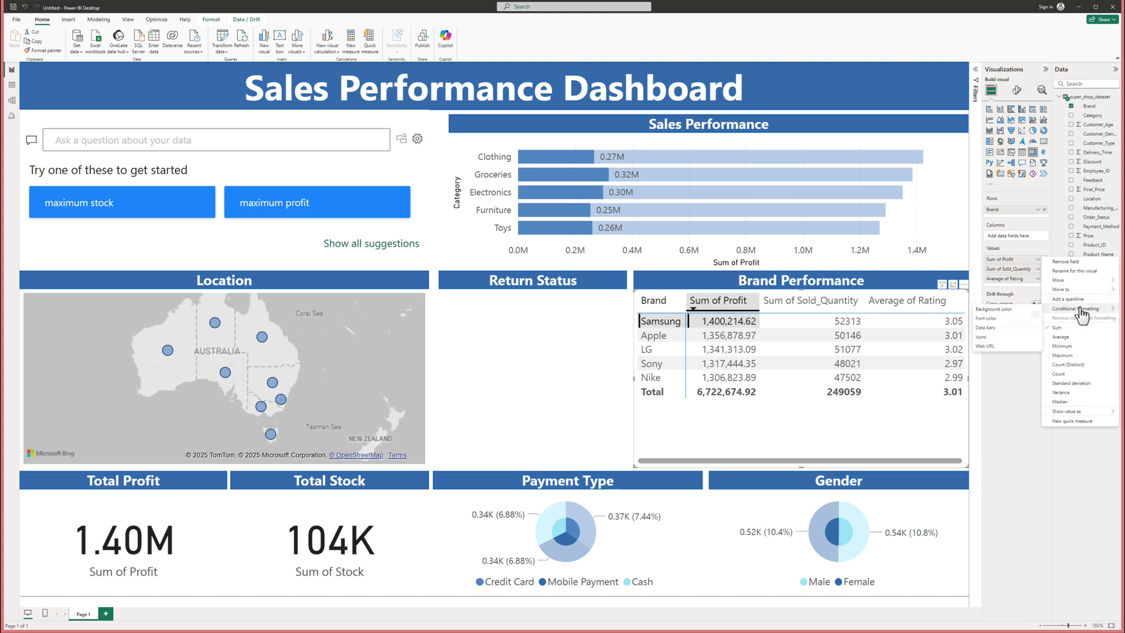
{"action": "left_click", "coordinate": [990, 327]}
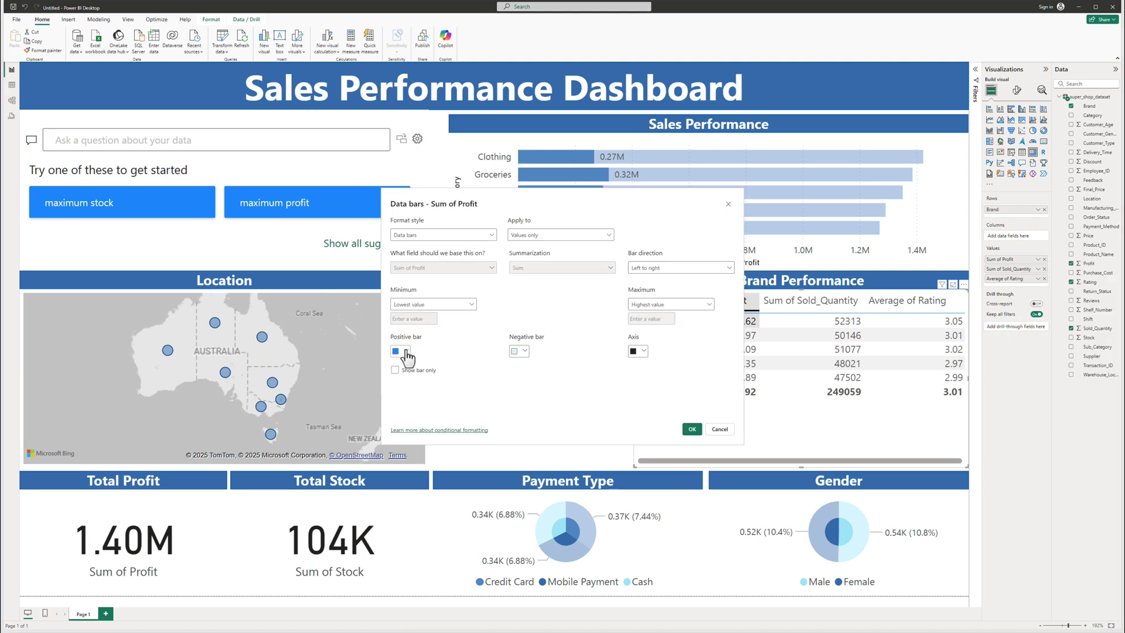
{"action": "left_click", "coordinate": [402, 352]}
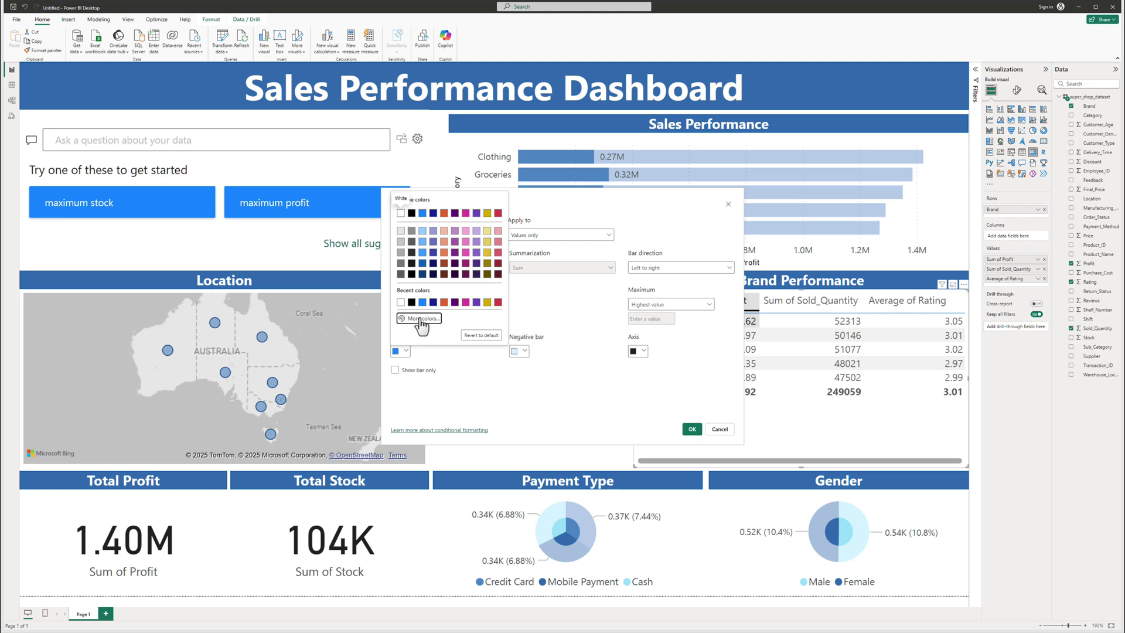
{"action": "left_click", "coordinate": [418, 319]}
{"action": "left_click", "coordinate": [428, 311]}
{"action": "type", "text": "#A1E3F9"}
{"action": "left_click", "coordinate": [464, 350]}
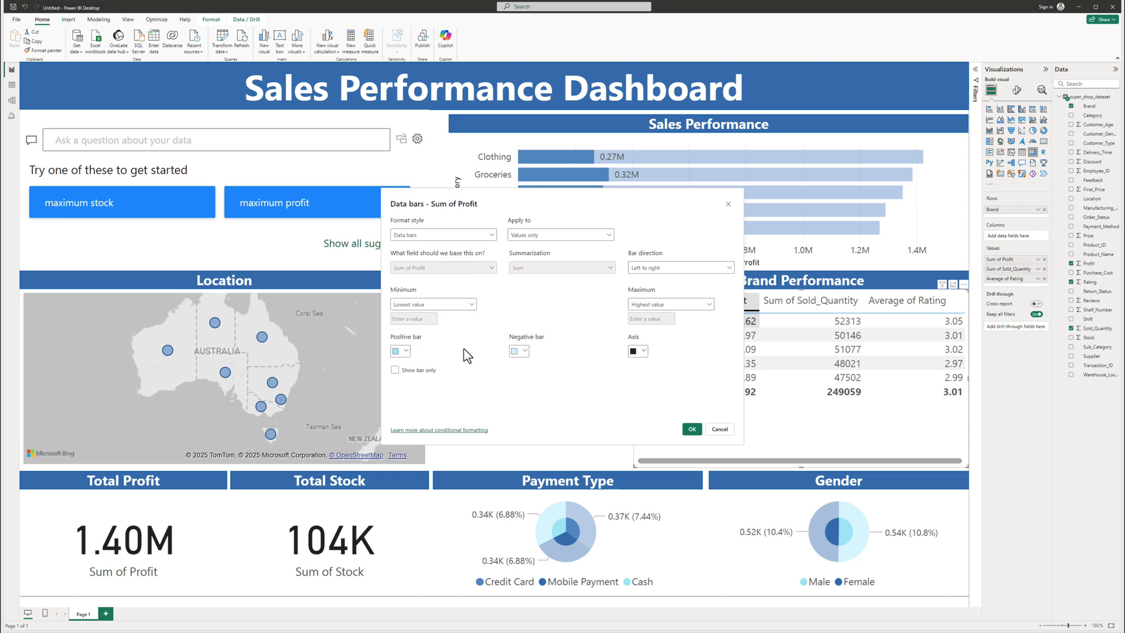
{"action": "left_click", "coordinate": [690, 430]}
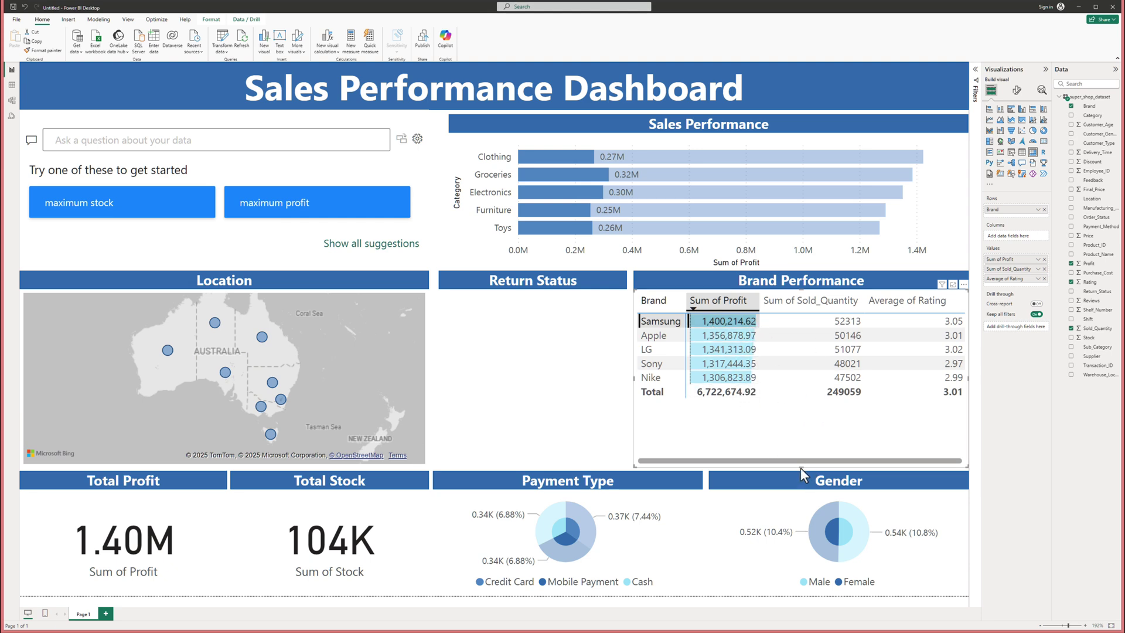
- Sort the brand matrix by Sum of Sold_Quantity in descending order, and turn its blank rows on and off again
{"action": "left_click", "coordinate": [859, 302]}
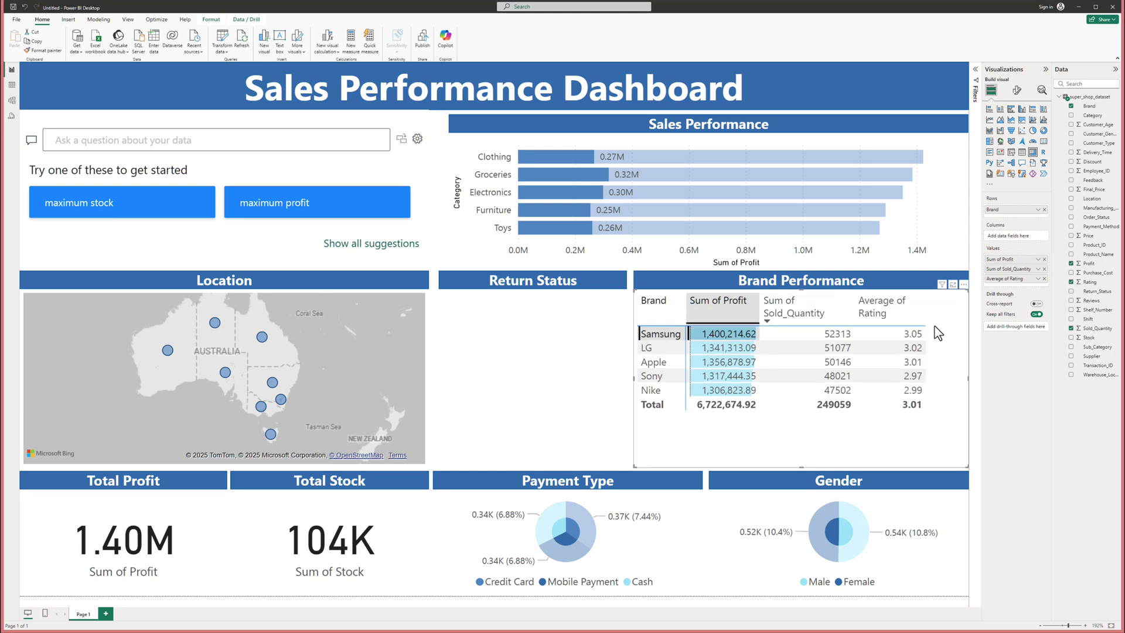
{"action": "left_click", "coordinate": [1016, 92]}
{"action": "left_click", "coordinate": [1041, 176]}
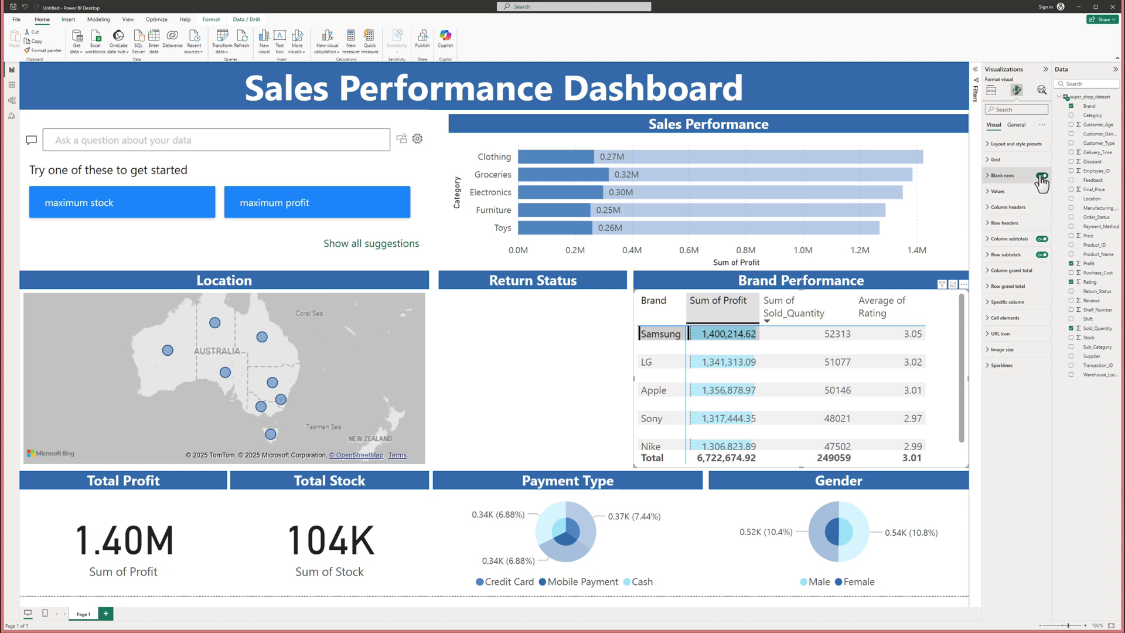
{"action": "left_click", "coordinate": [1041, 176]}
- Try the Bold header, Alternating rows and Flashy rows style presets on the brand matrix, and return it to the Default style
{"action": "left_click", "coordinate": [1010, 144]}
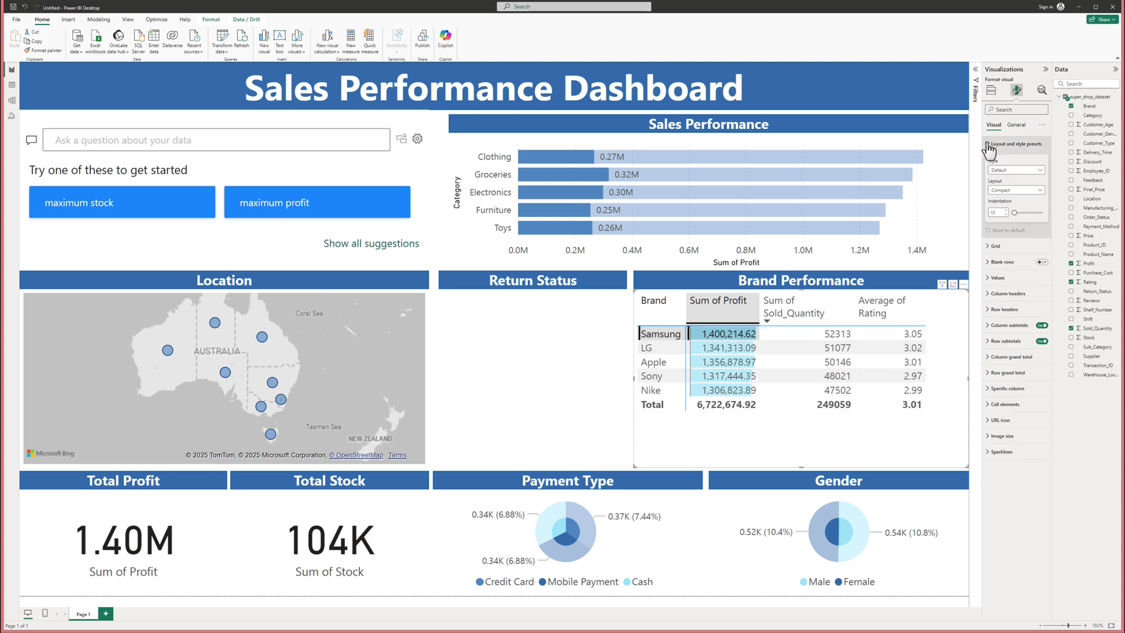
{"action": "left_click", "coordinate": [1022, 171]}
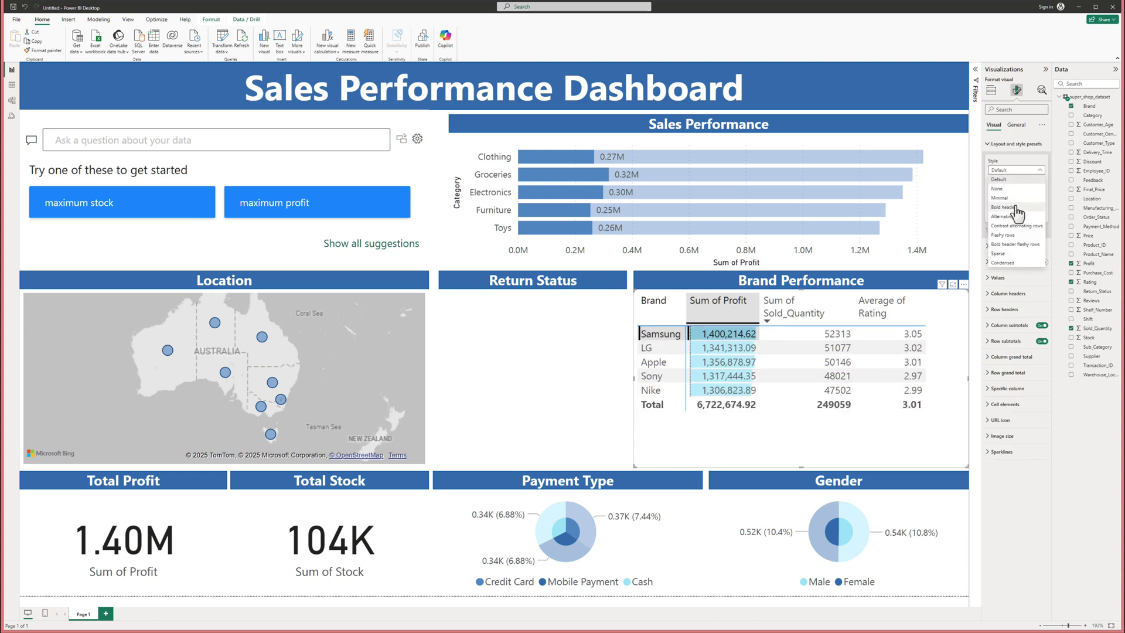
{"action": "left_click", "coordinate": [1016, 209]}
{"action": "left_click", "coordinate": [1023, 169]}
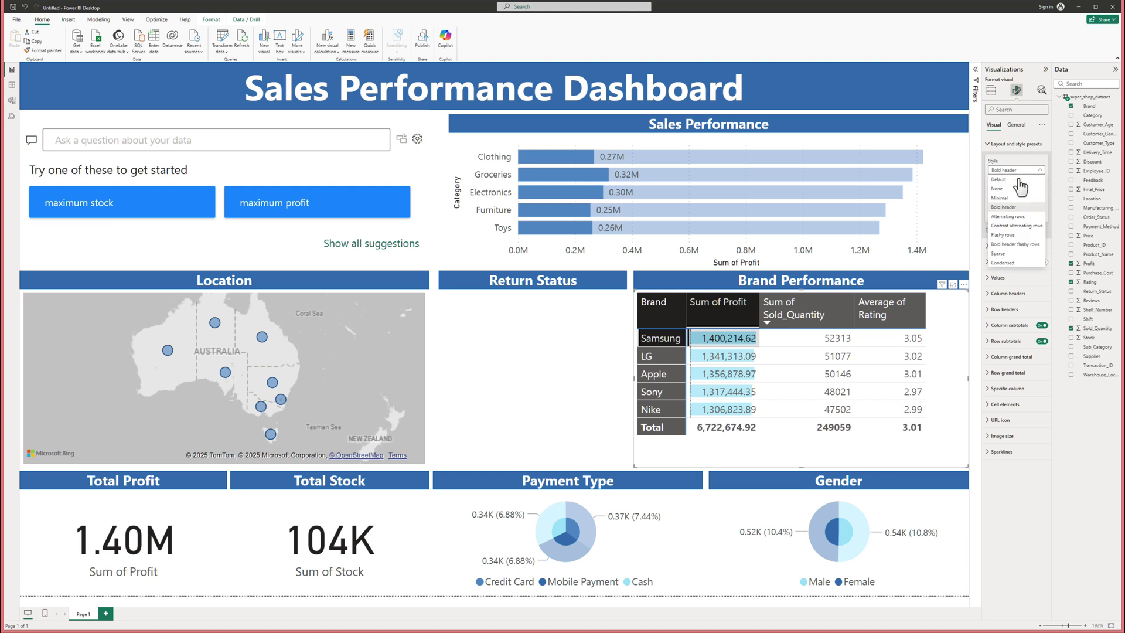
{"action": "left_click", "coordinate": [1016, 217]}
{"action": "left_click", "coordinate": [1021, 170]}
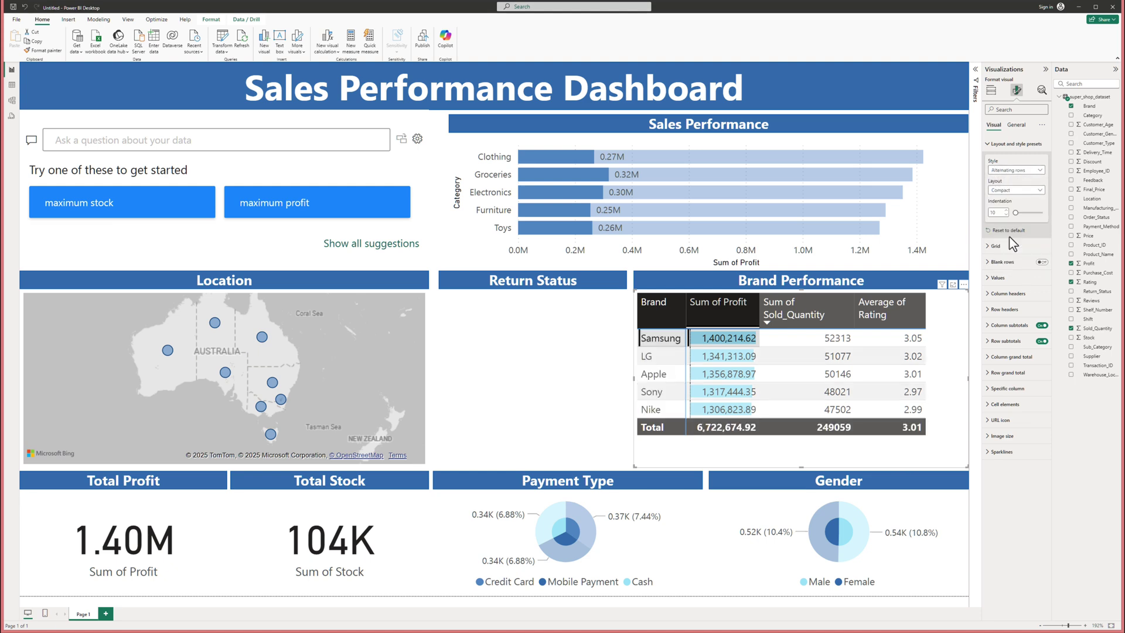
{"action": "left_click", "coordinate": [1008, 236]}
{"action": "left_click", "coordinate": [1020, 170]}
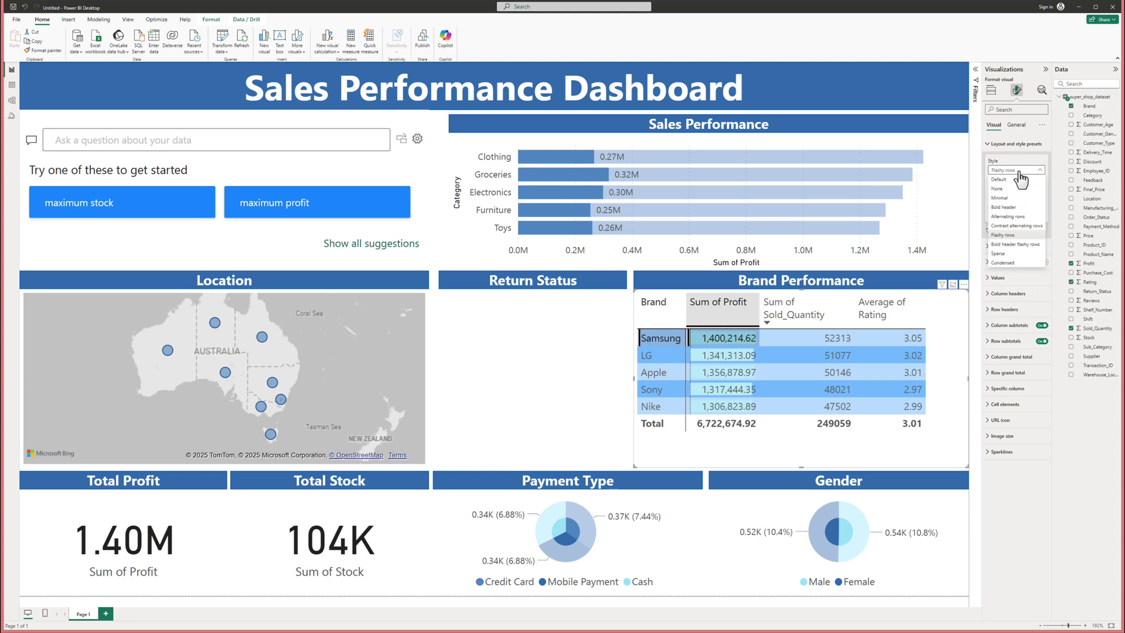
{"action": "left_click", "coordinate": [1020, 178]}
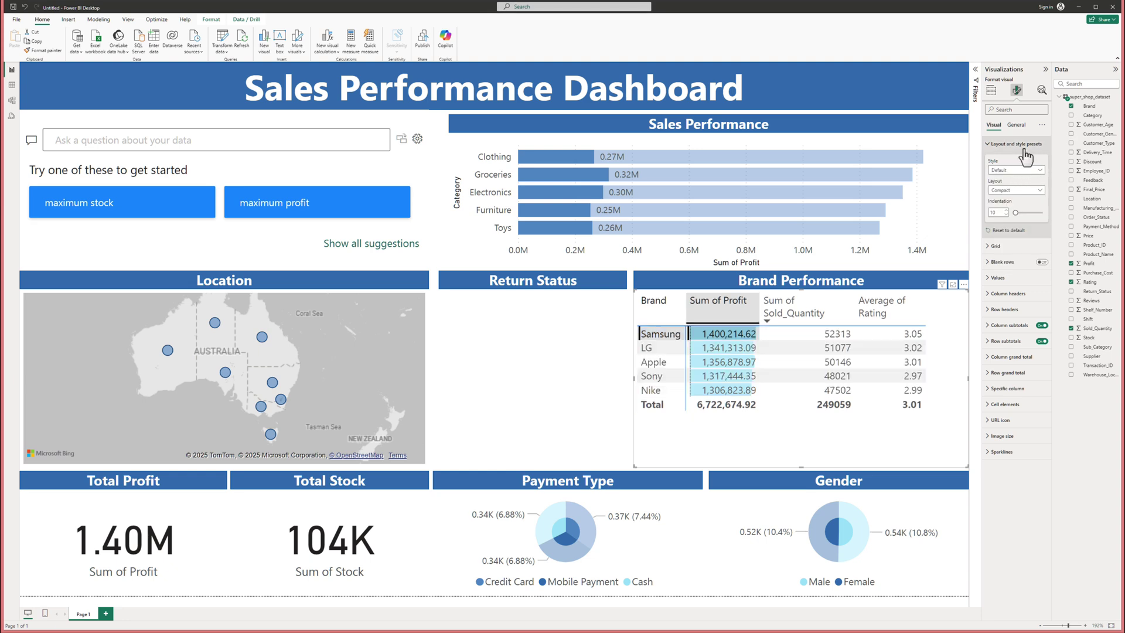
- Set the font size of the brand matrix's column headers to 14
{"action": "left_click", "coordinate": [991, 294]}
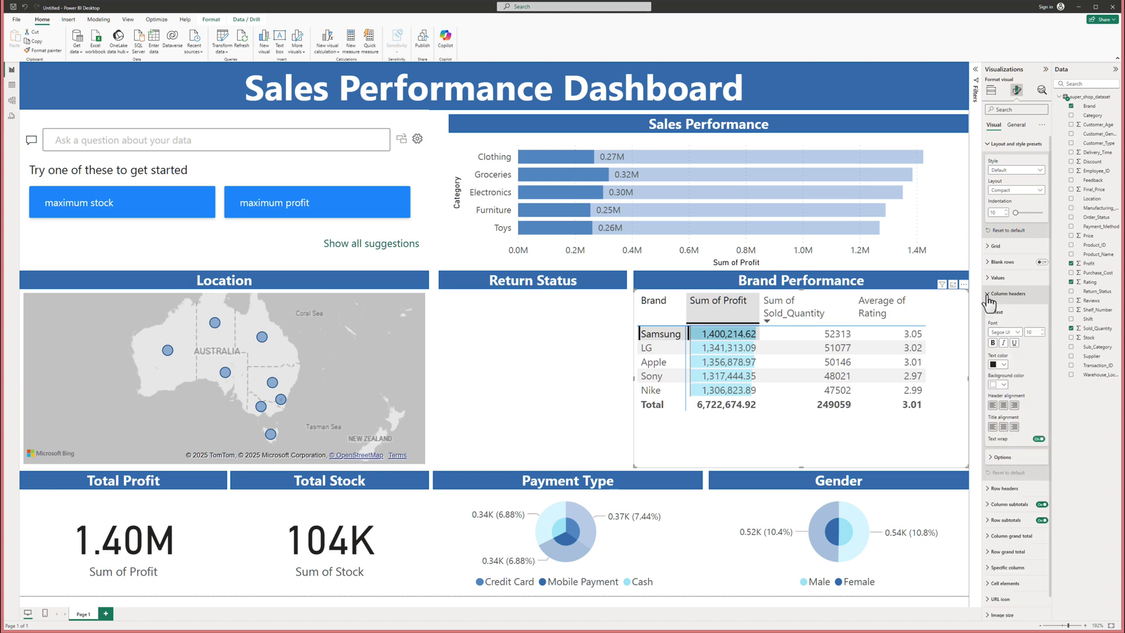
{"action": "left_click", "coordinate": [1042, 332]}
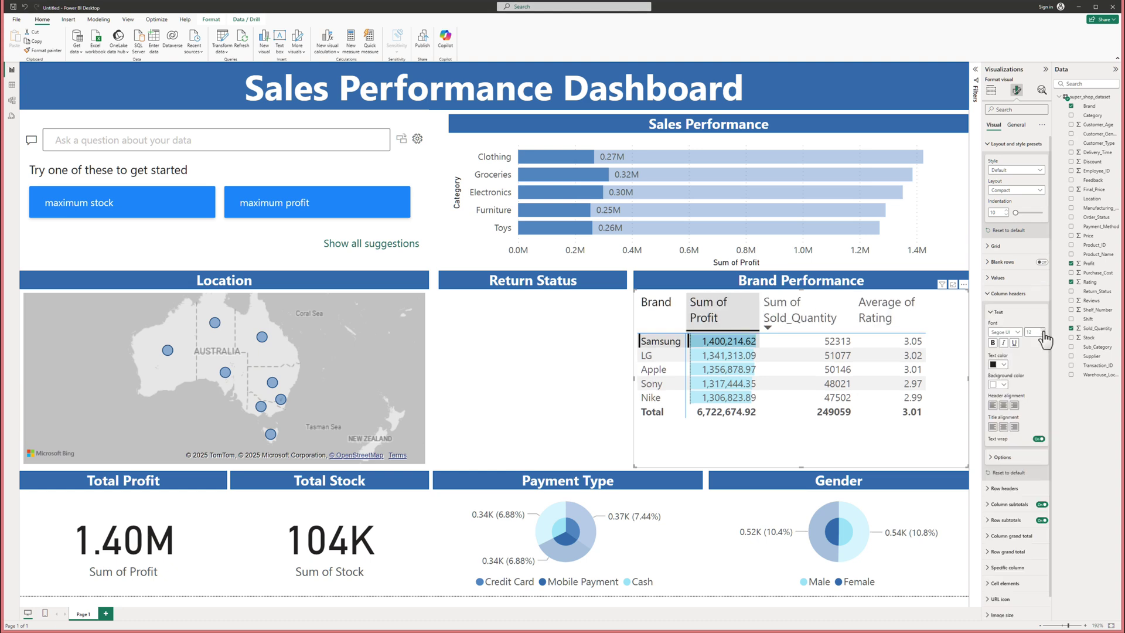
{"action": "left_click", "coordinate": [1042, 331]}
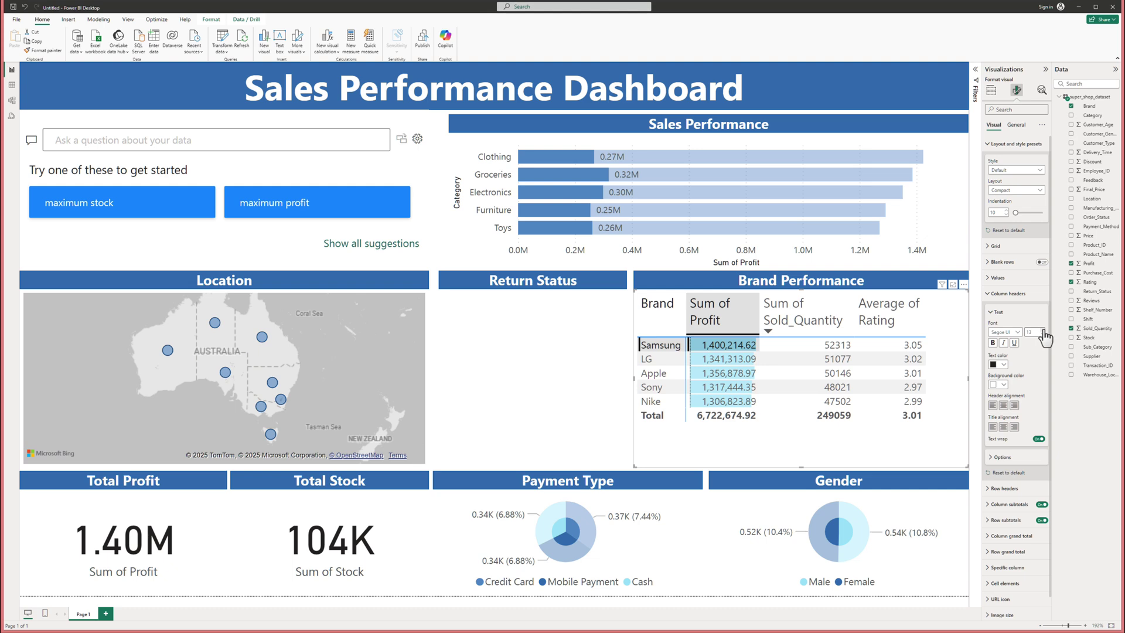
{"action": "left_click", "coordinate": [1042, 332]}
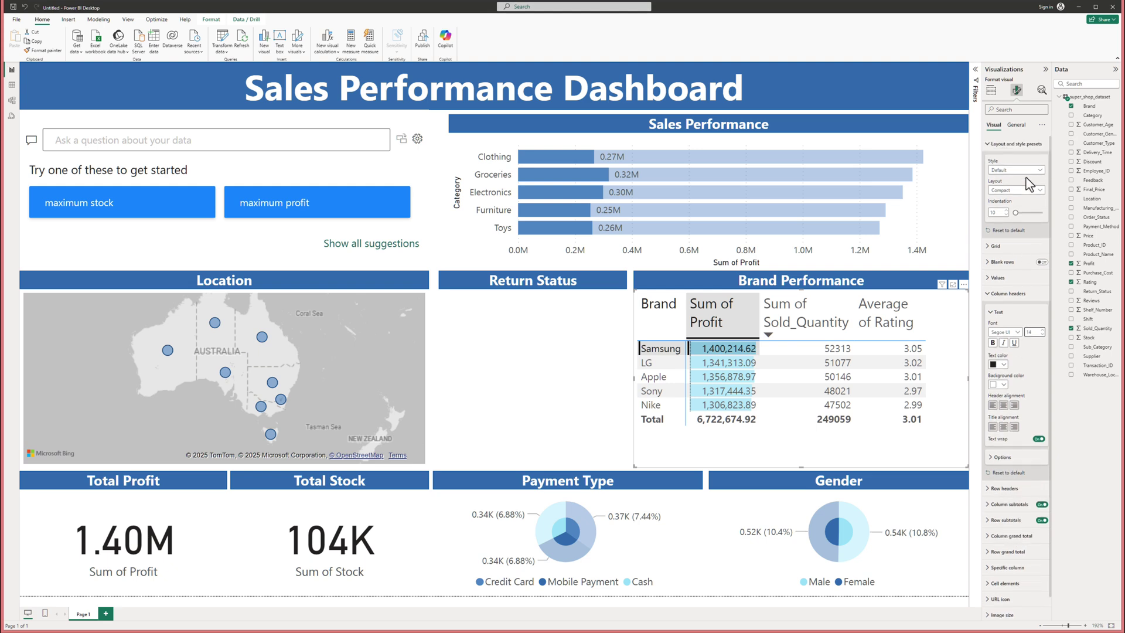
{"action": "left_click", "coordinate": [1016, 125]}
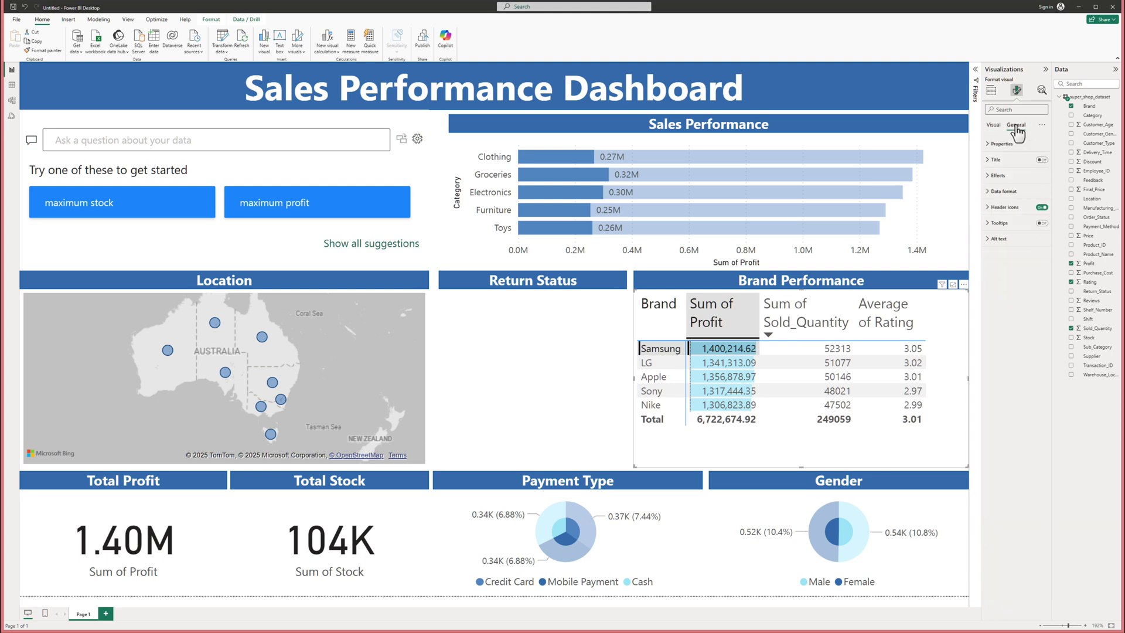
{"action": "left_click", "coordinate": [1042, 207]}
- Add a slicer on the Return_Status field in the empty space under the Return Status header
{"action": "left_click", "coordinate": [558, 350]}
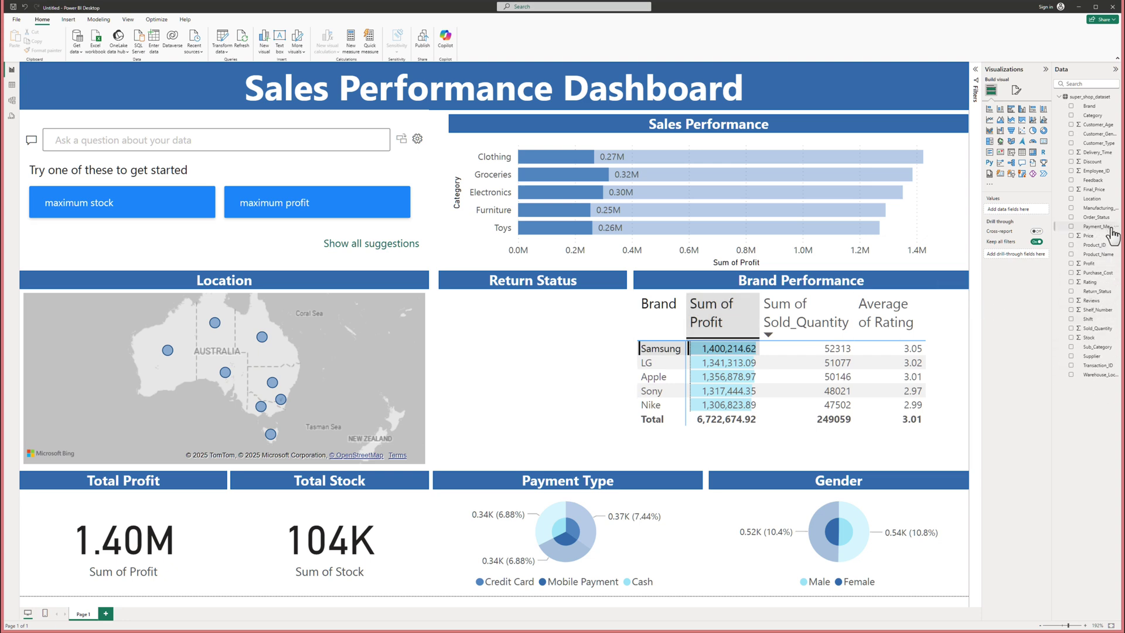
{"action": "left_click", "coordinate": [1070, 291]}
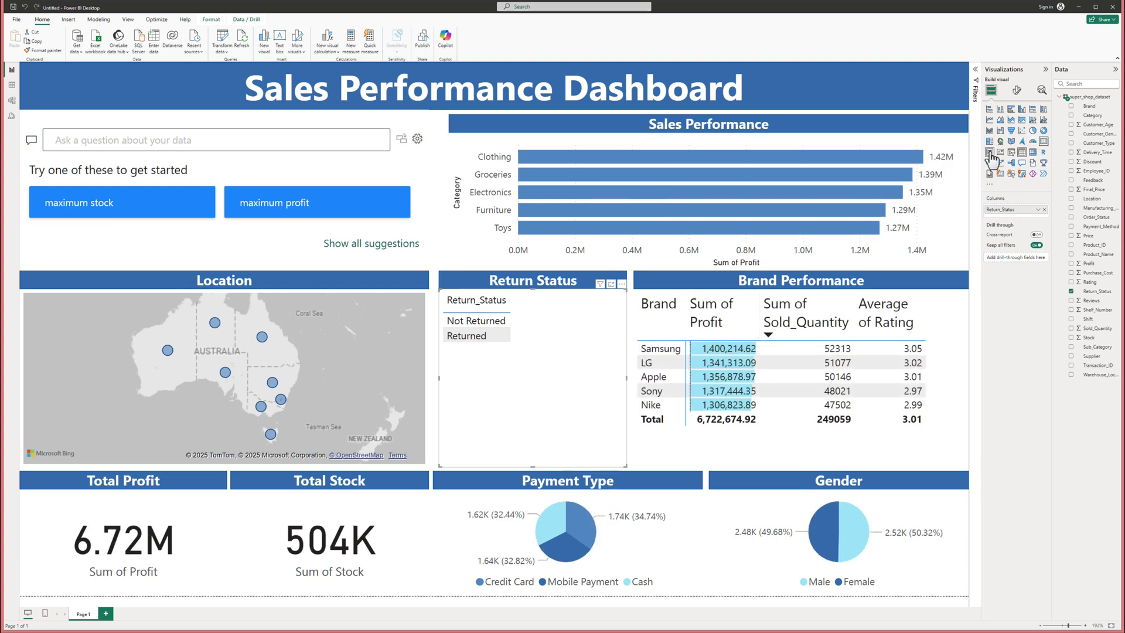
{"action": "left_click", "coordinate": [1014, 154]}
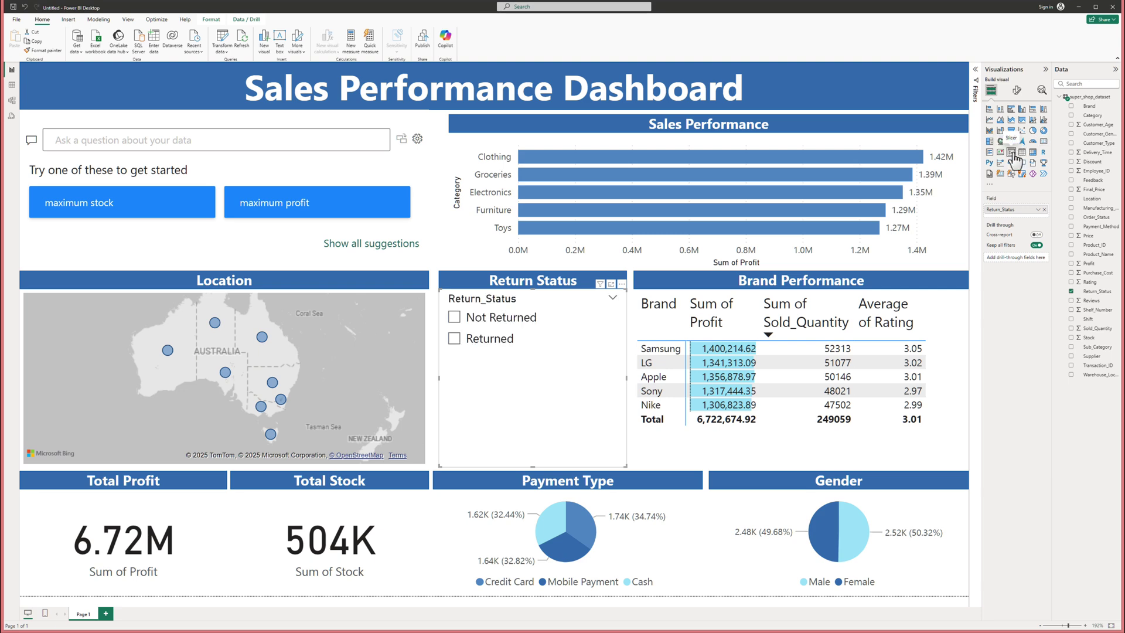
- Test the return status slicer by switching between Not Returned and Returned, leaving Not Returned selected
{"action": "left_click", "coordinate": [456, 318]}
{"action": "left_click", "coordinate": [455, 338]}
{"action": "left_click", "coordinate": [455, 318]}
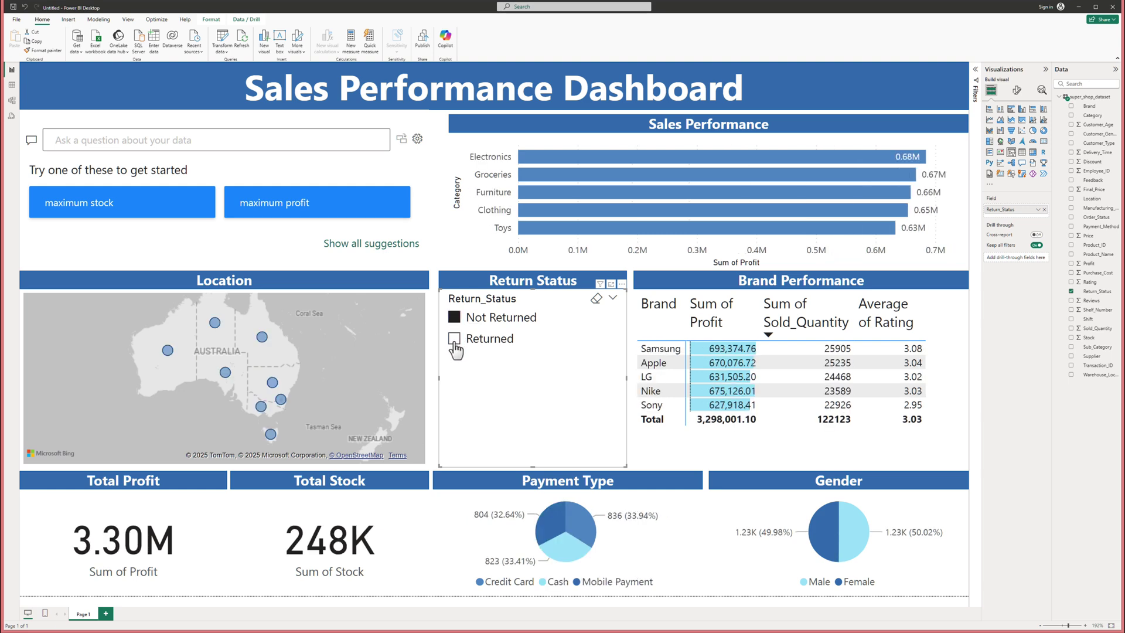
{"action": "left_click", "coordinate": [455, 338]}
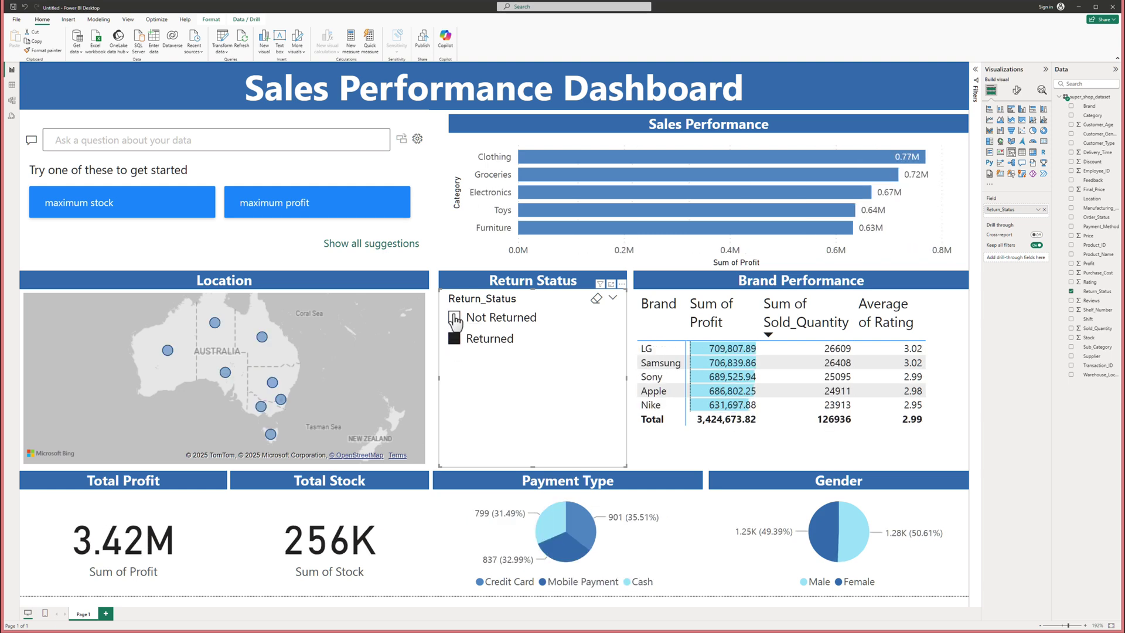
{"action": "left_click", "coordinate": [455, 318]}
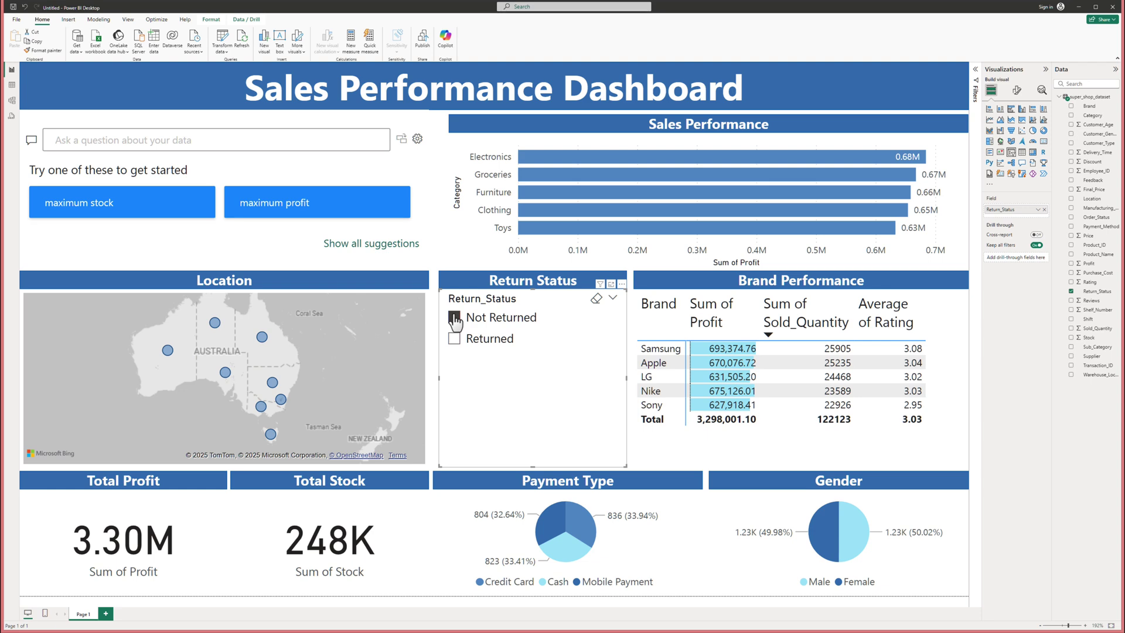
{"action": "left_click", "coordinate": [697, 322], "text": "shift"}
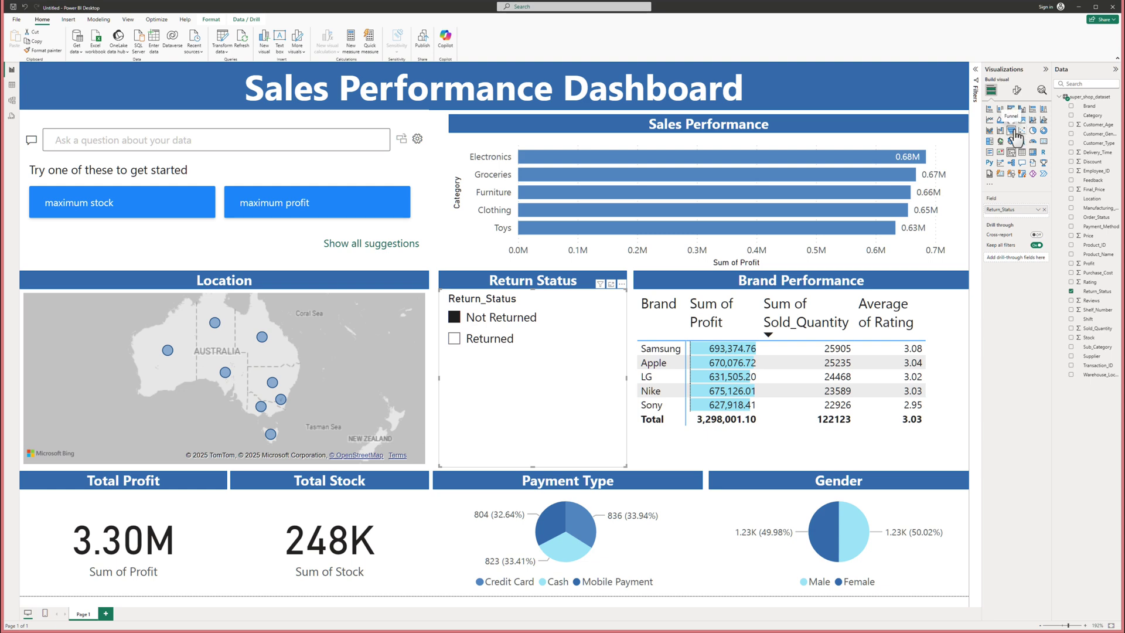
- Cross-filter the dashboard from the brand matrix by selecting the Samsung row and the Nike row, leaving Nike selected
{"action": "left_click", "coordinate": [661, 351]}
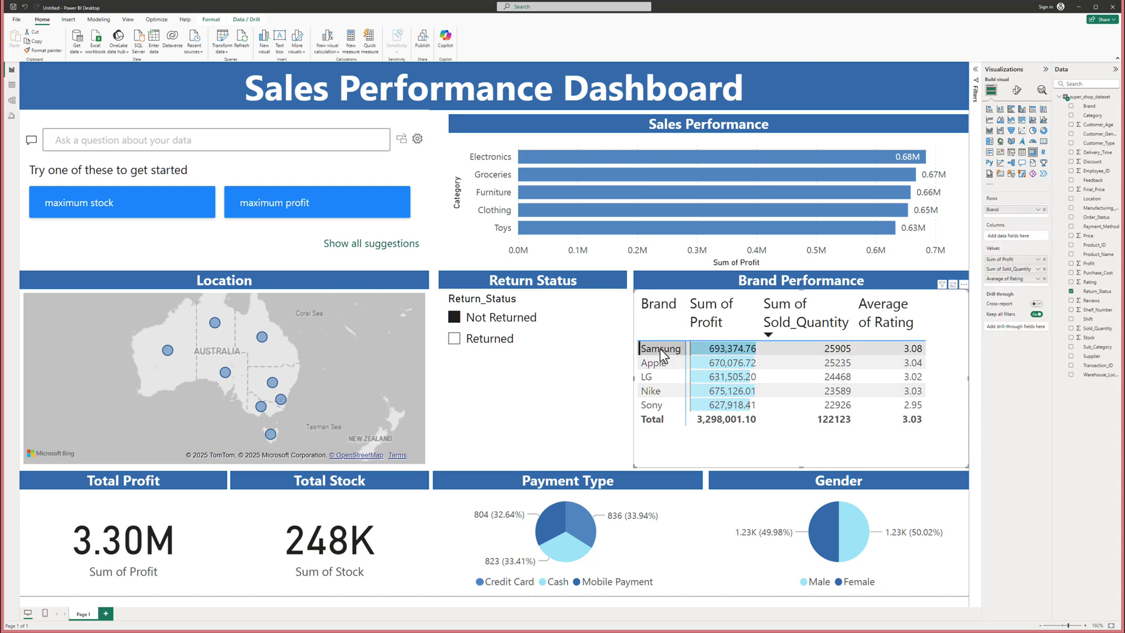
{"action": "left_click", "coordinate": [655, 390]}
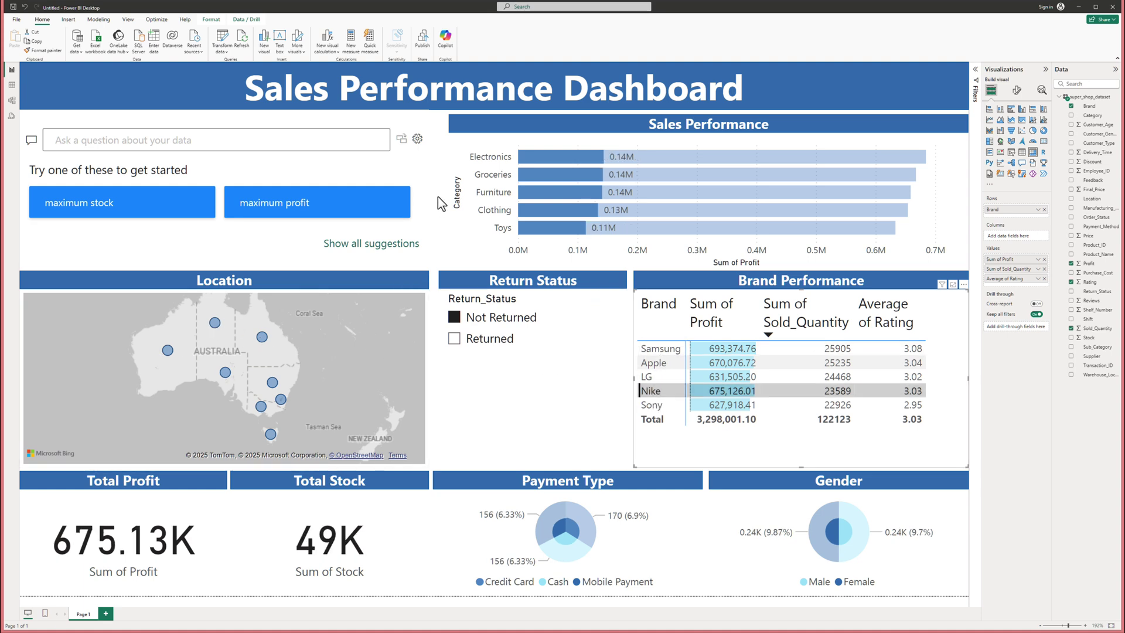
{"action": "mouse_move", "coordinate": [556, 156]}
- Insert the "sales. force" logo image and fit it into the left end of the dashboard's title banner
{"action": "left_click", "coordinate": [69, 21]}
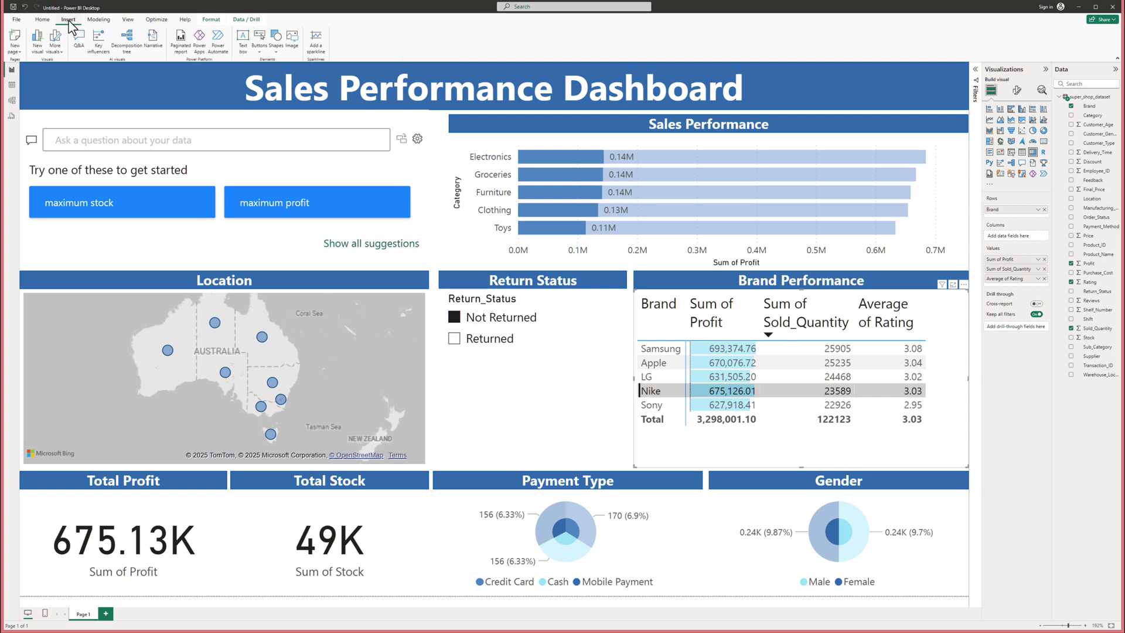
{"action": "left_click", "coordinate": [289, 46]}
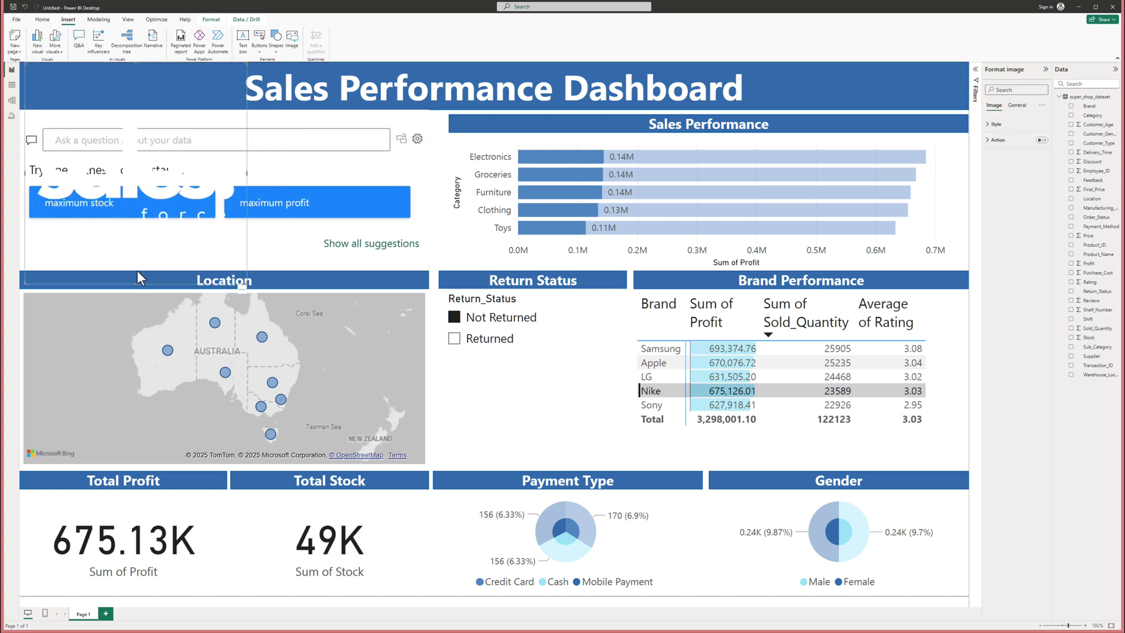
{"action": "left_click_drag", "start_coordinate": [138, 283], "coordinate": [127, 82]}
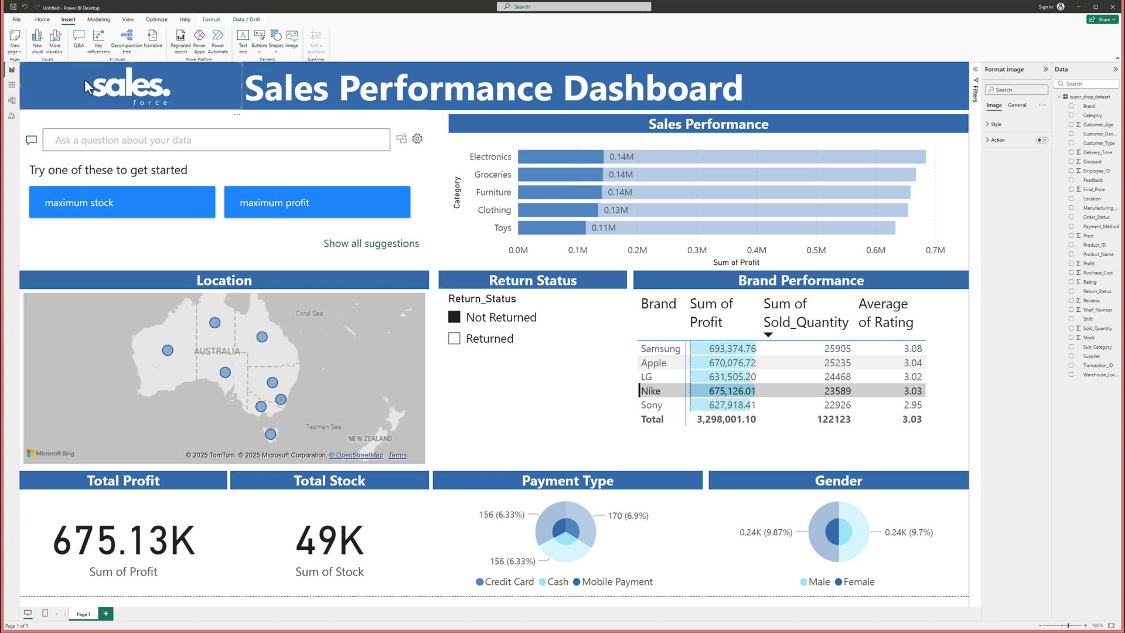
{"action": "left_click_drag", "start_coordinate": [240, 83], "coordinate": [159, 83]}
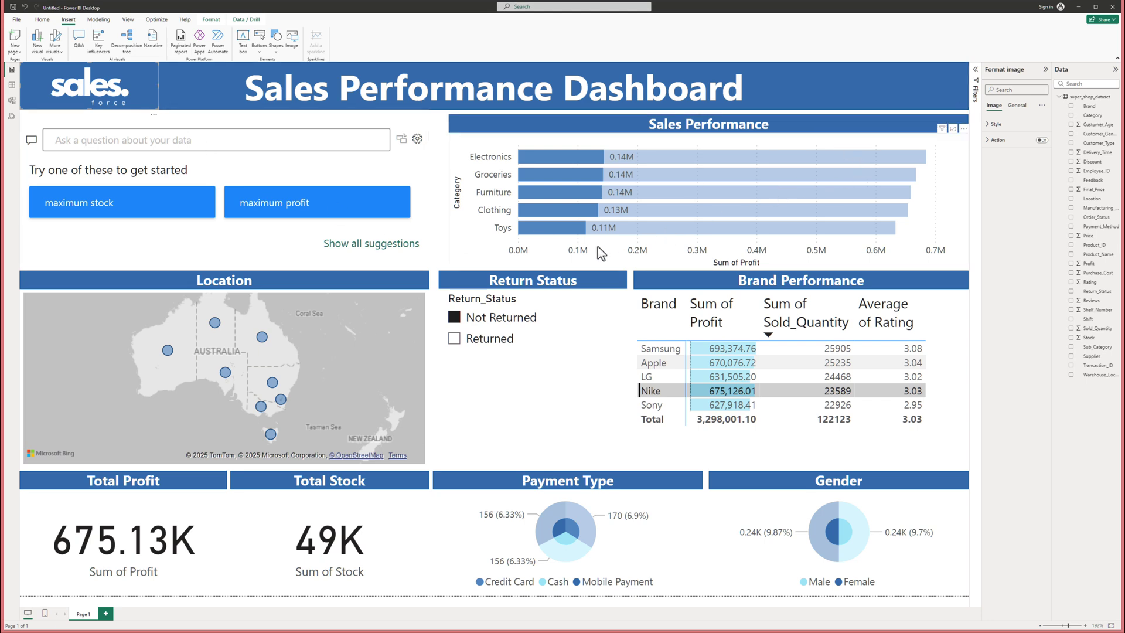
{"action": "left_click", "coordinate": [1110, 20]}
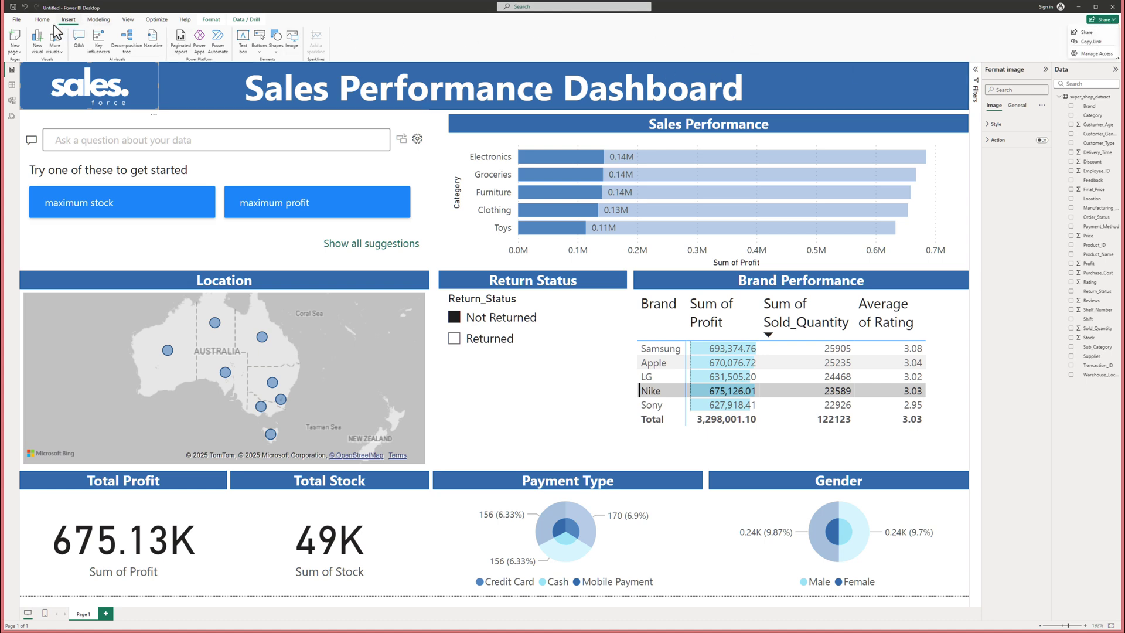
{"action": "left_click", "coordinate": [17, 20]}
{"action": "left_click", "coordinate": [16, 23]}
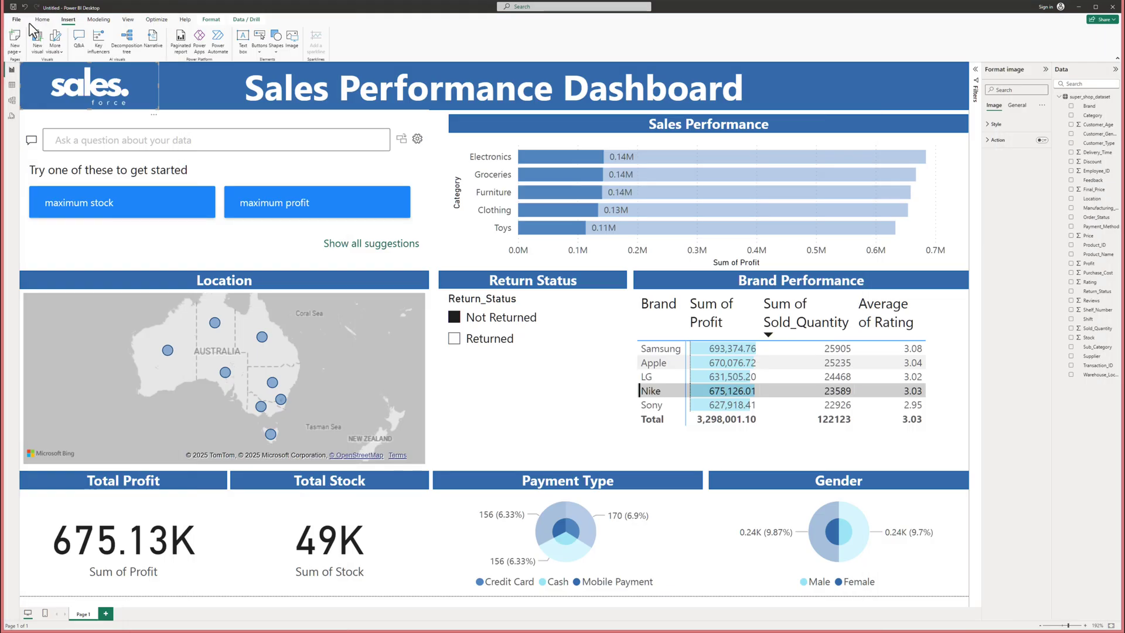